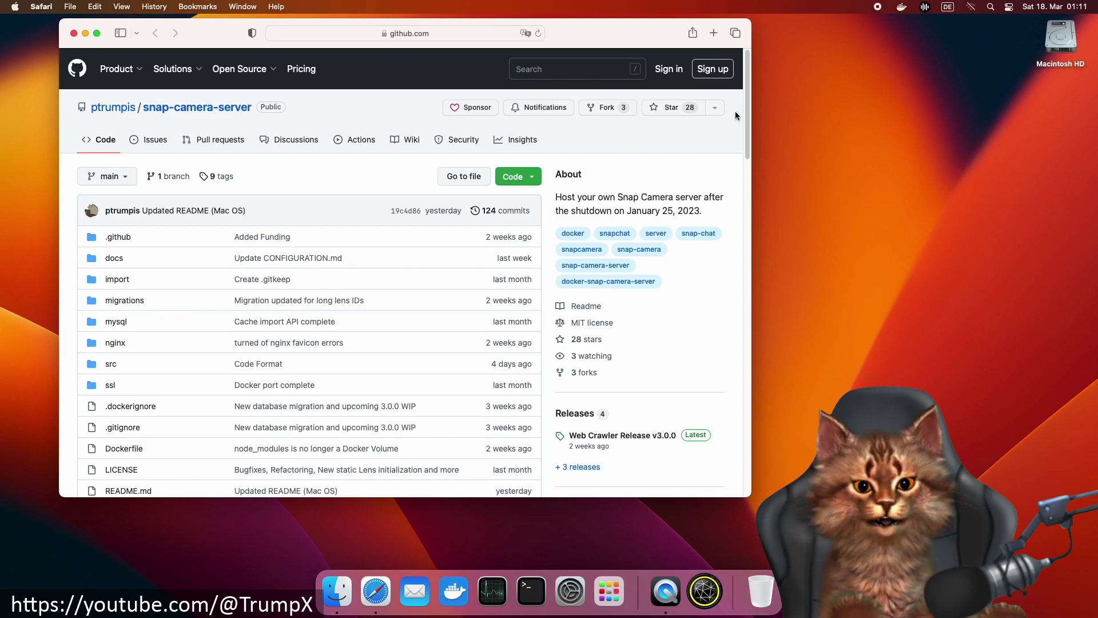
pyautogui.moveTo(747, 110); pyautogui.dragTo(743, 254)
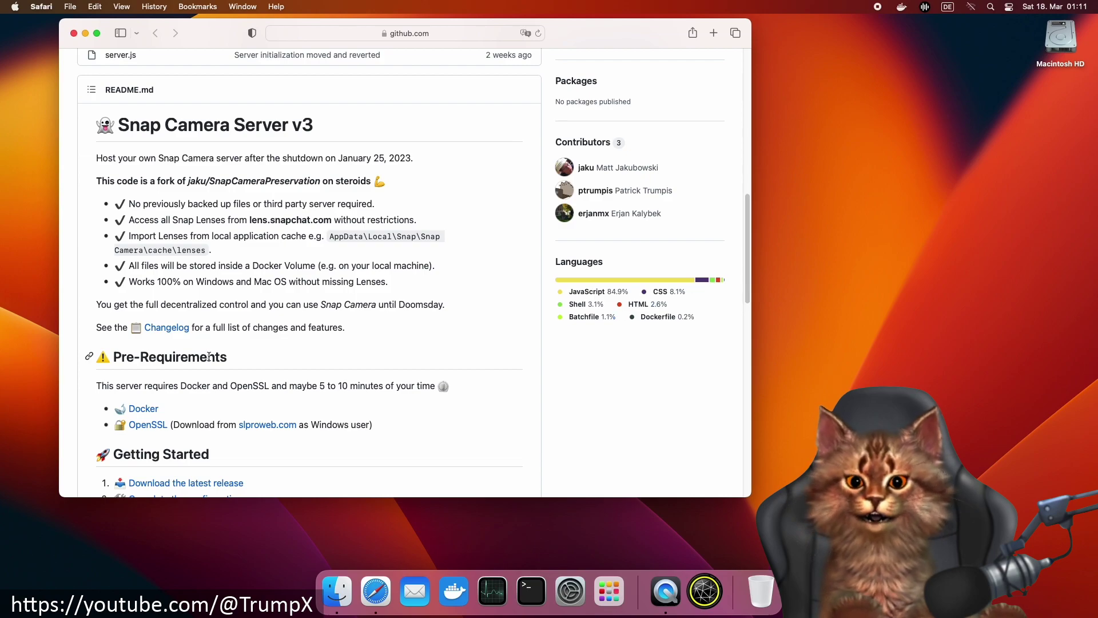
pyautogui.rightClick(142, 411)
pyautogui.click(173, 417)
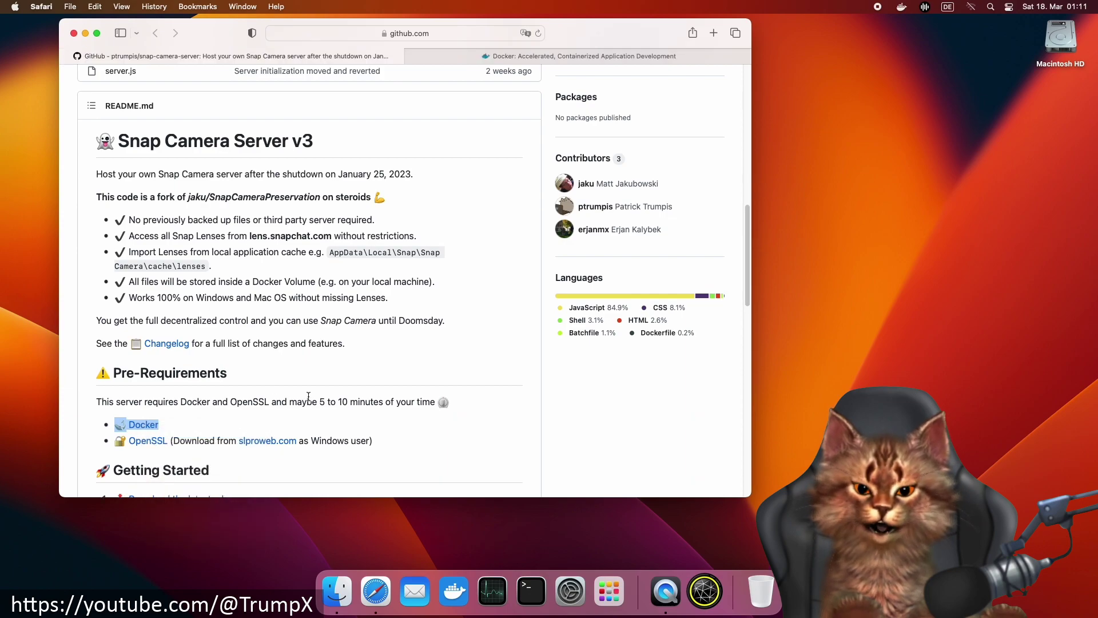
pyautogui.click(571, 56)
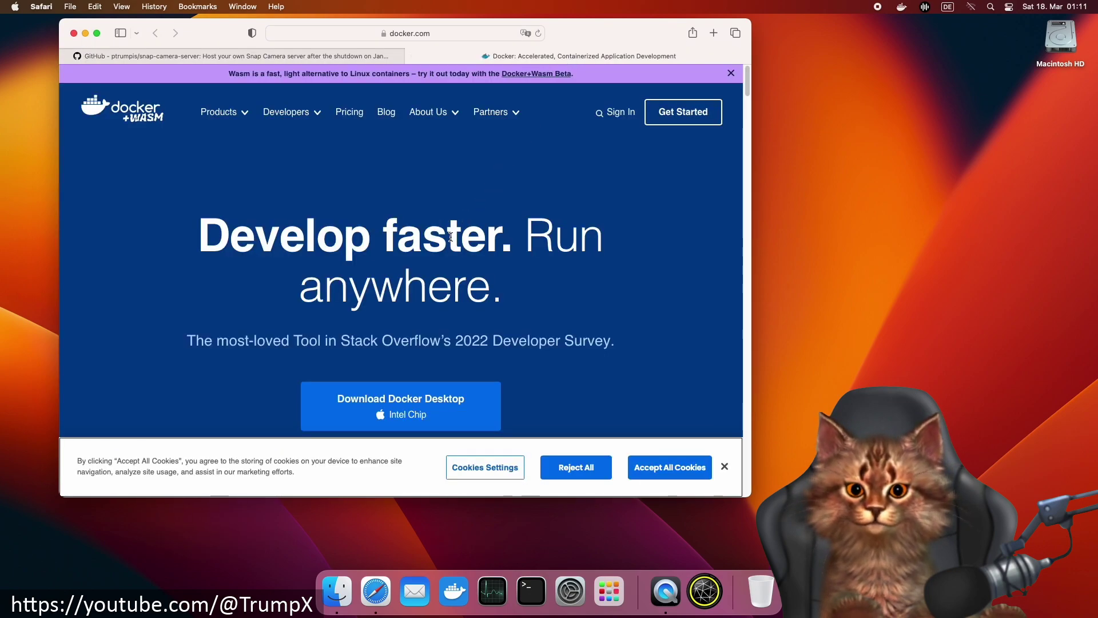
pyautogui.click(747, 214)
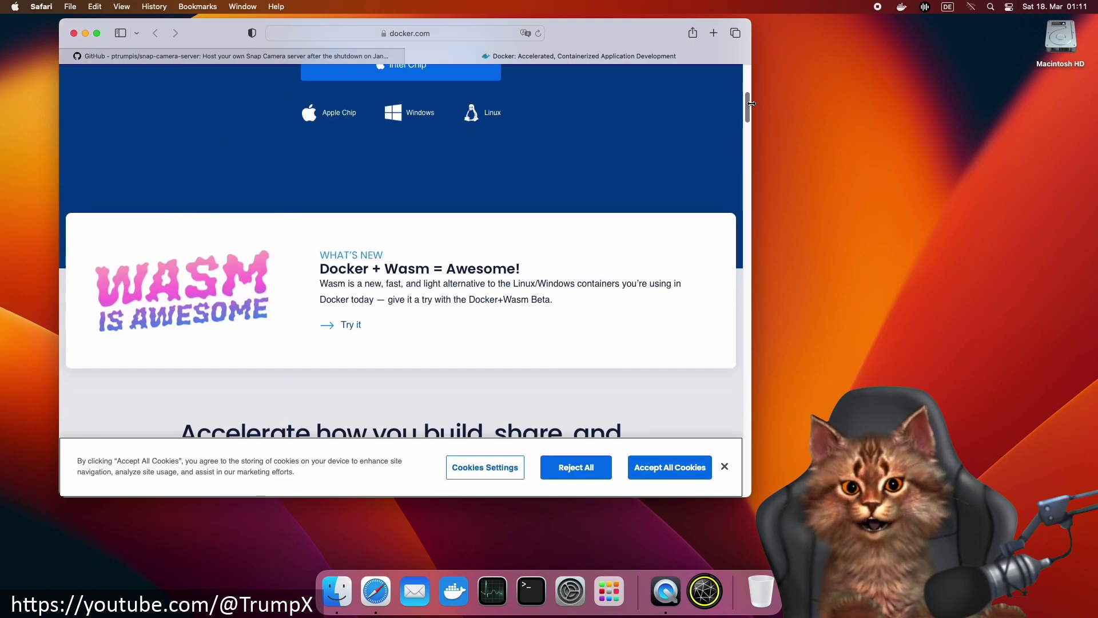
pyautogui.moveTo(749, 103); pyautogui.dragTo(749, 86)
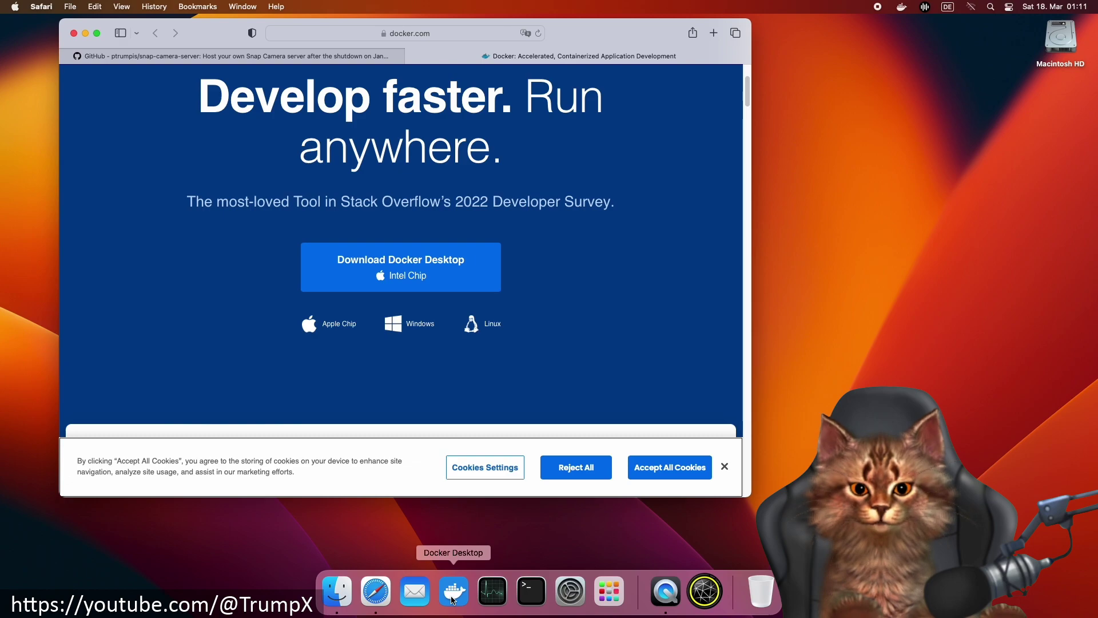
pyautogui.click(412, 56)
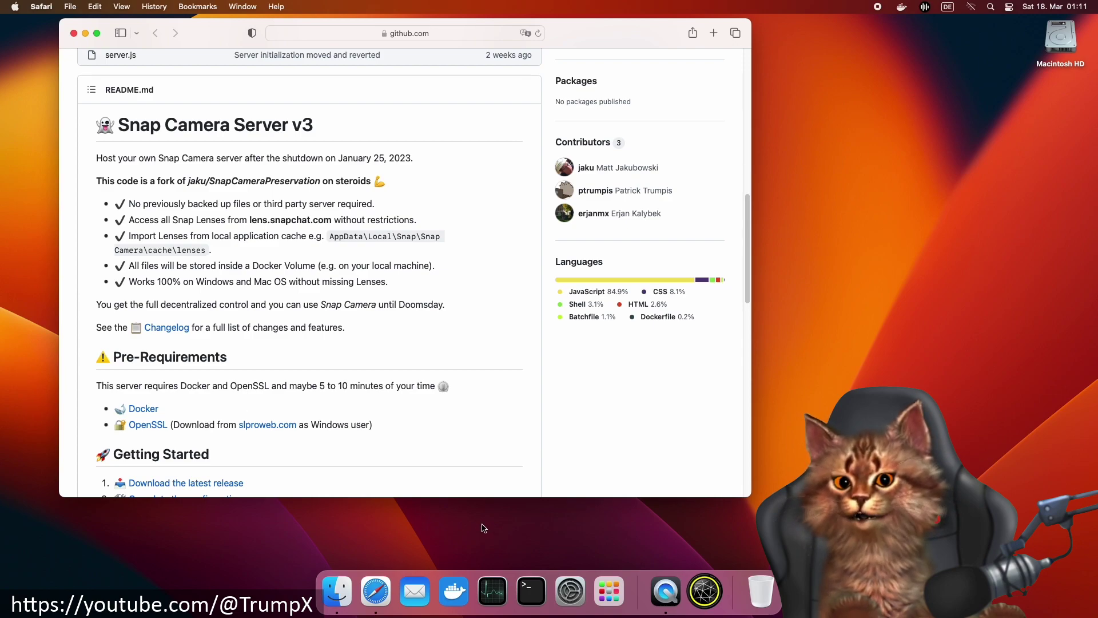
# - Run 'openssl version' in Terminal, see LibreSSL 3.3.6, then minimise the window
pyautogui.click(531, 590)
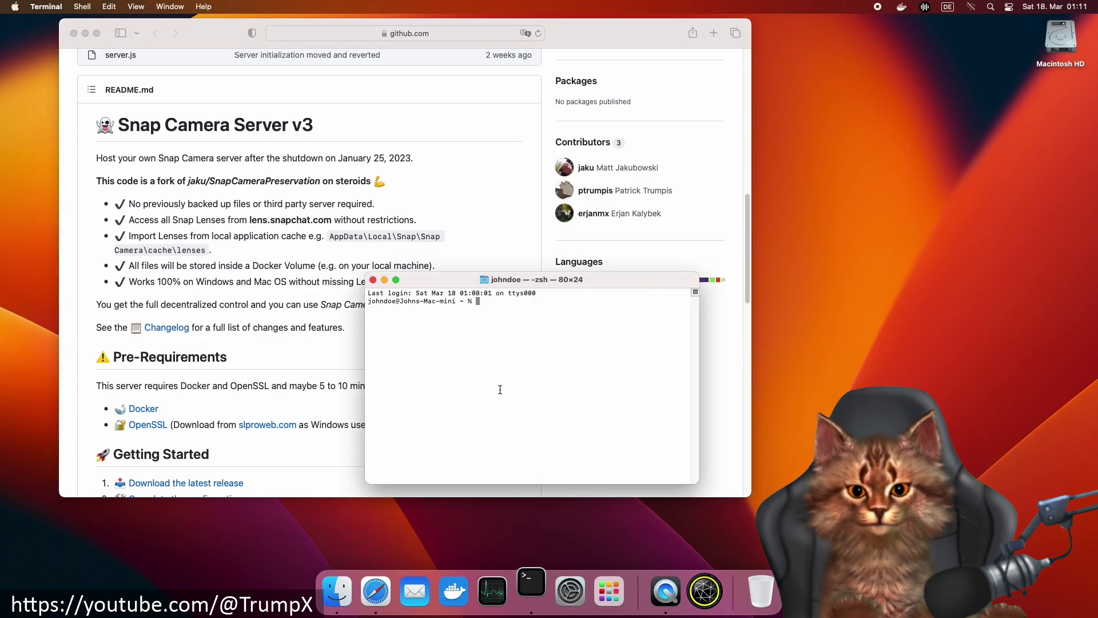
pyautogui.moveTo(594, 283); pyautogui.dragTo(650, 276)
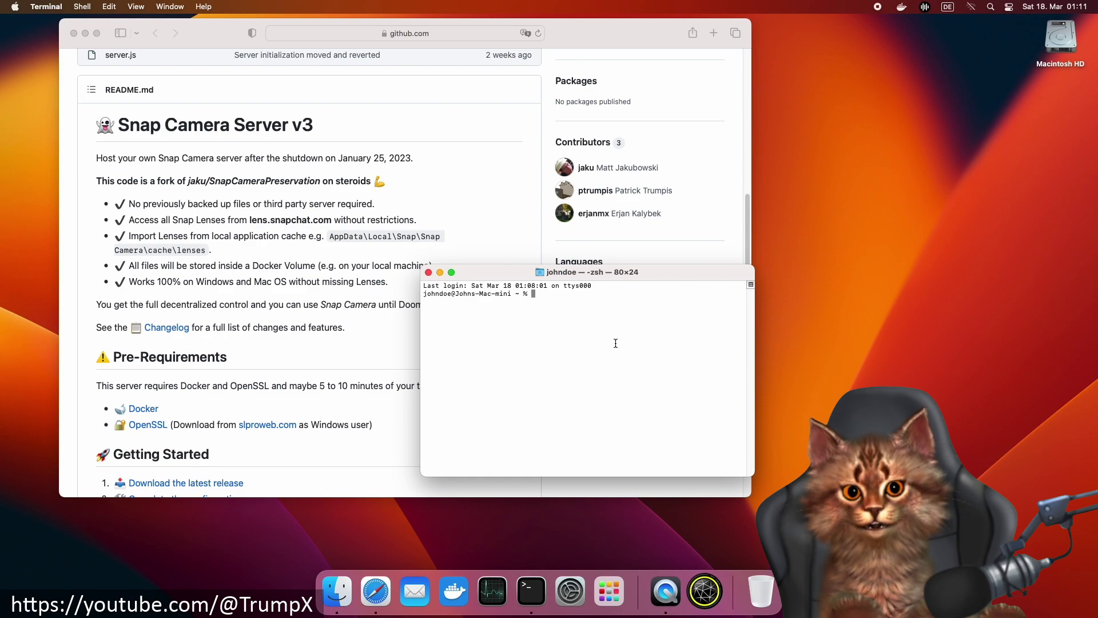
pyautogui.write('openssl version')
pyautogui.press('Return')
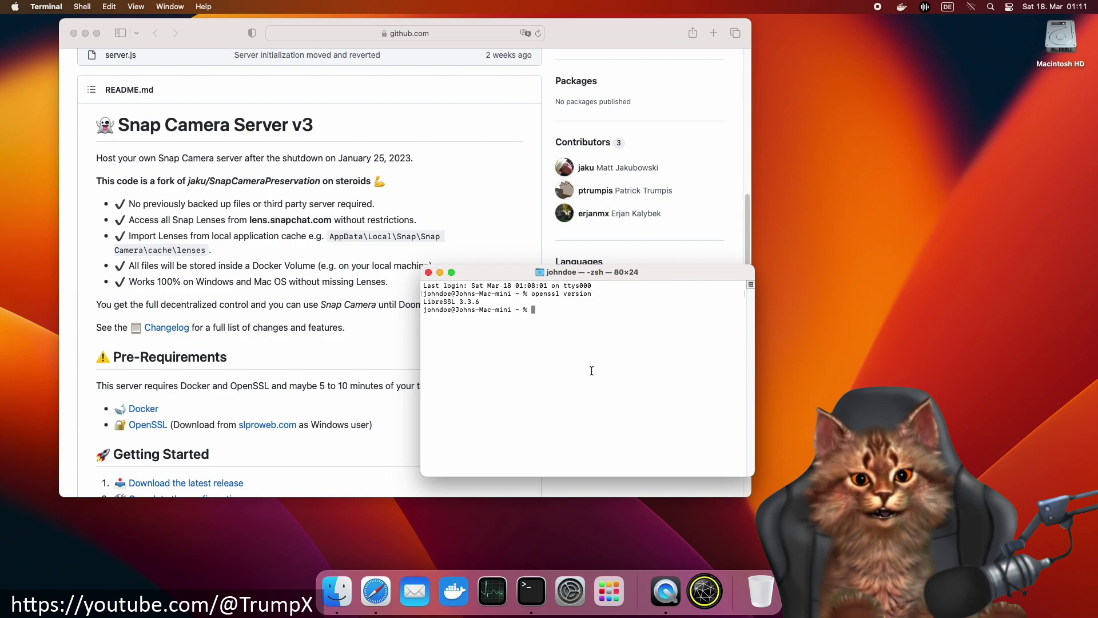
pyautogui.click(439, 272)
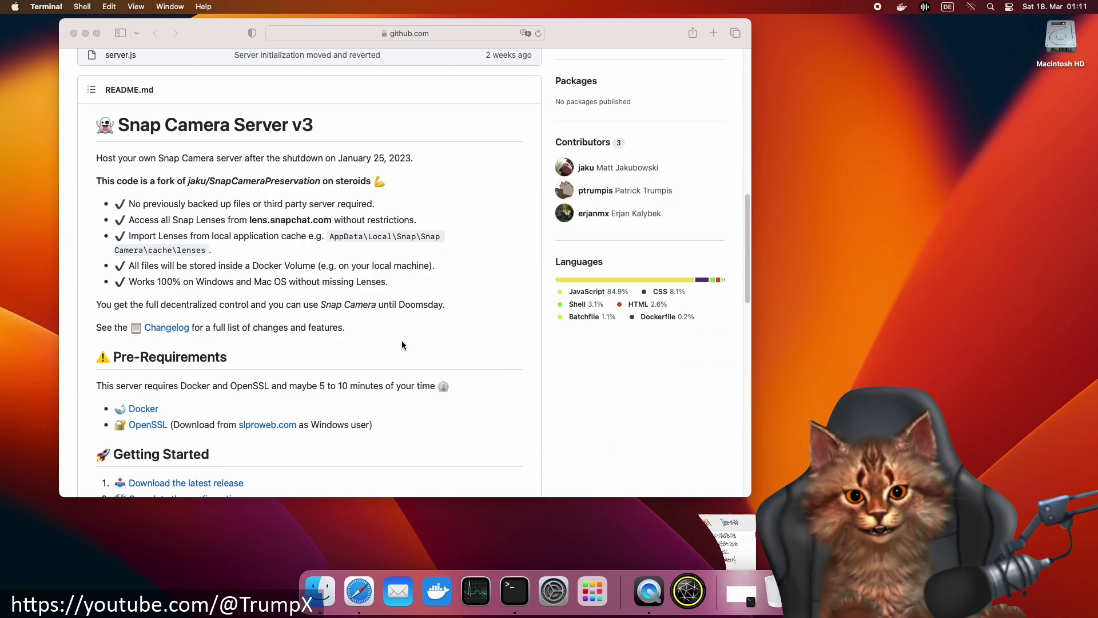
pyautogui.moveTo(751, 297); pyautogui.dragTo(751, 219)
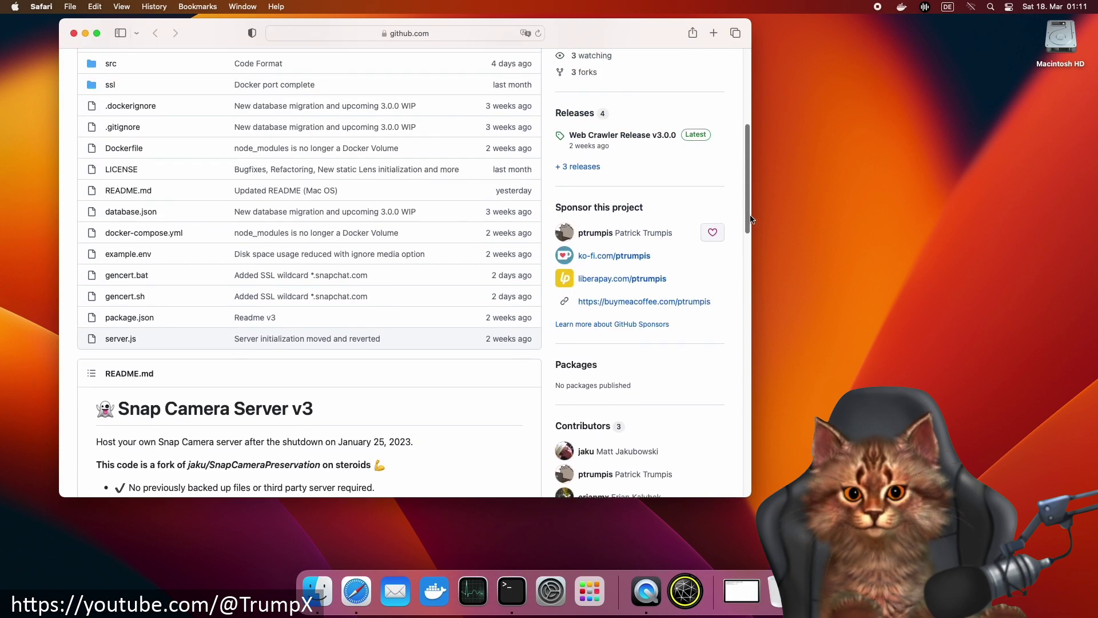
# - Bring up the Web Crawler Release v3.0.0 page in a new Safari tab
pyautogui.rightClick(643, 140)
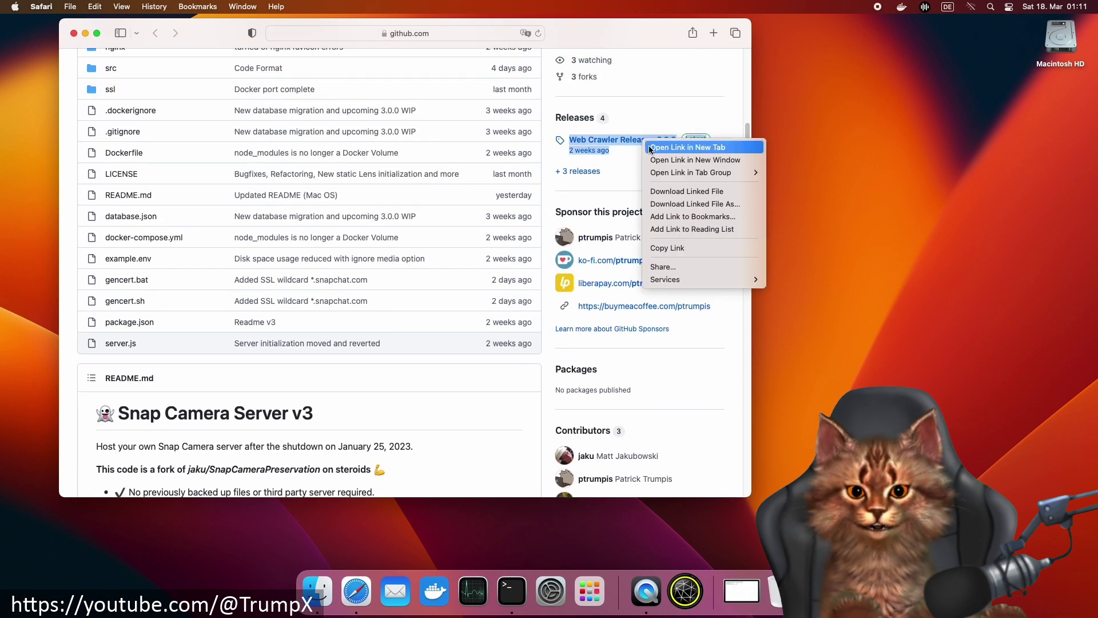
pyautogui.click(686, 148)
pyautogui.click(508, 57)
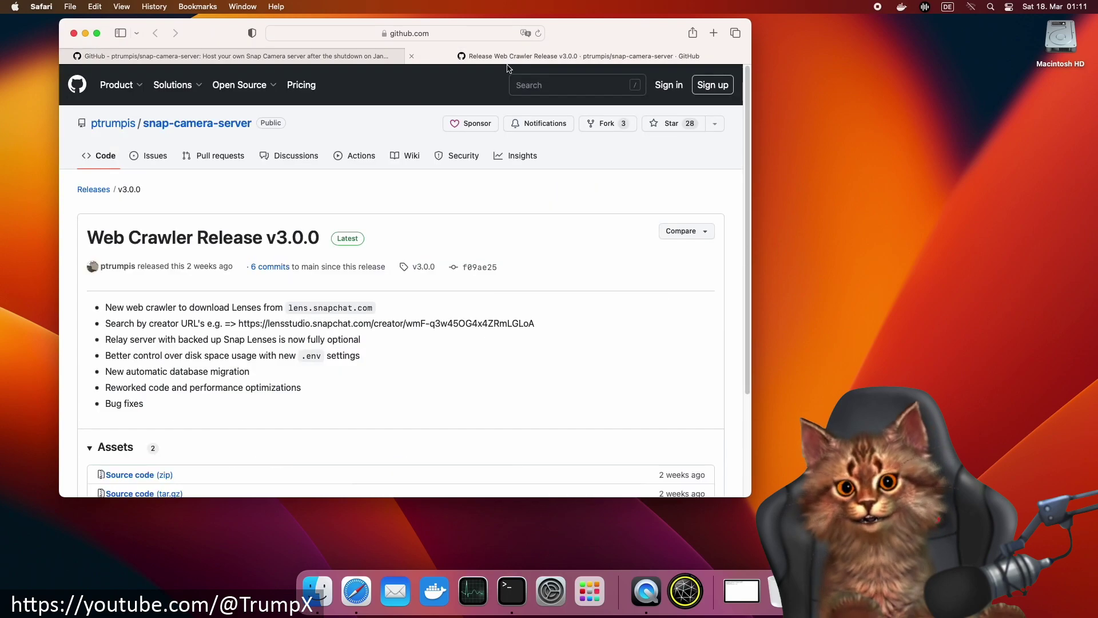
pyautogui.scroll(-2, 705, 203)
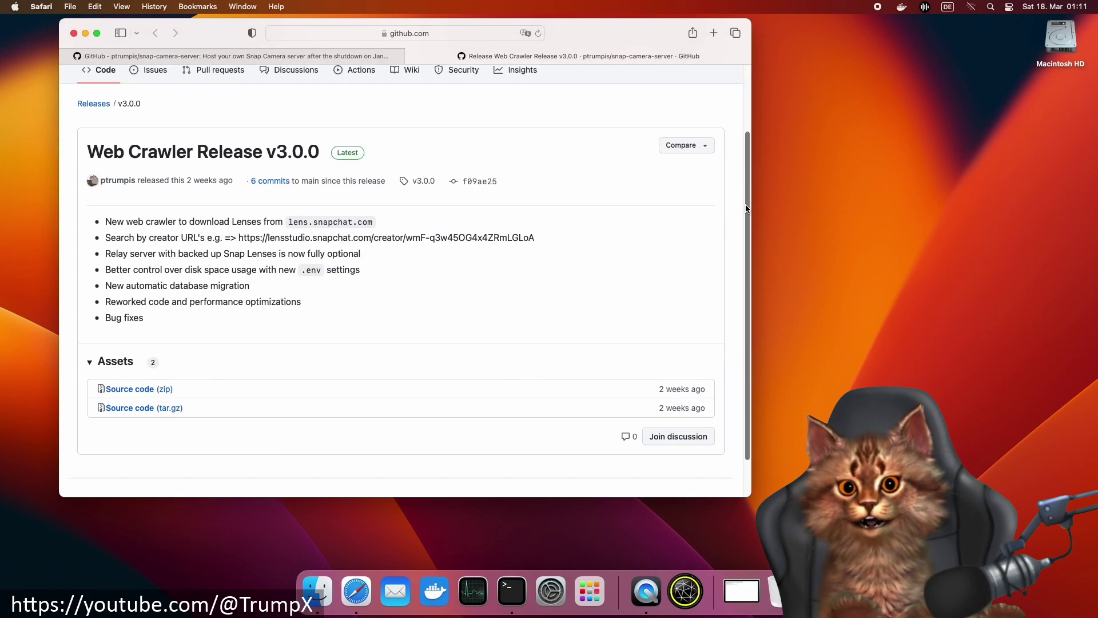
# - Download the release source as snap-camera-server-3.0.0.zip and show it in Downloads
pyautogui.click(133, 392)
pyautogui.click(469, 290)
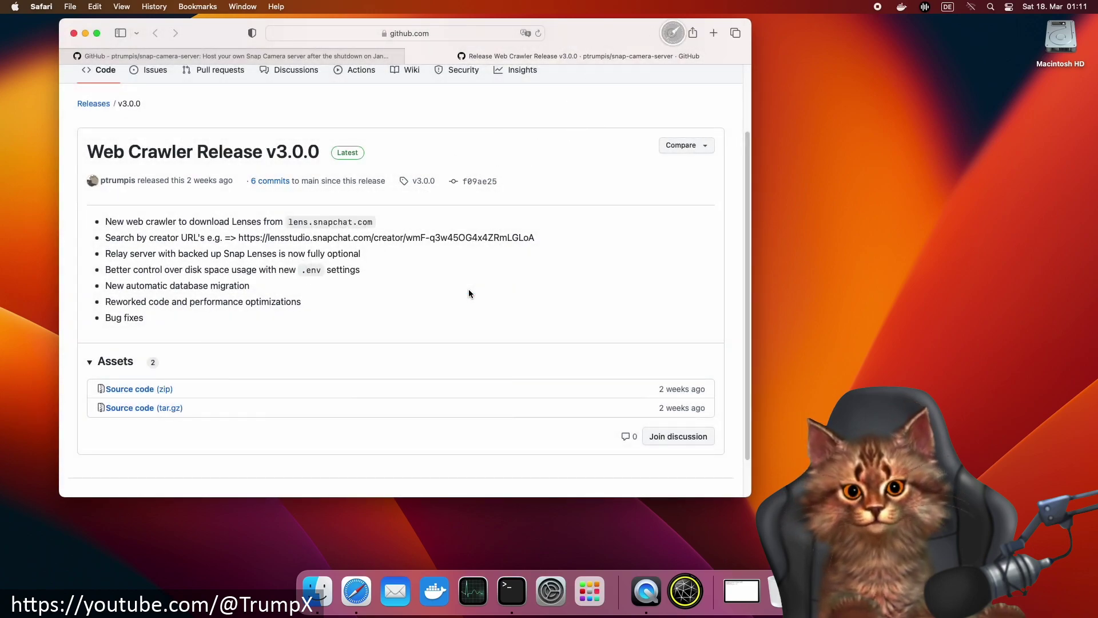
pyautogui.click(674, 37)
pyautogui.rightClick(664, 89)
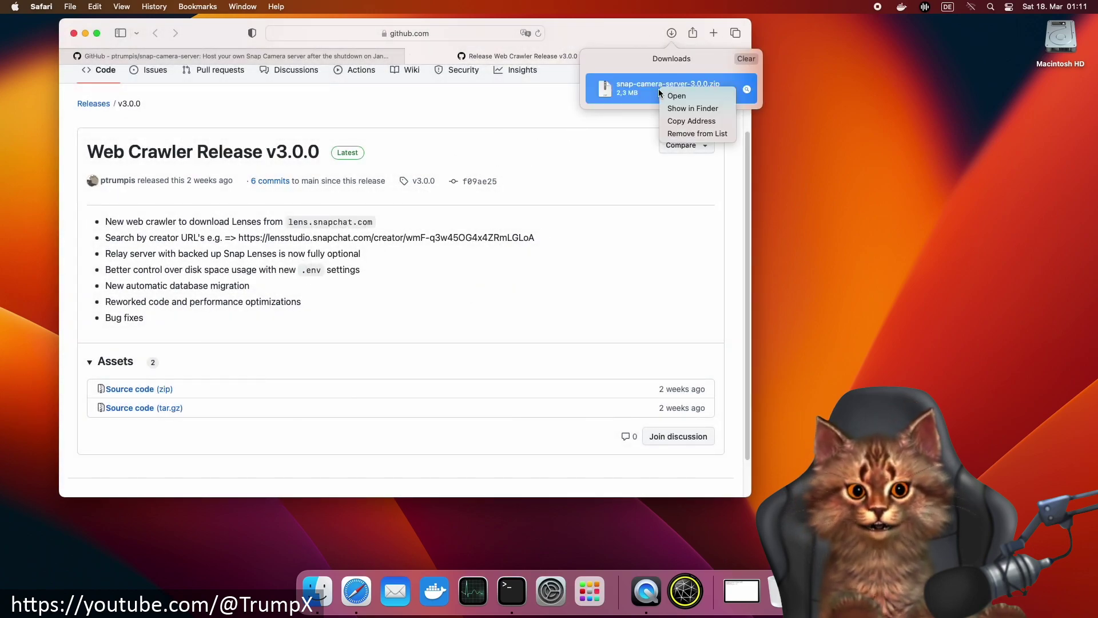
# - Reveal the zip in Finder and unpack it with Archive Utility
pyautogui.click(673, 108)
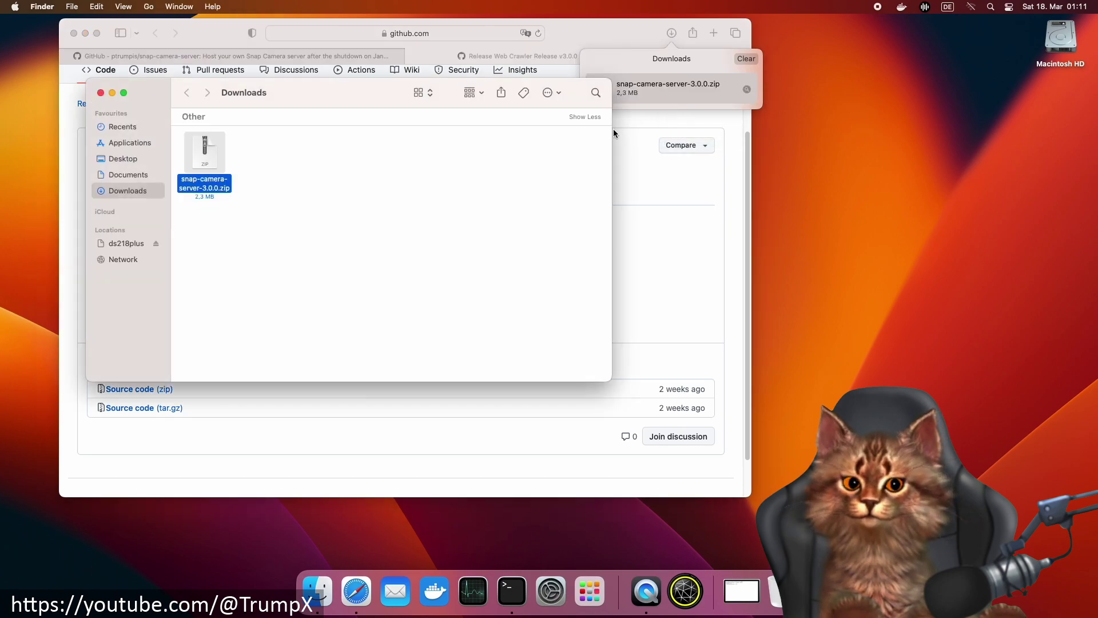
pyautogui.rightClick(210, 162)
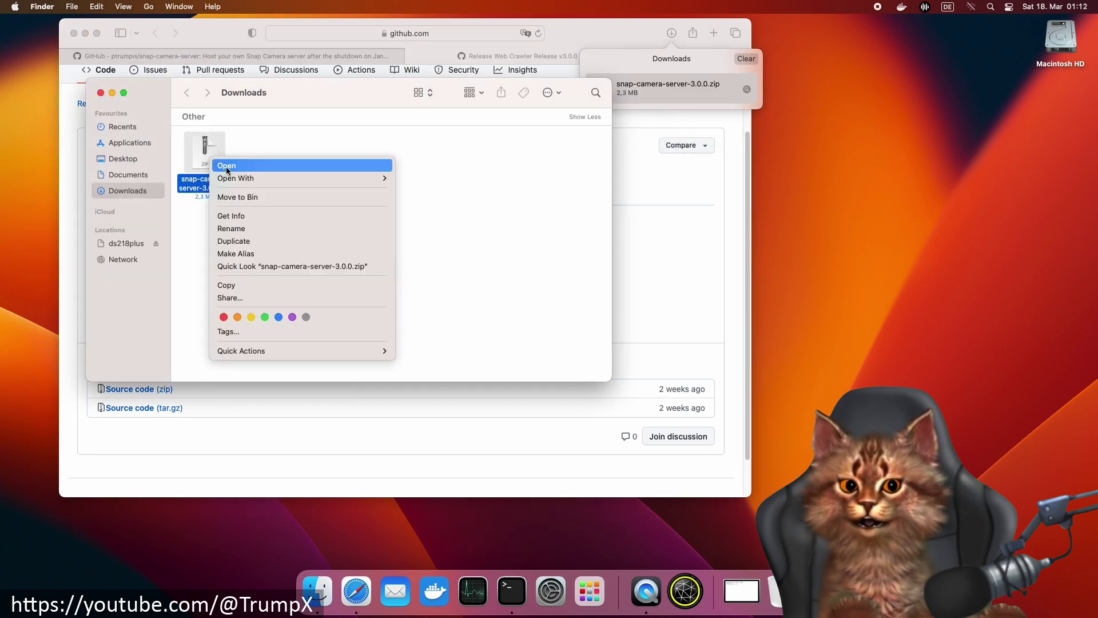
pyautogui.click(431, 180)
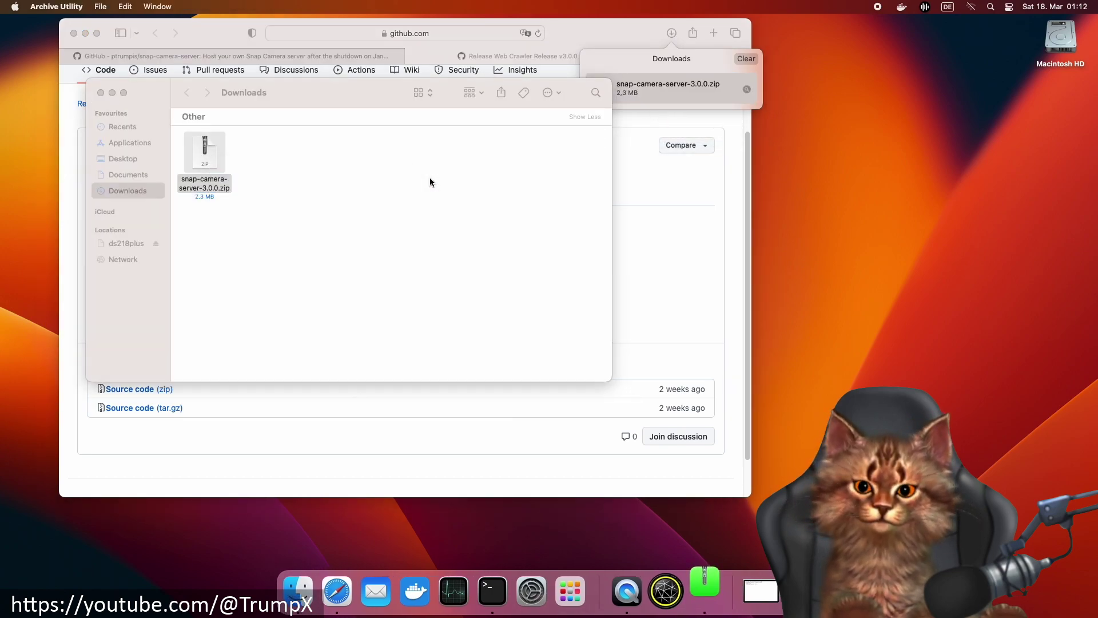
pyautogui.click(307, 192)
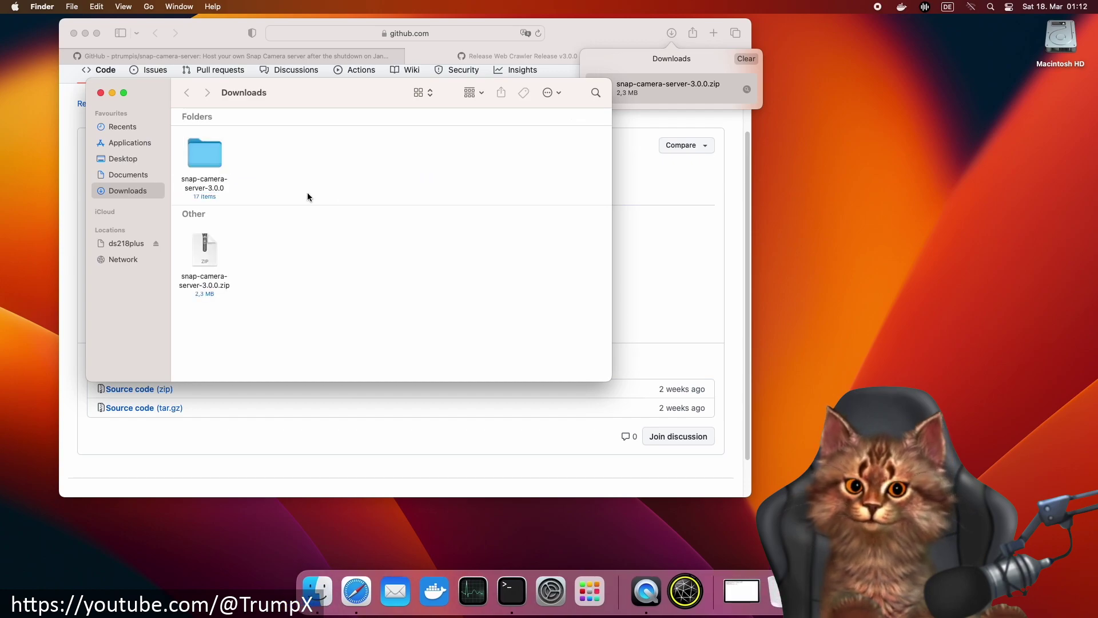
# - Move the extracted snap-camera-server-3.0.0 folder from Downloads into Applications
pyautogui.rightClick(123, 144)
pyautogui.click(171, 151)
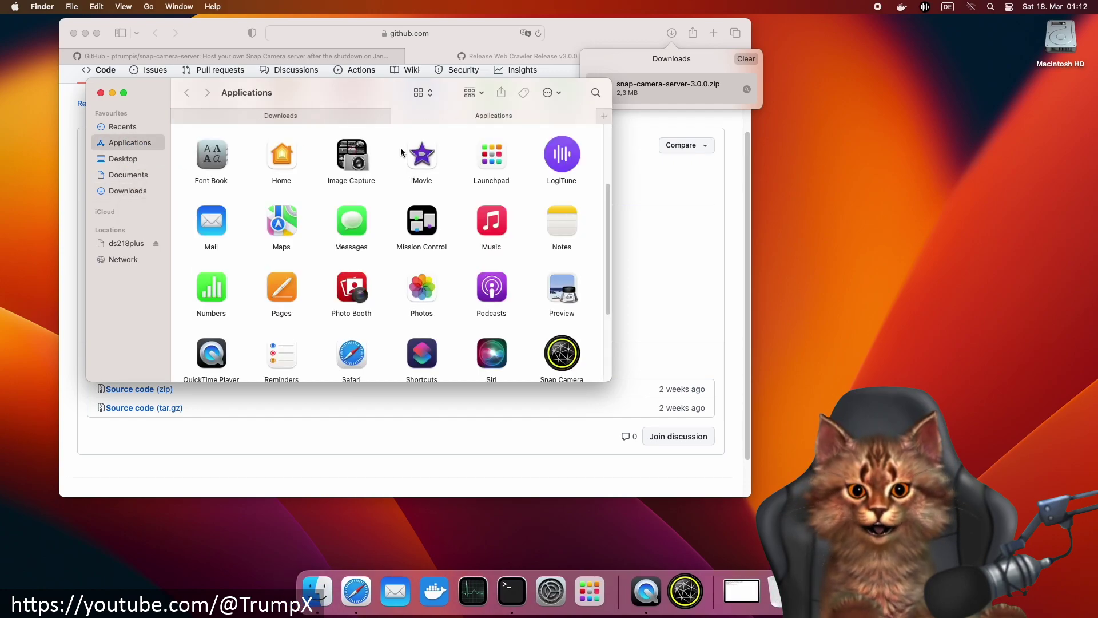
pyautogui.click(320, 119)
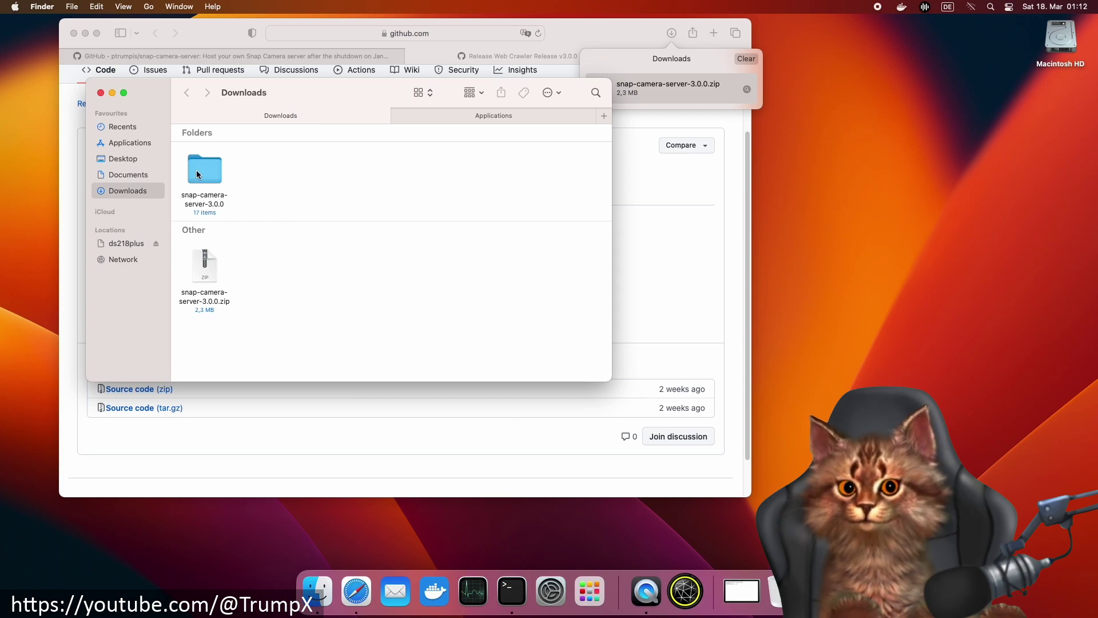
pyautogui.moveTo(197, 174); pyautogui.dragTo(471, 120)
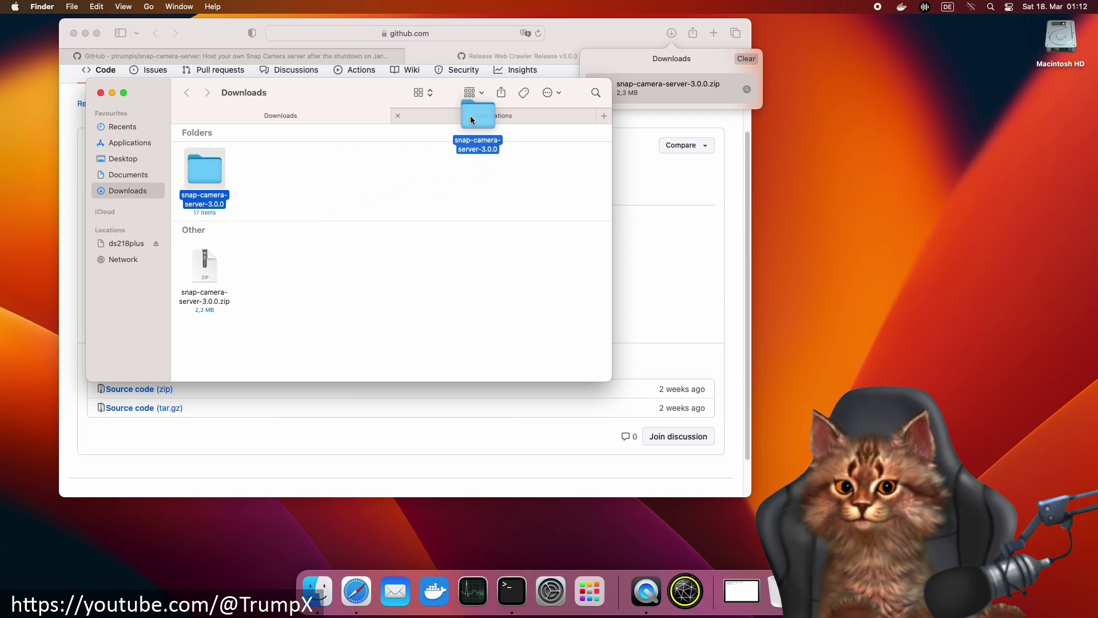
pyautogui.moveTo(471, 120); pyautogui.dragTo(455, 184)
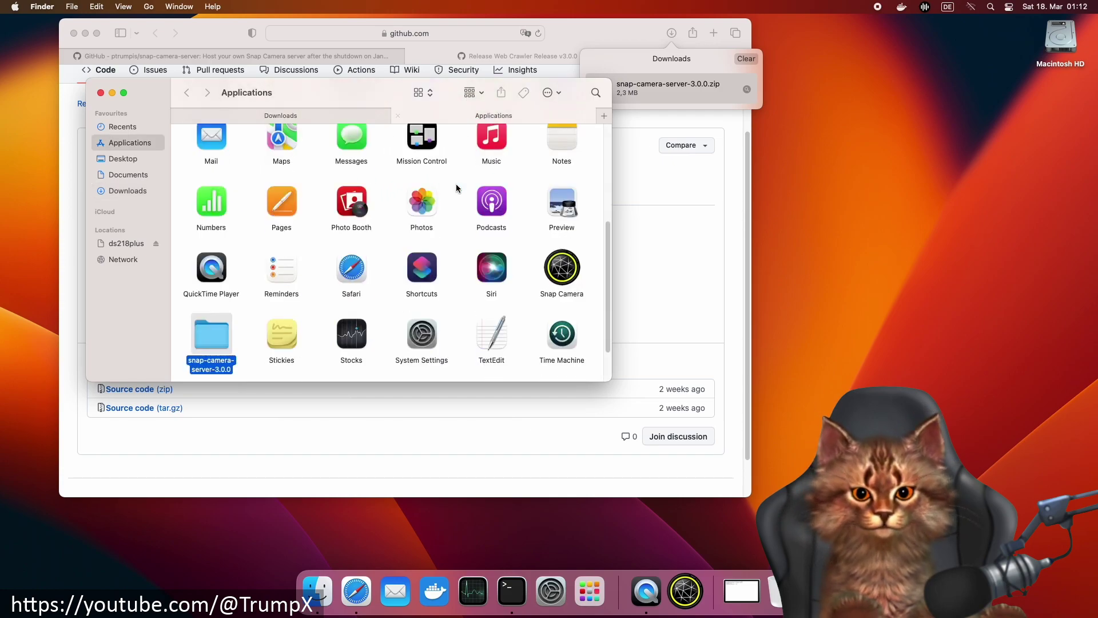
pyautogui.click(324, 319)
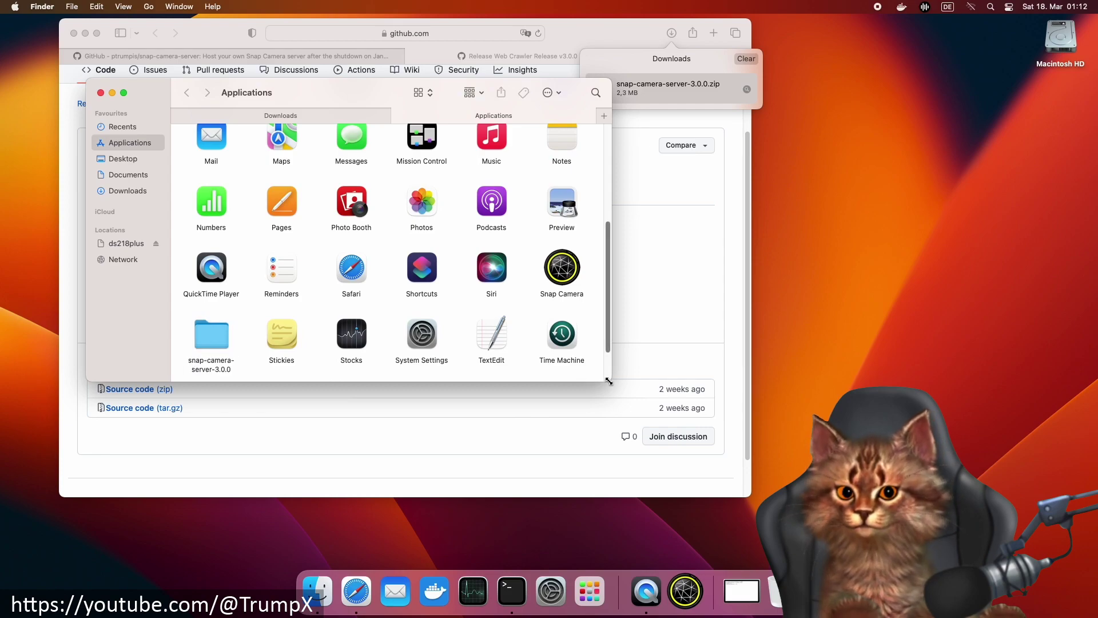
# - Look at the server folder's files, then close the Finder window
pyautogui.moveTo(607, 381); pyautogui.dragTo(652, 422)
pyautogui.doubleClick(277, 323)
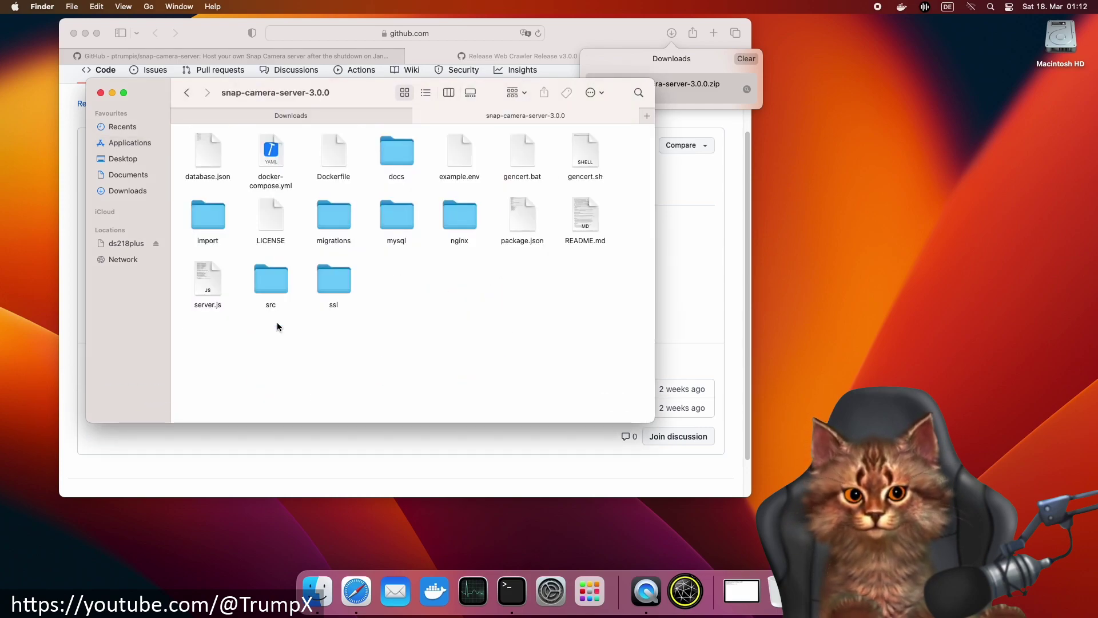
pyautogui.click(176, 114)
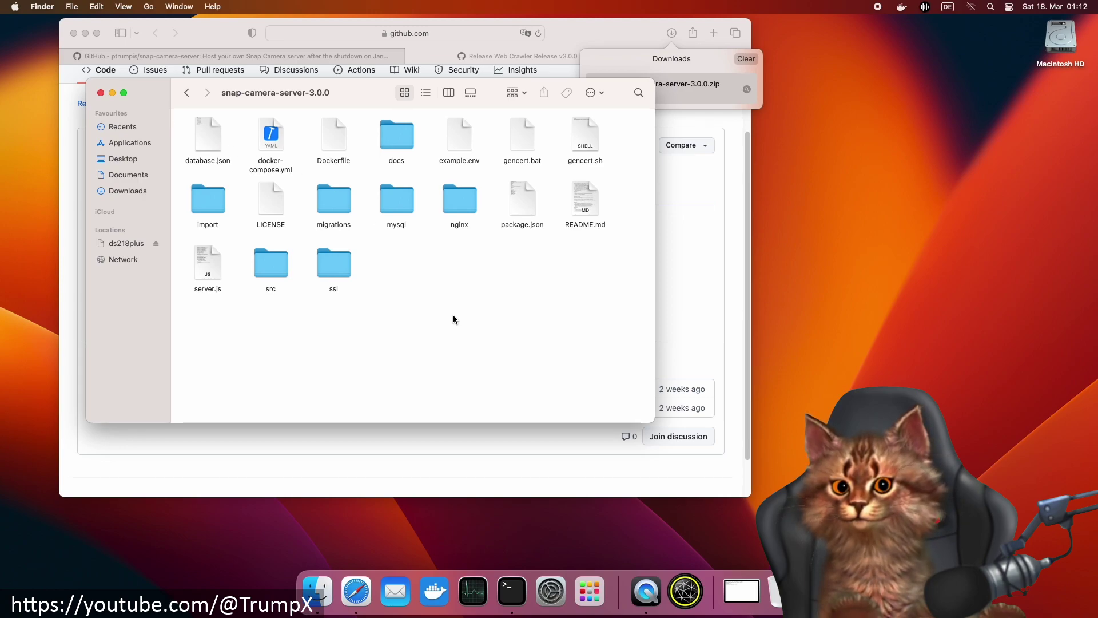
pyautogui.click(677, 274)
# - Reach the Configuration guide's manual steps from the README, then leave fullscreen
pyautogui.click(745, 58)
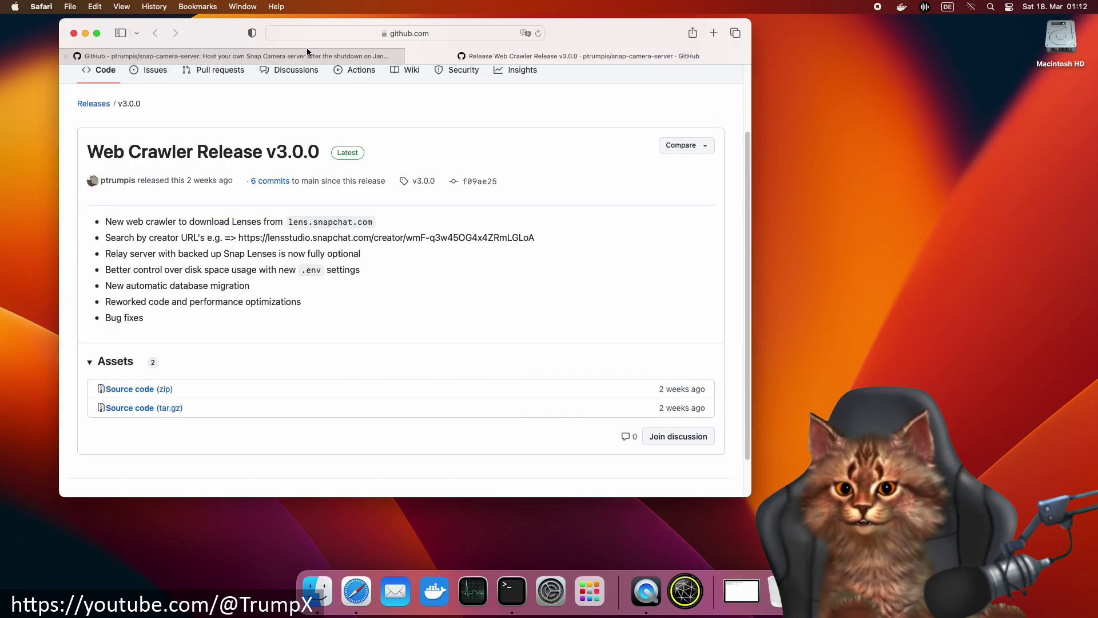
pyautogui.click(411, 57)
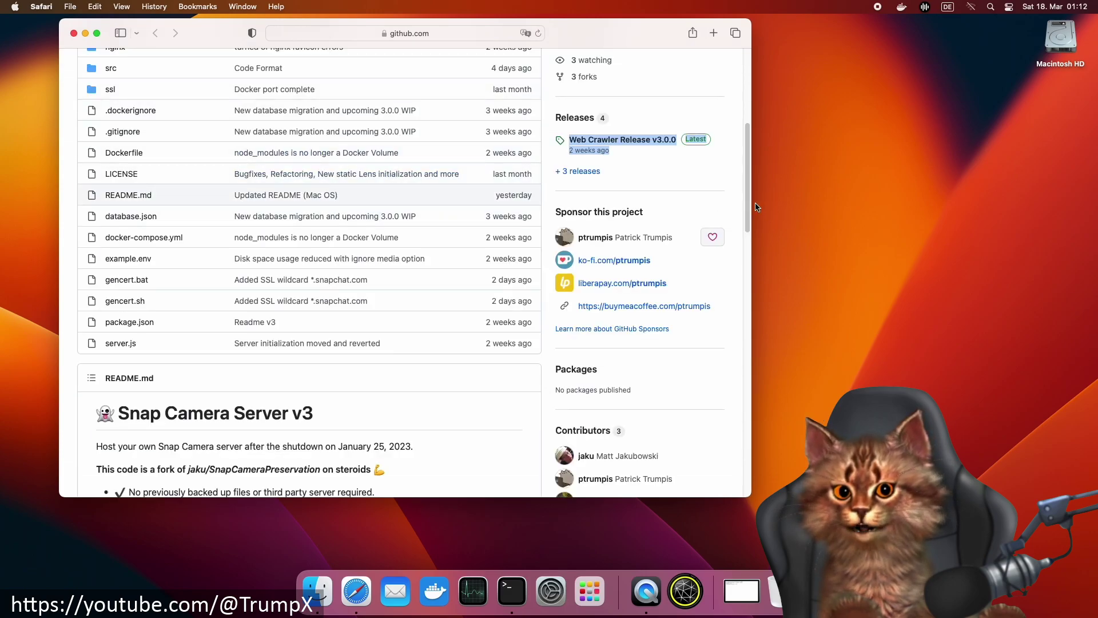
pyautogui.click(96, 32)
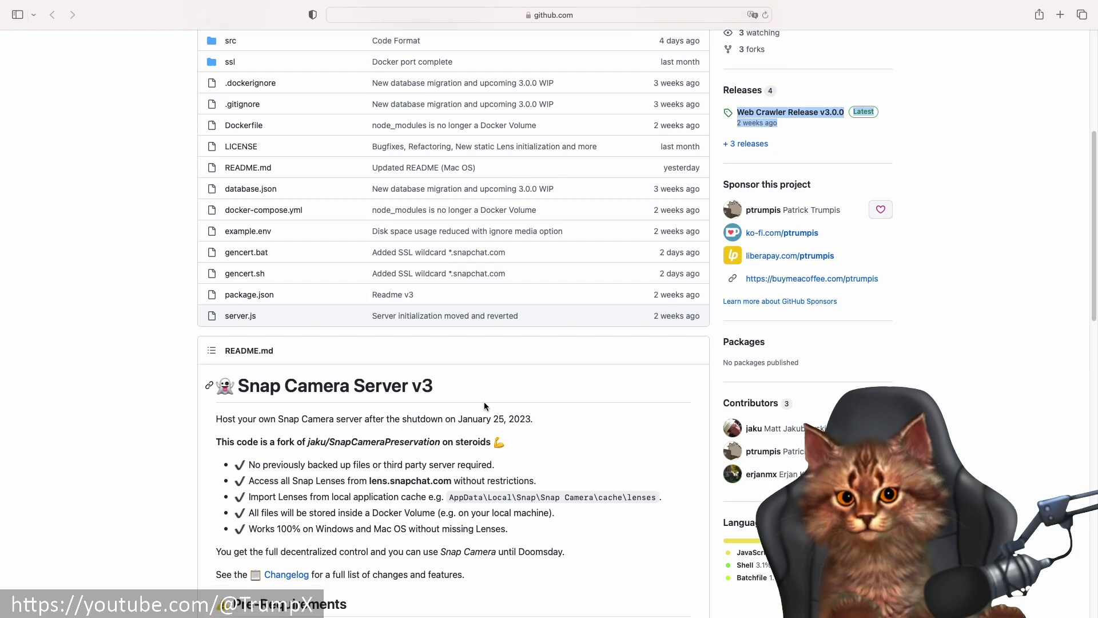
pyautogui.scroll(-10, 484, 402)
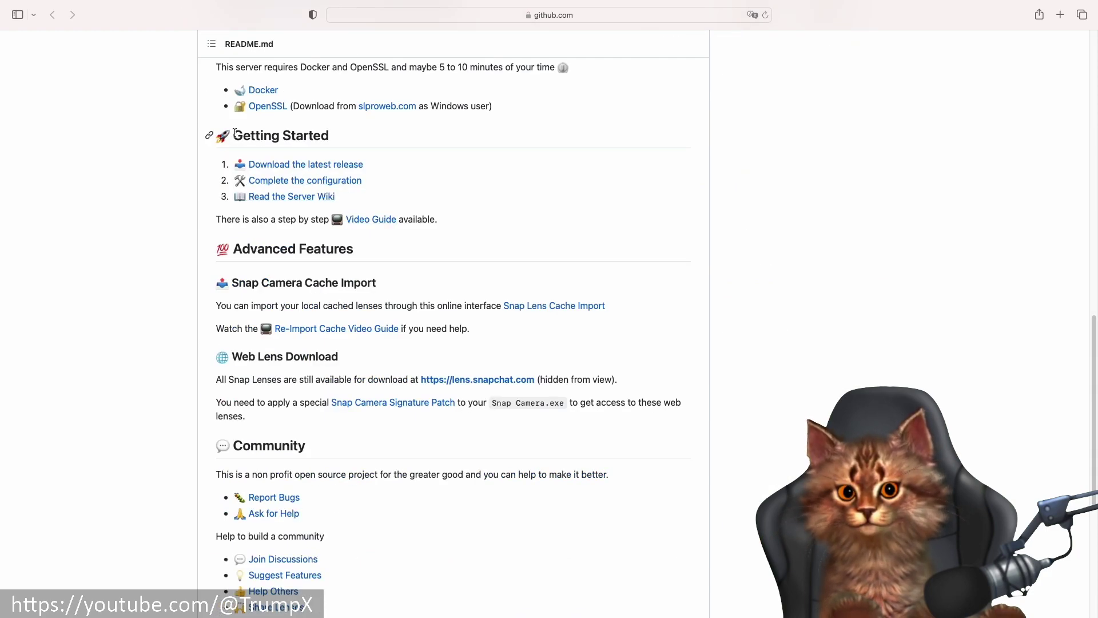
pyautogui.click(318, 181)
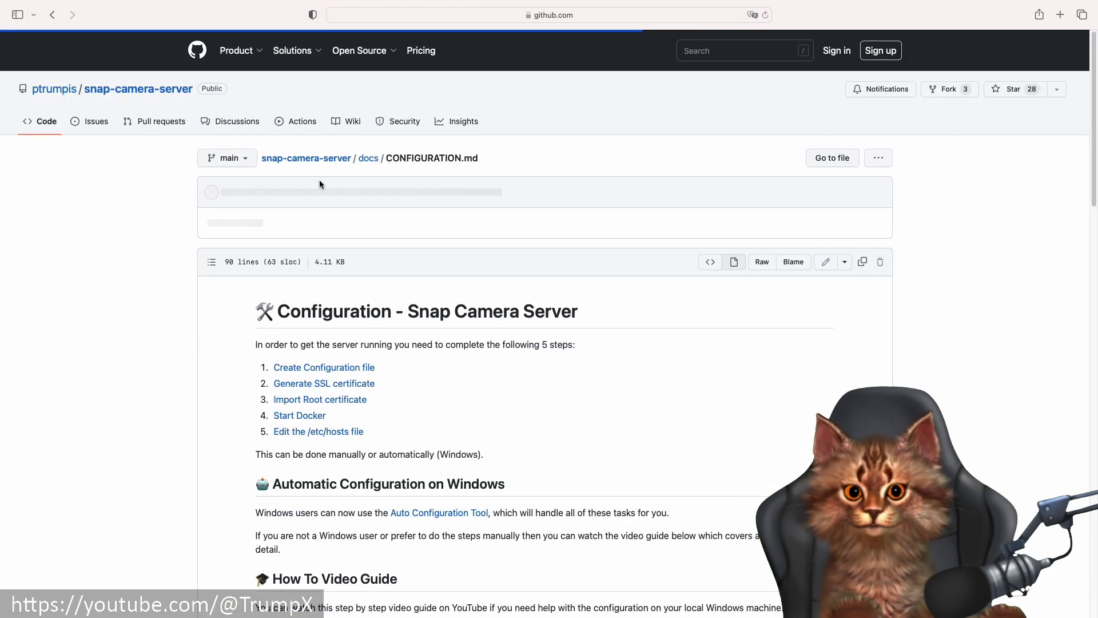
pyautogui.moveTo(1090, 112); pyautogui.dragTo(1082, 342)
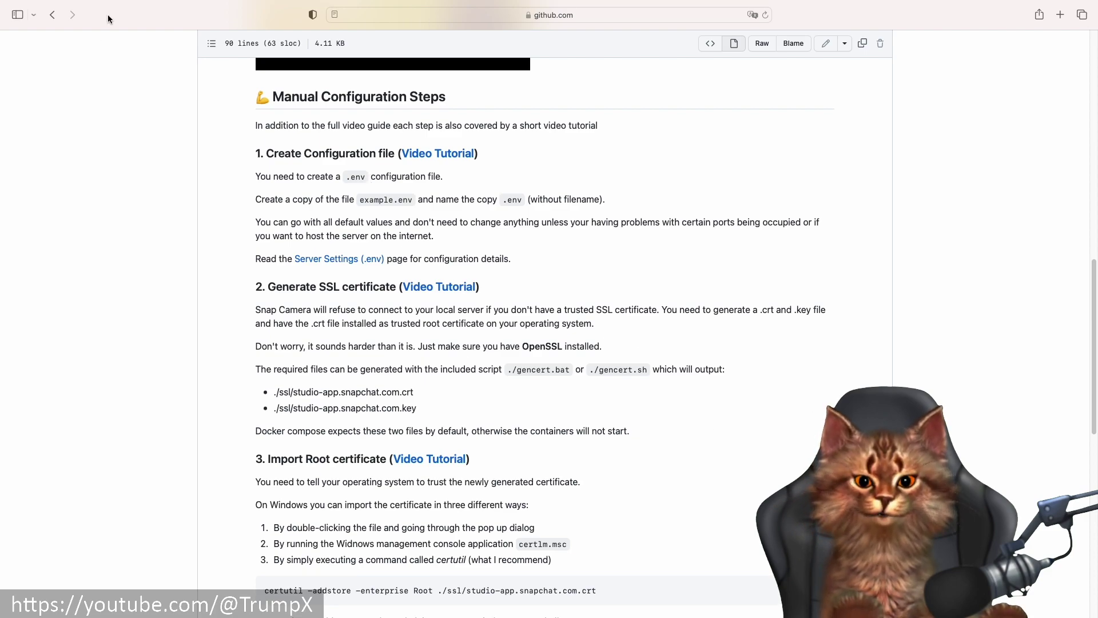
pyautogui.moveTo(51, 2)
pyautogui.click(39, 28)
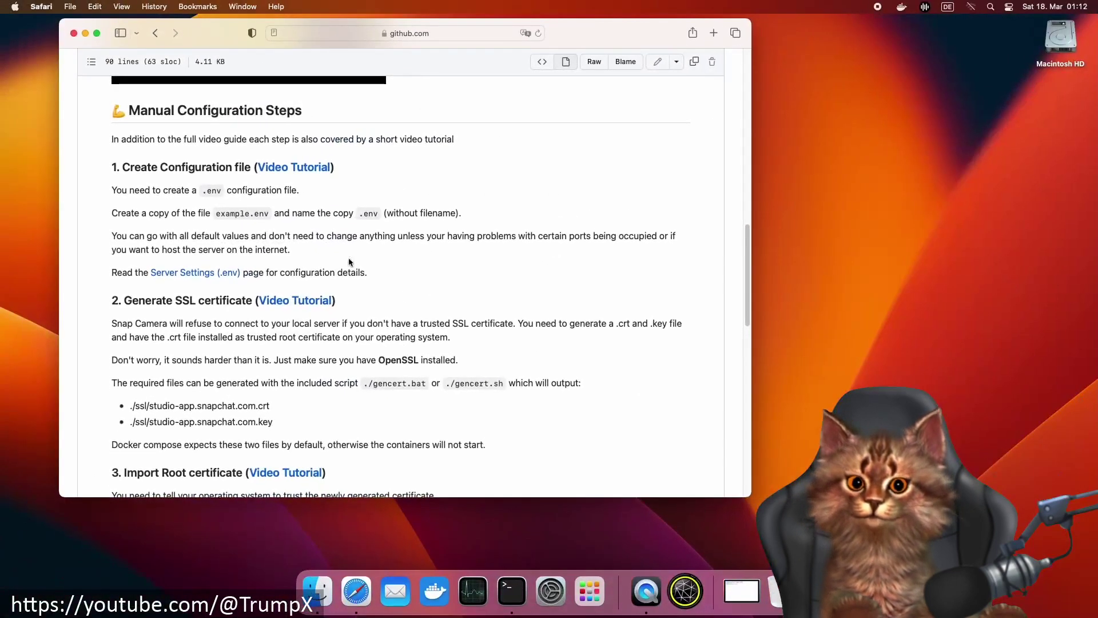
# - cd into /Applications/snap-camera-server-3.0.0 in Terminal and clear the output
pyautogui.click(511, 591)
pyautogui.write('cd /Ap')
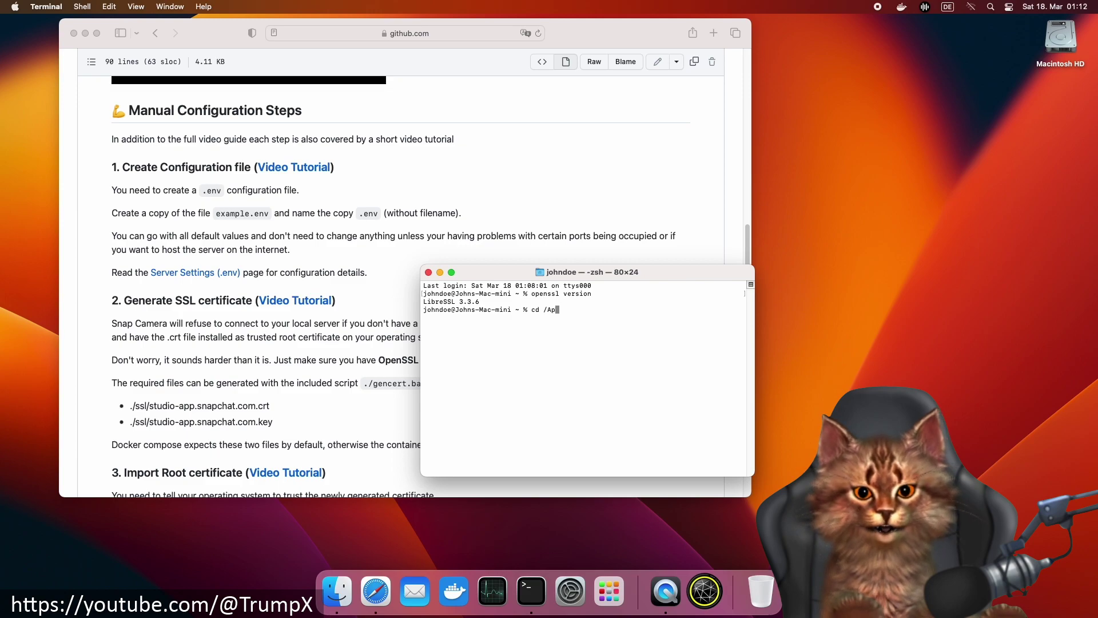
pyautogui.press('Tab')
pyautogui.write('s')
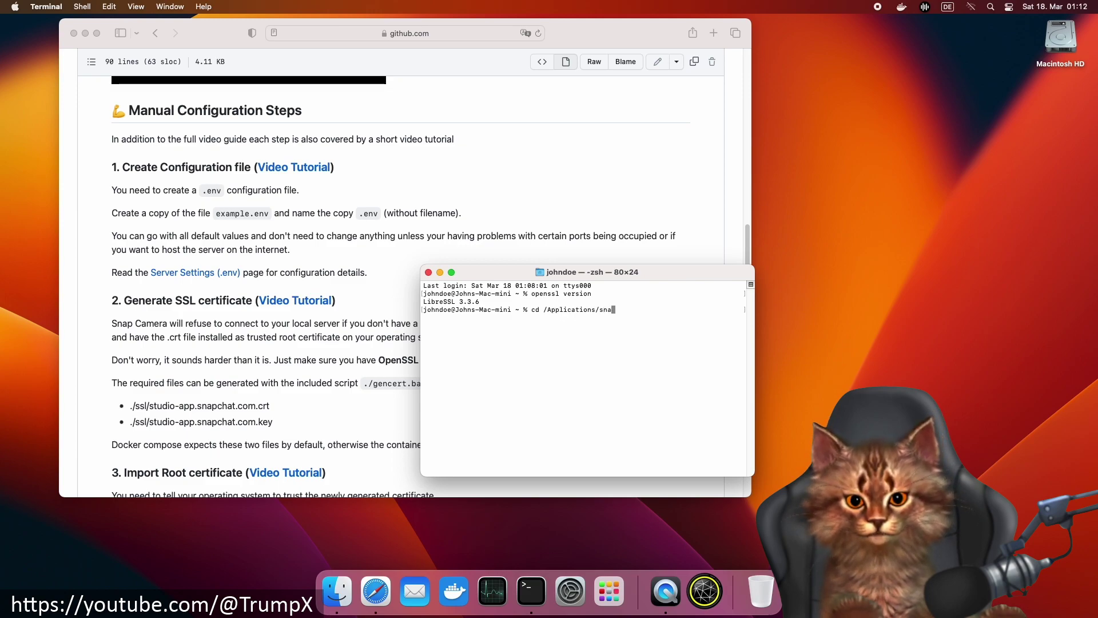
pyautogui.press('Tab')
pyautogui.press('Return')
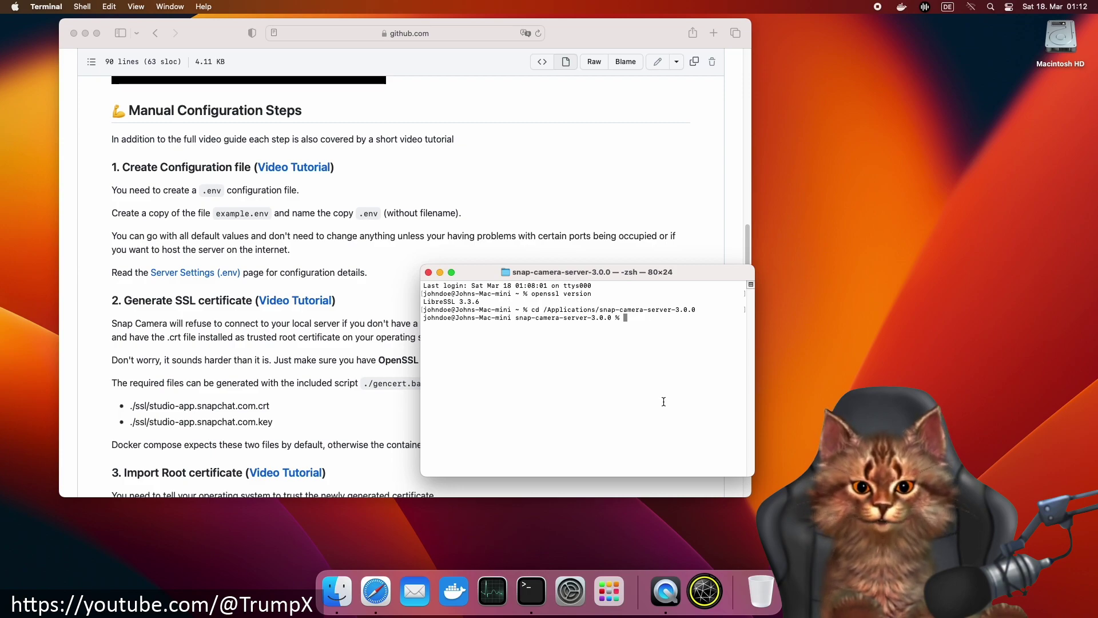
pyautogui.write('clear')
pyautogui.press('Return')
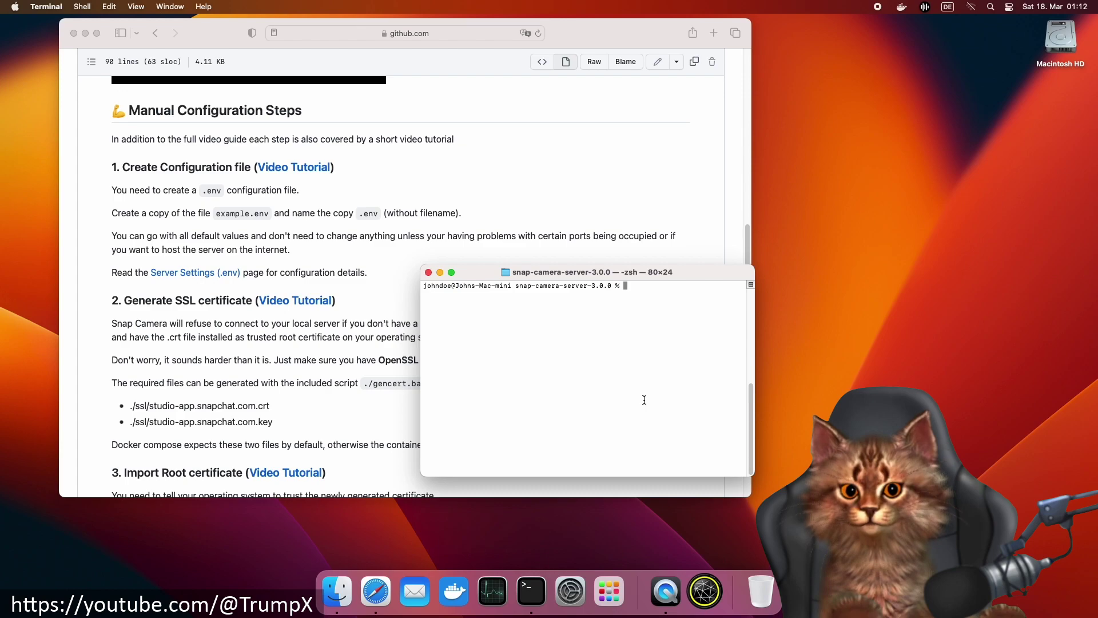
pyautogui.click(336, 591)
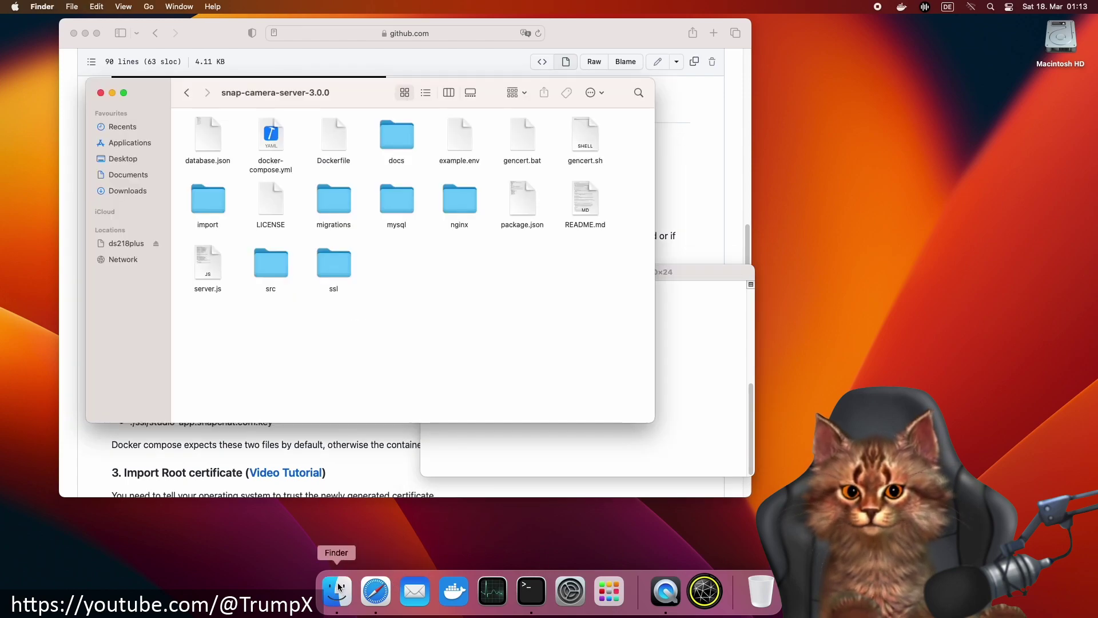
pyautogui.click(573, 453)
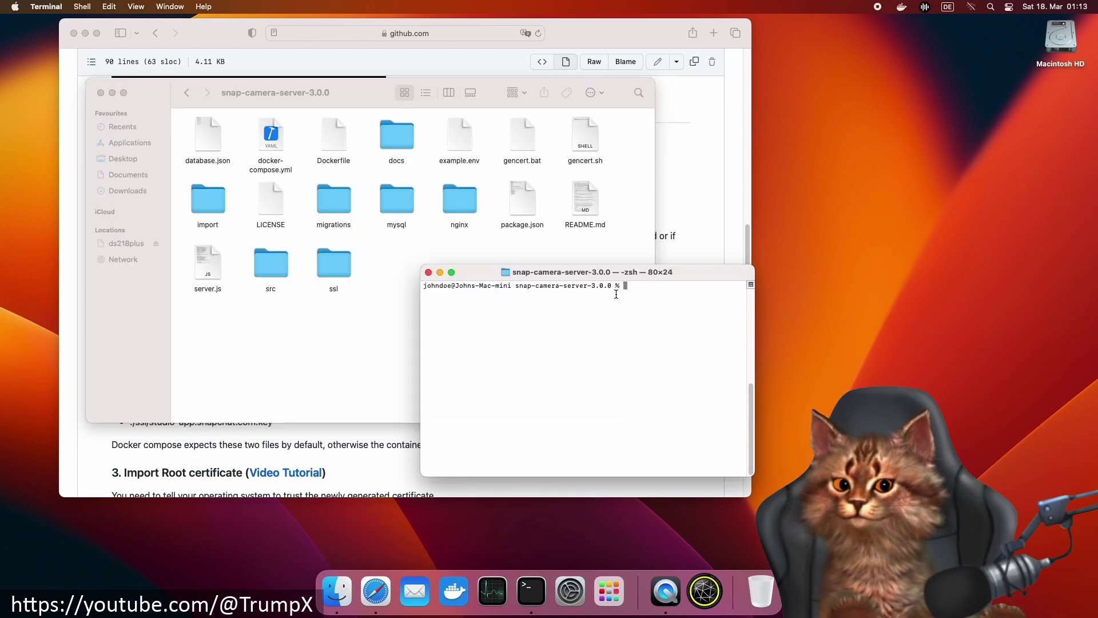
pyautogui.moveTo(689, 279); pyautogui.dragTo(649, 285)
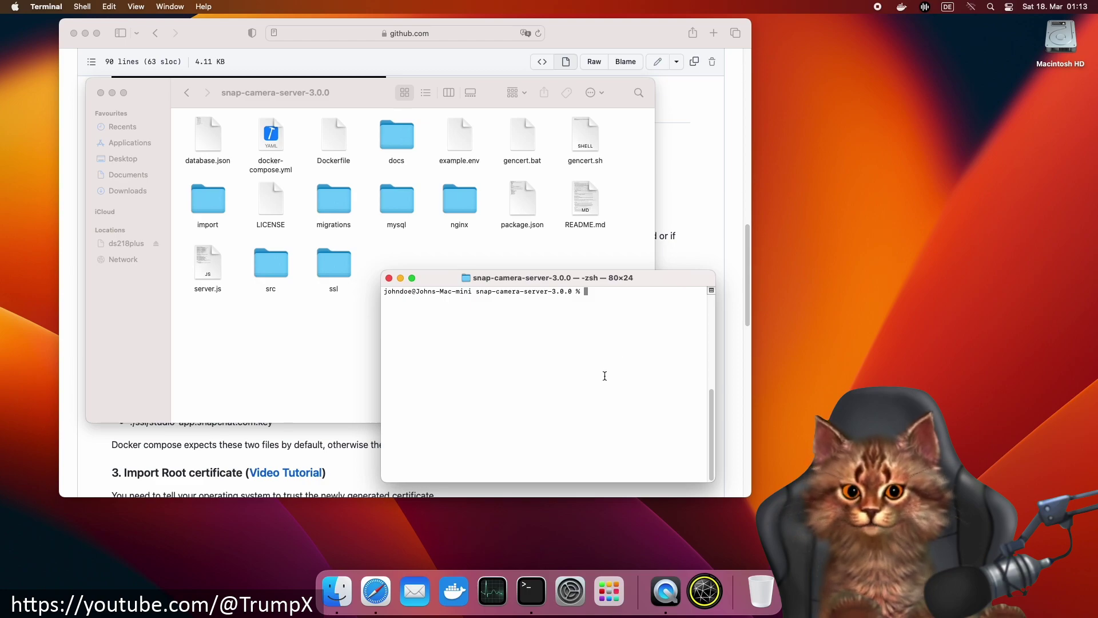
pyautogui.write('cpexam')
# - Copy example.env to .env and confirm it with ls -la, then clear
pyautogui.press('Tab')
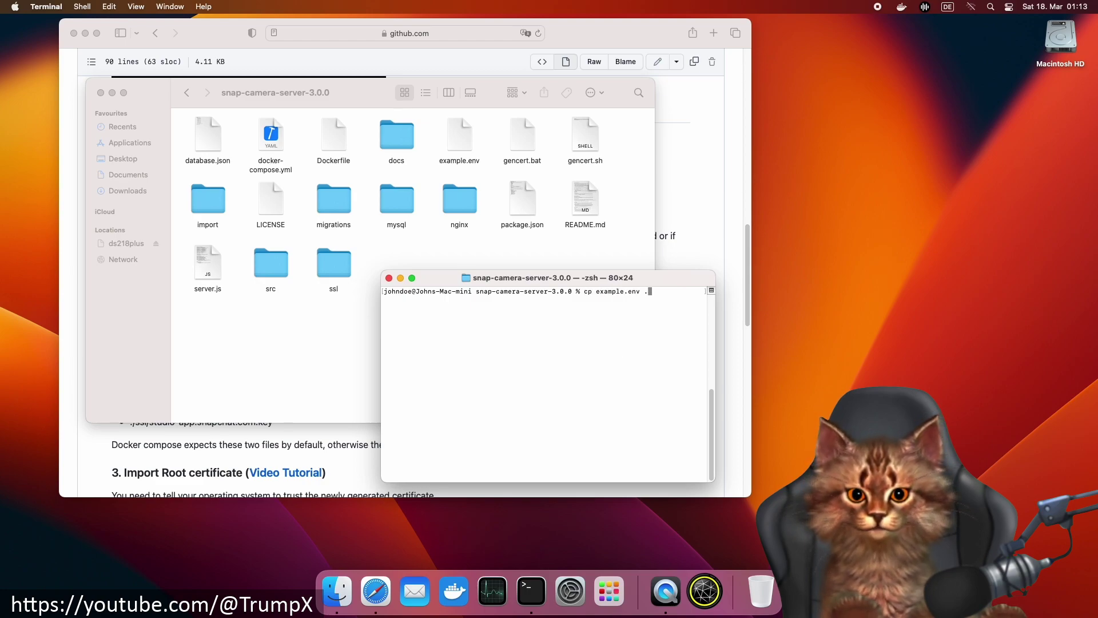
pyautogui.write('env')
pyautogui.press('Return')
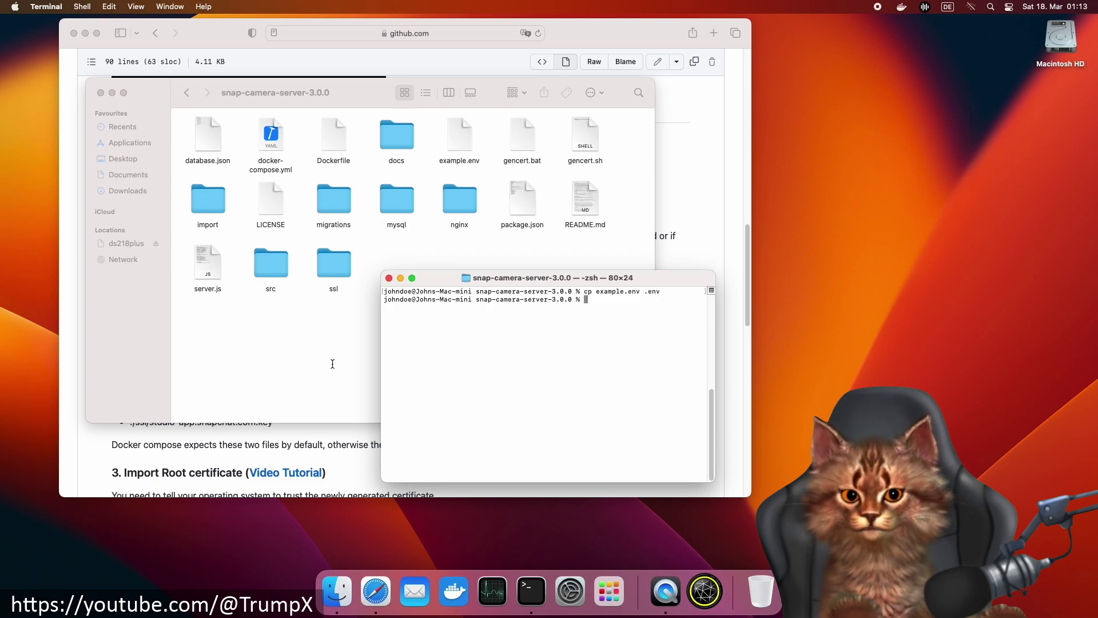
pyautogui.click(315, 327)
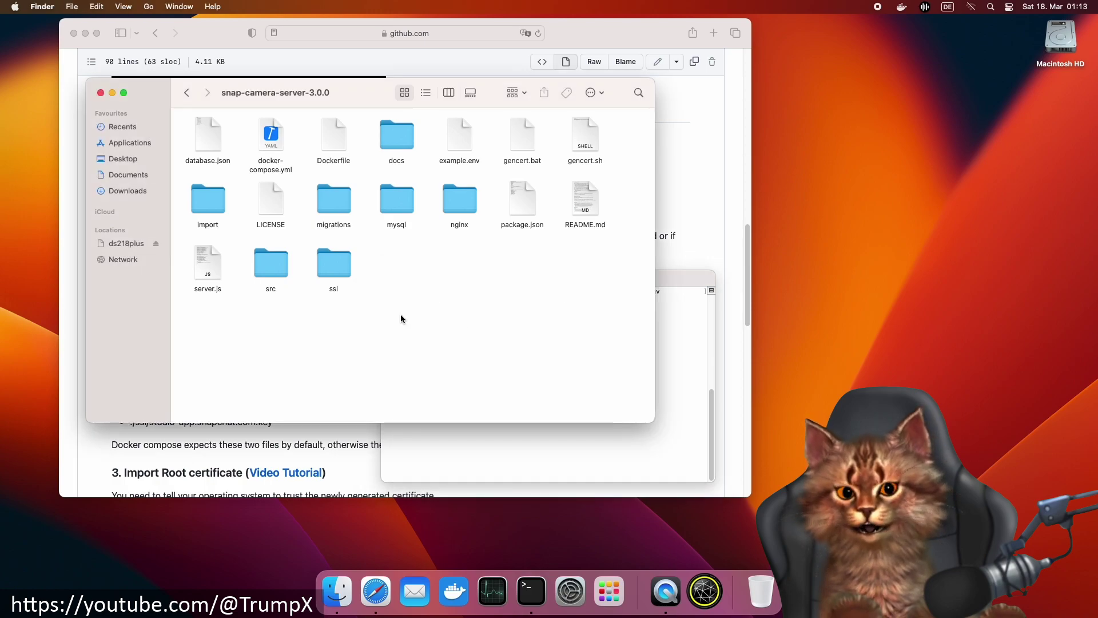
pyautogui.click(558, 443)
pyautogui.write('ls -la')
pyautogui.press('Return')
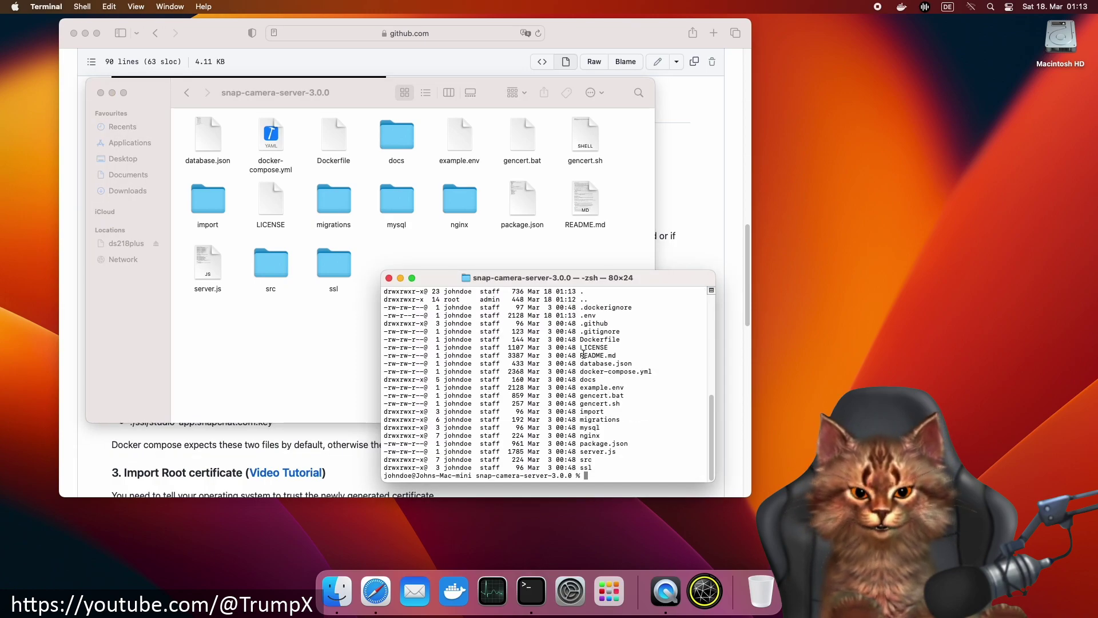
pyautogui.doubleClick(588, 315)
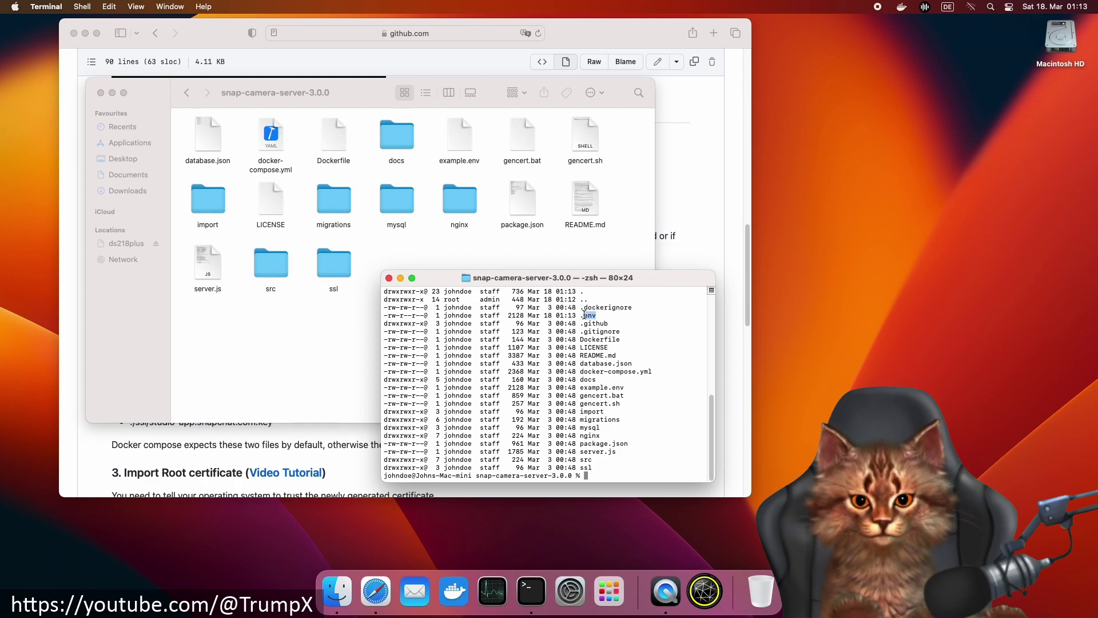
pyautogui.click(615, 315)
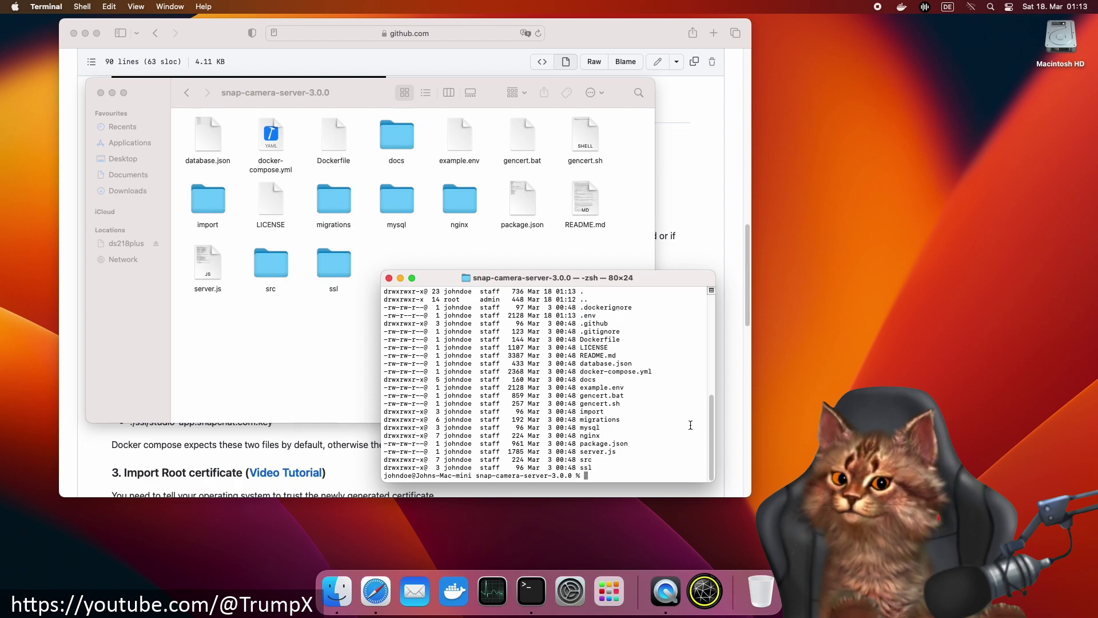
pyautogui.write('clear')
pyautogui.press('Return')
# - Return to the configuration guide and locate the gencert.sh step
pyautogui.click(334, 456)
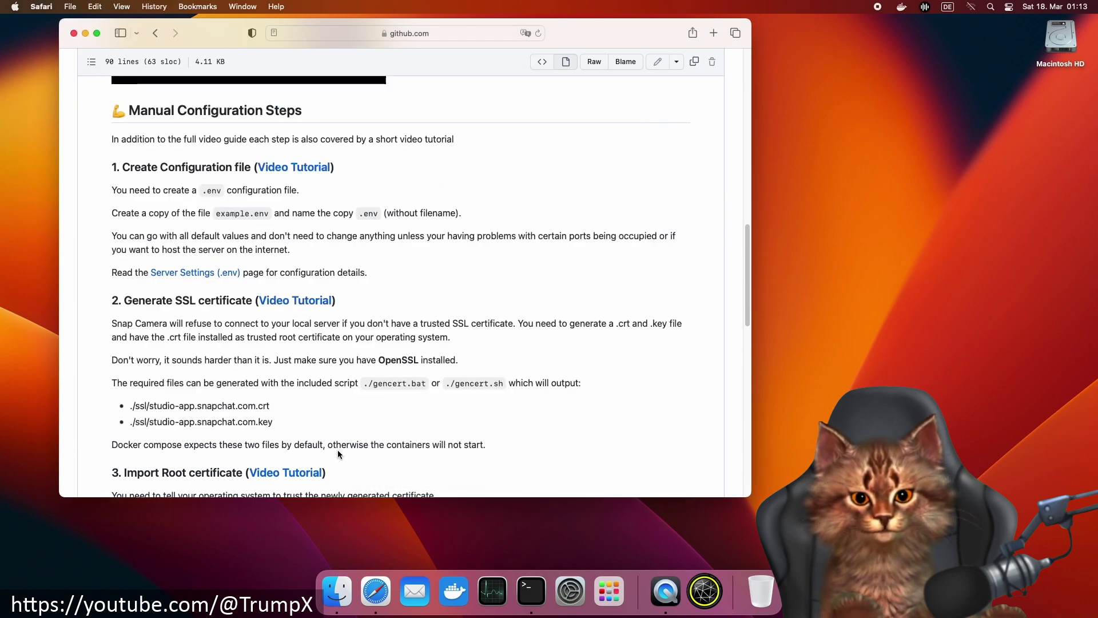
pyautogui.scroll(-1, 735, 263)
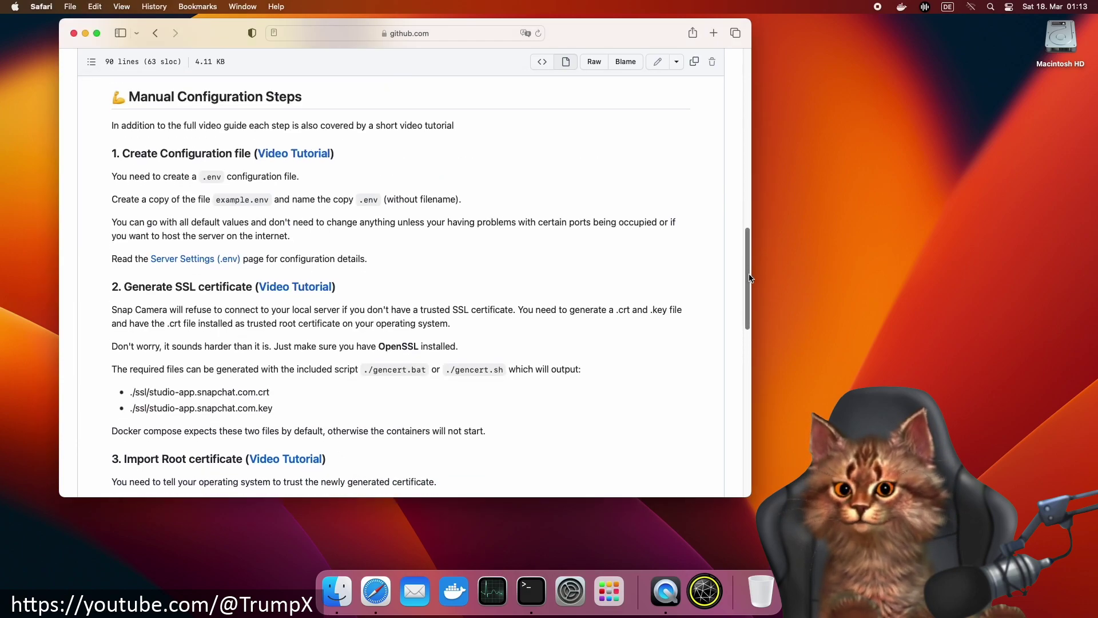
pyautogui.scroll(-4, 640, 286)
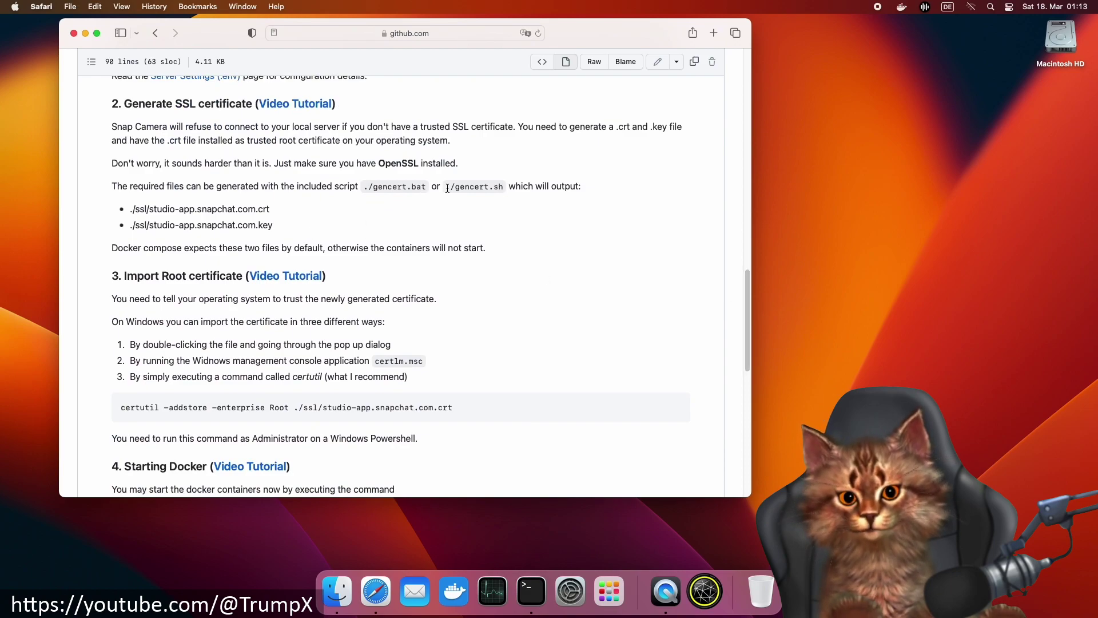
pyautogui.moveTo(448, 188); pyautogui.dragTo(515, 187)
pyautogui.click(578, 378)
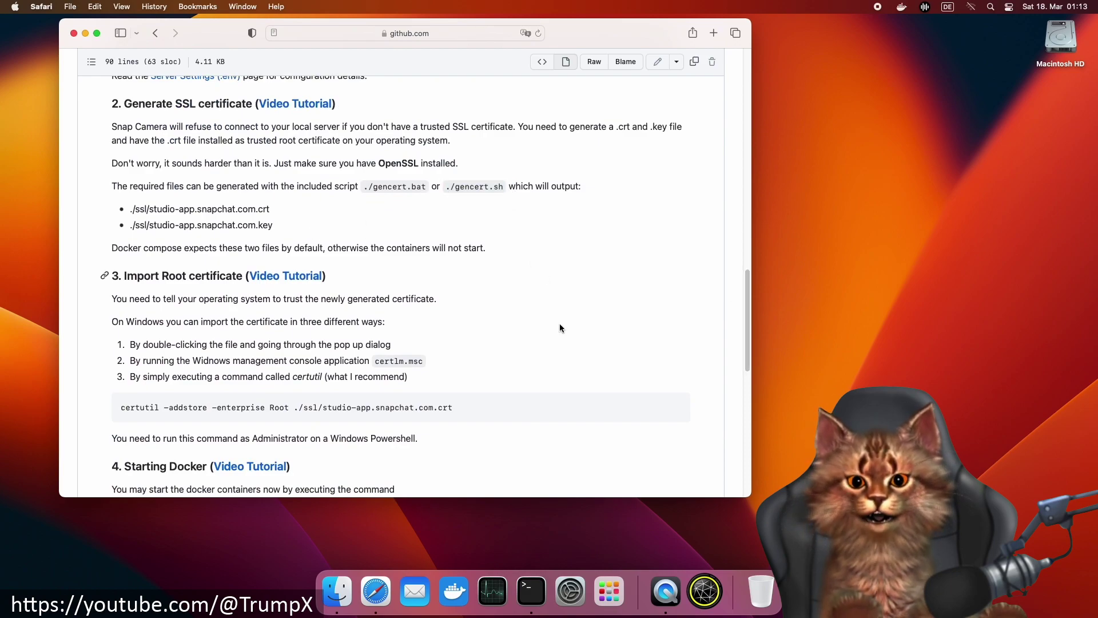
# - Run sudo bash ./gencert.sh with the admin password to generate the certificate and key
pyautogui.click(531, 591)
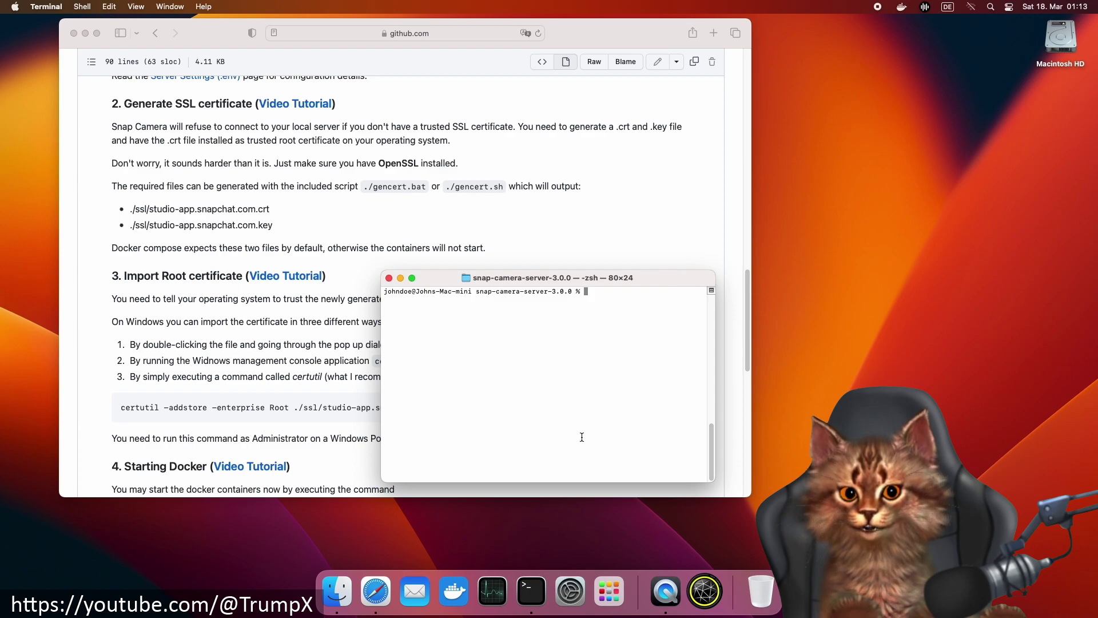
pyautogui.write('sudo bash')
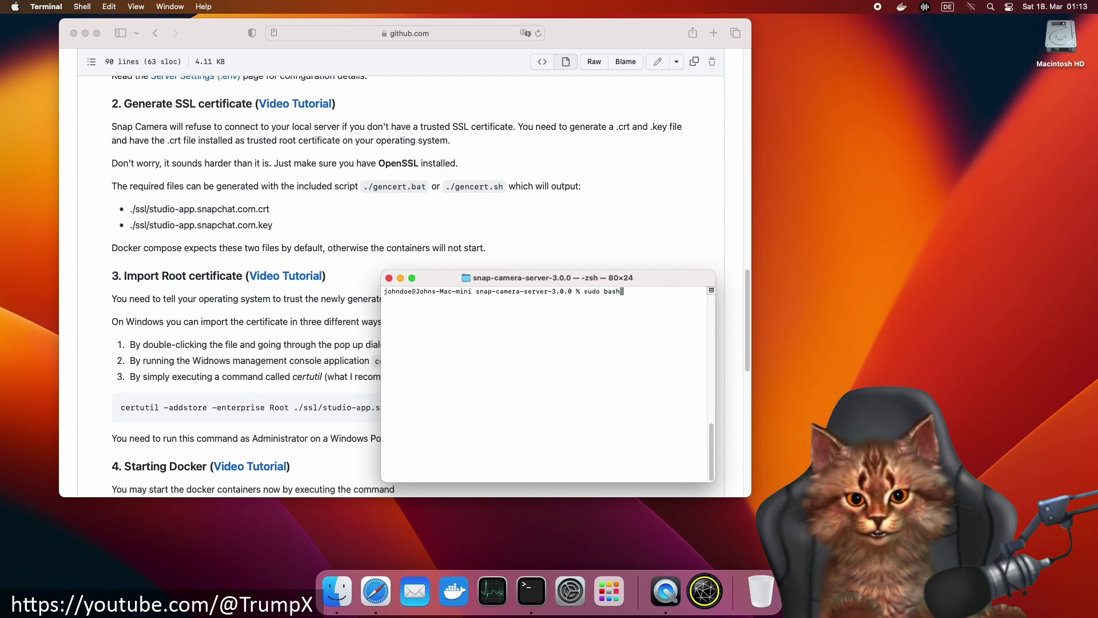
pyautogui.write(' ./gen')
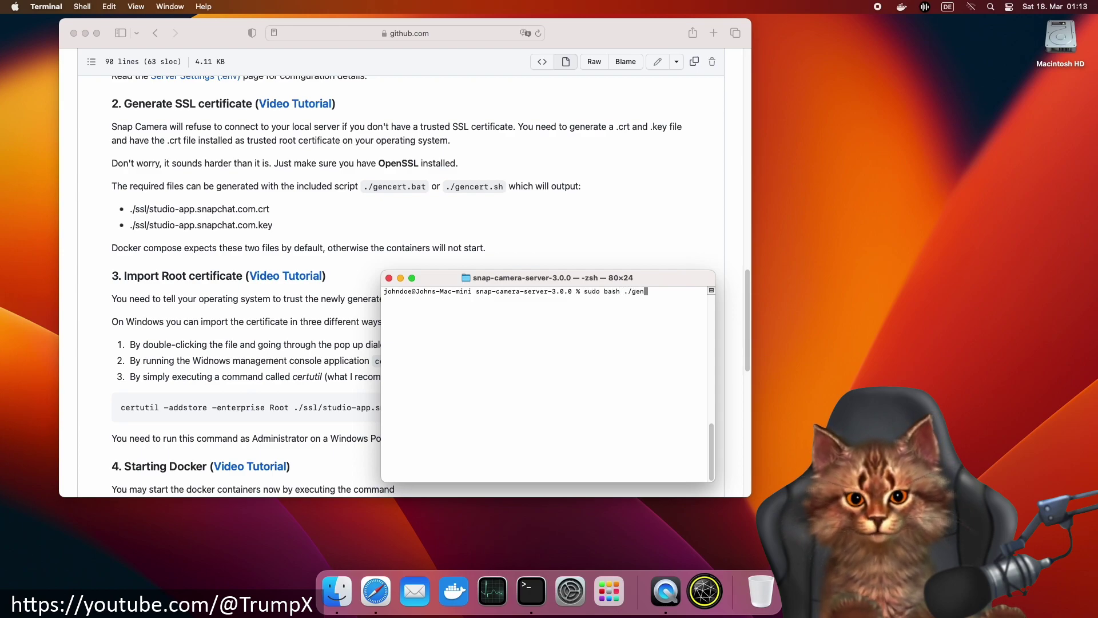
pyautogui.write('cert.sh')
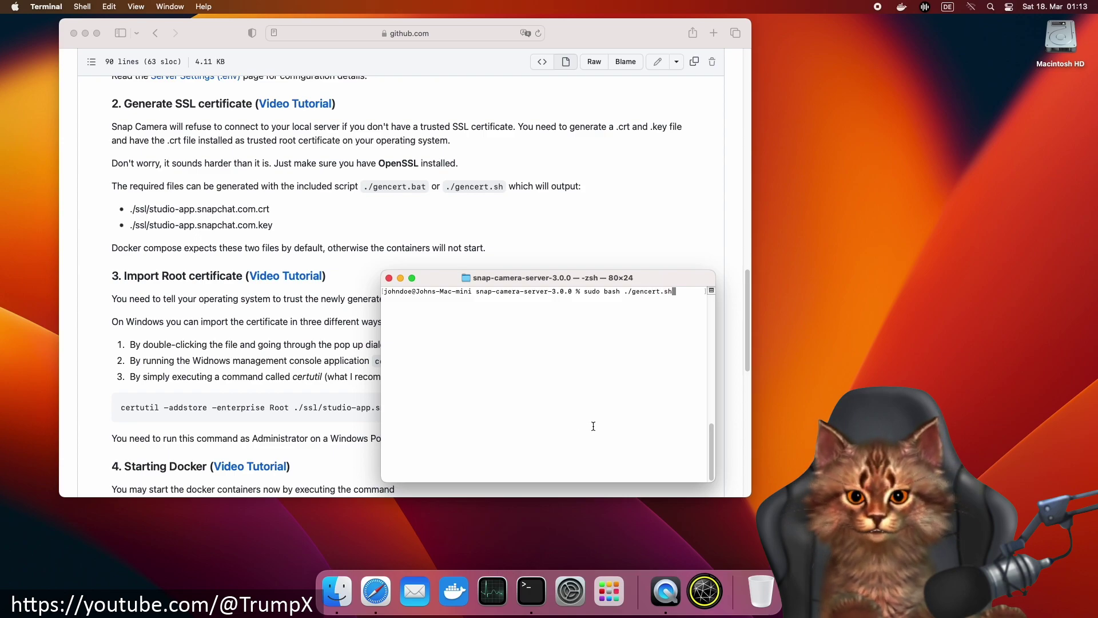
pyautogui.press('Return')
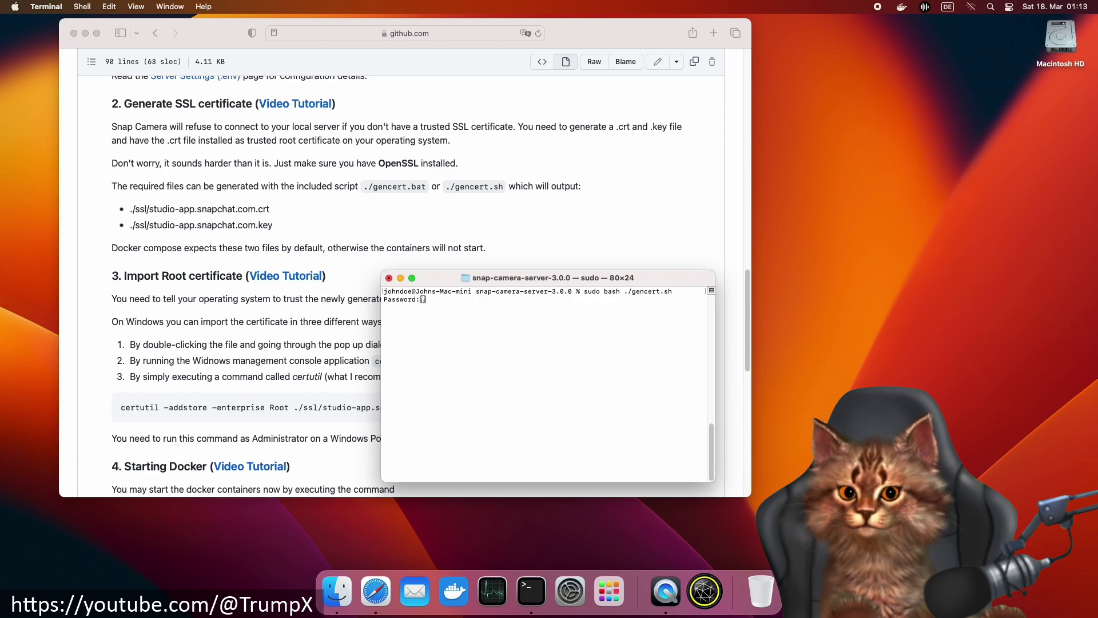
pyautogui.press('Return')
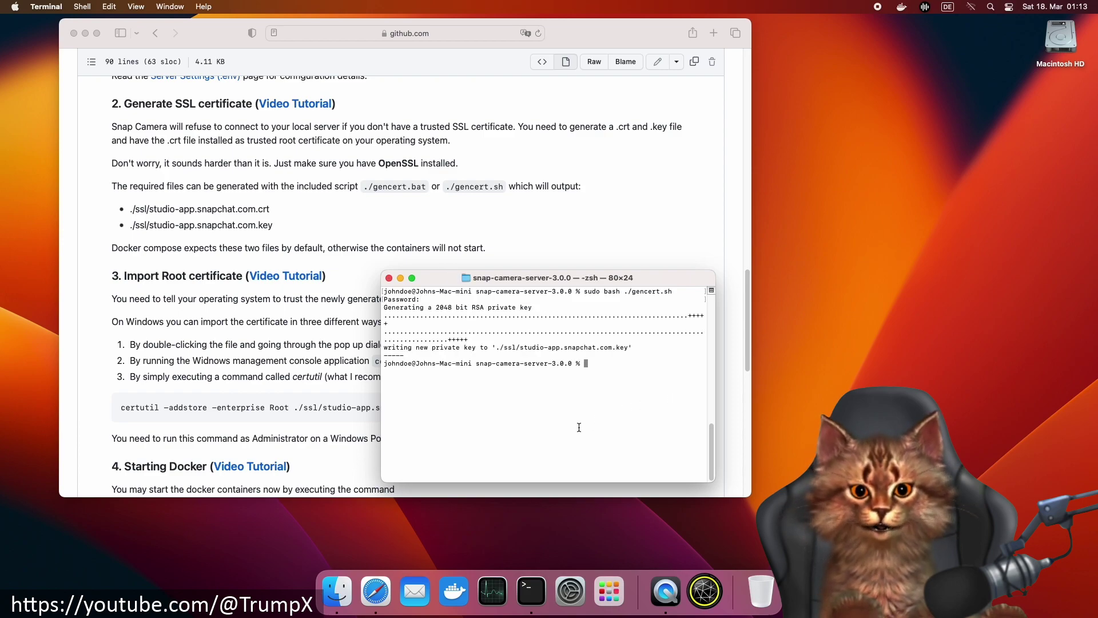
# - Check the ssl folder in Finder for the .crt and .key, then return to the guide
pyautogui.click(336, 591)
pyautogui.doubleClick(343, 263)
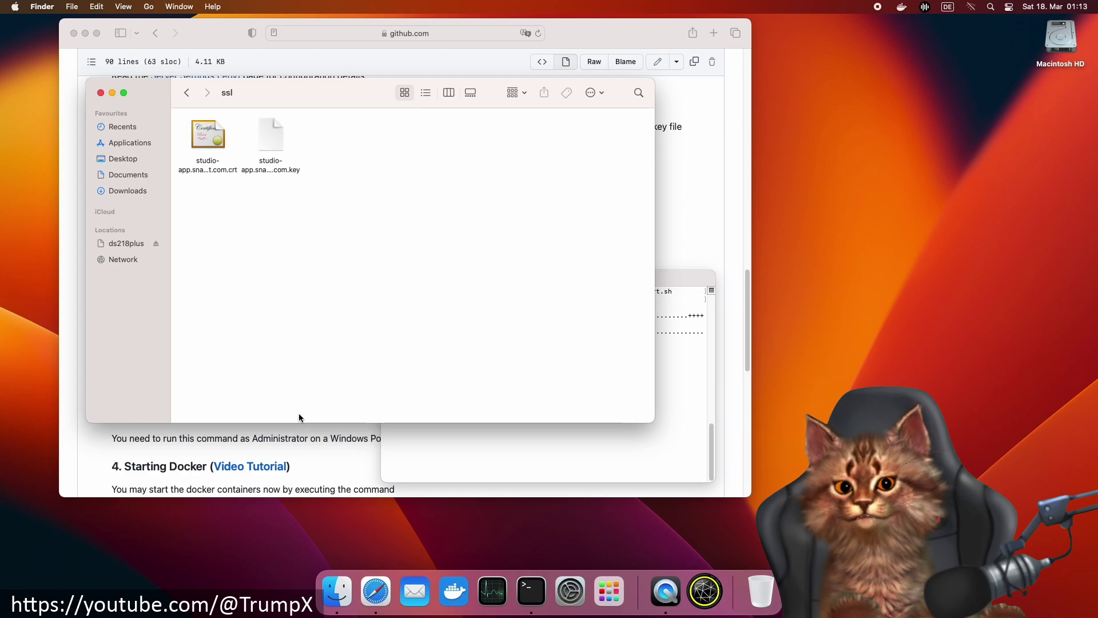
pyautogui.click(298, 436)
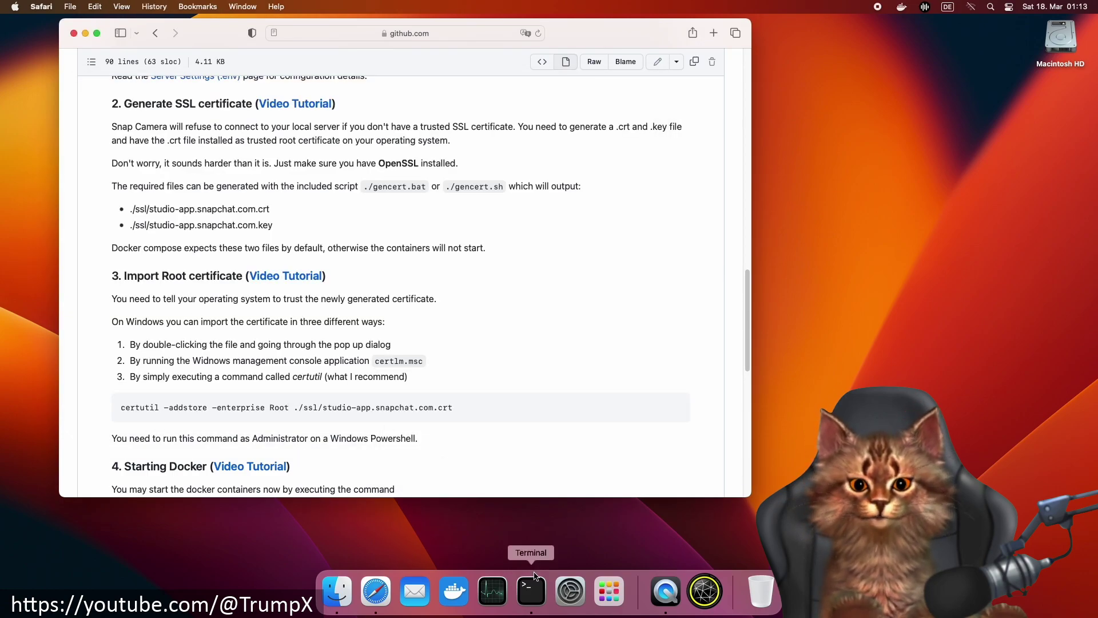
# - Launch Keychain Access from the .crt and show the System keychain's certificates
pyautogui.click(342, 579)
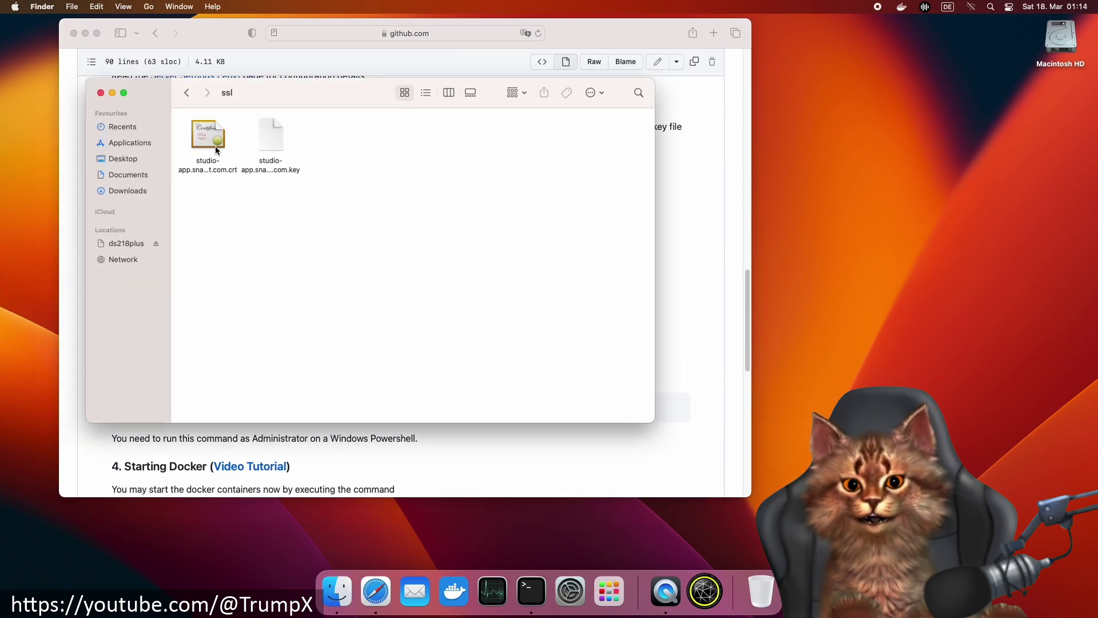
pyautogui.doubleClick(214, 144)
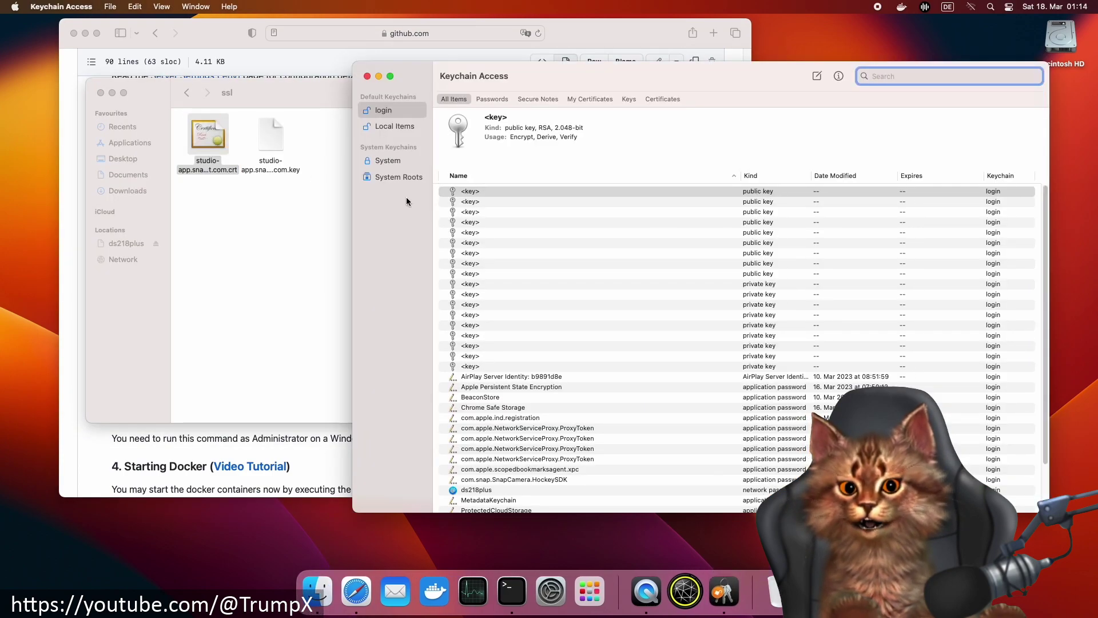
pyautogui.click(390, 164)
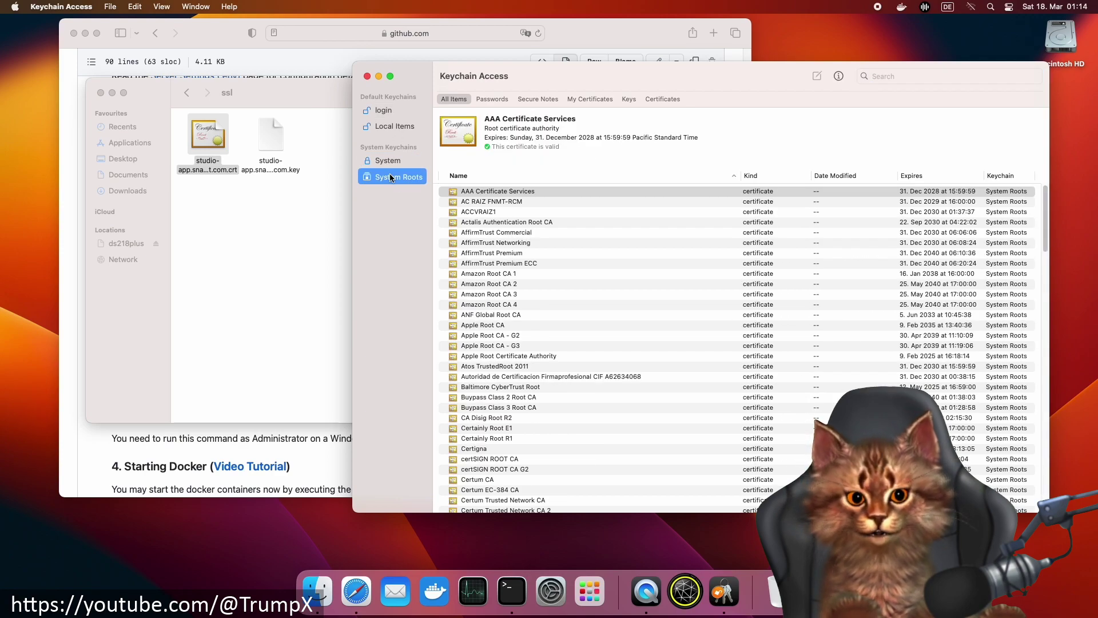
pyautogui.click(389, 165)
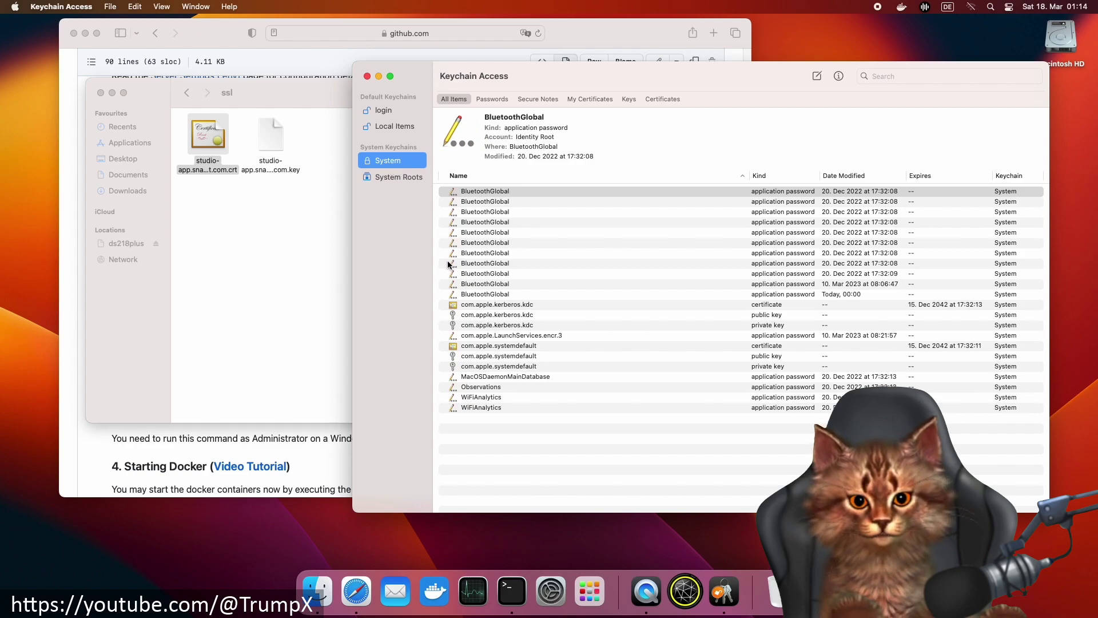
pyautogui.click(660, 101)
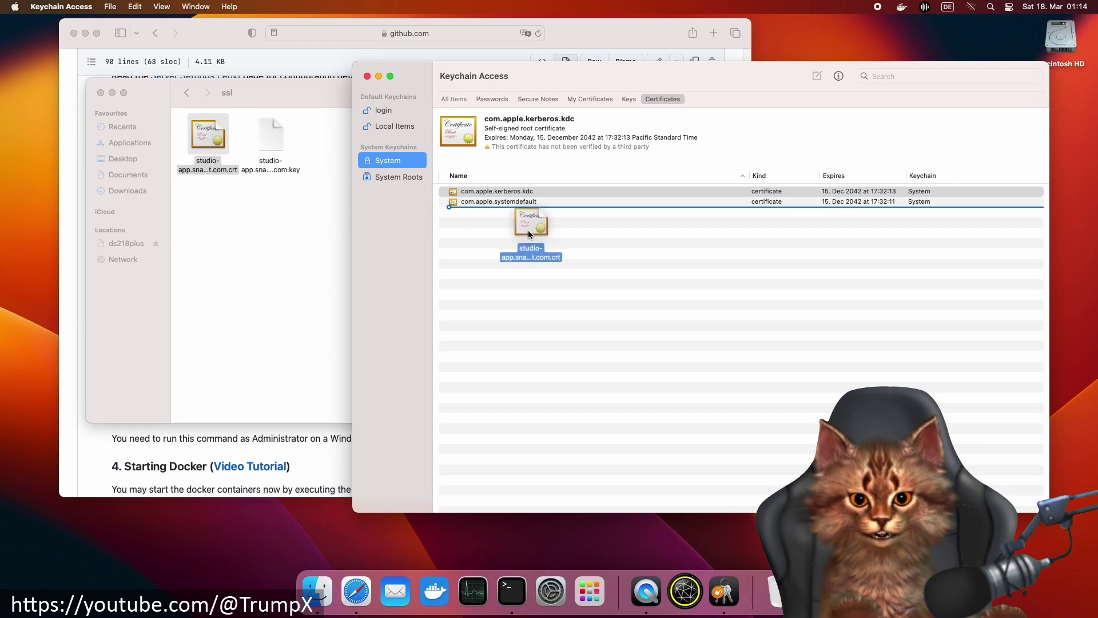
# - Drag studio-app.snapchat.com.crt into the System keychain and authorise with the password
pyautogui.moveTo(199, 145); pyautogui.dragTo(536, 227)
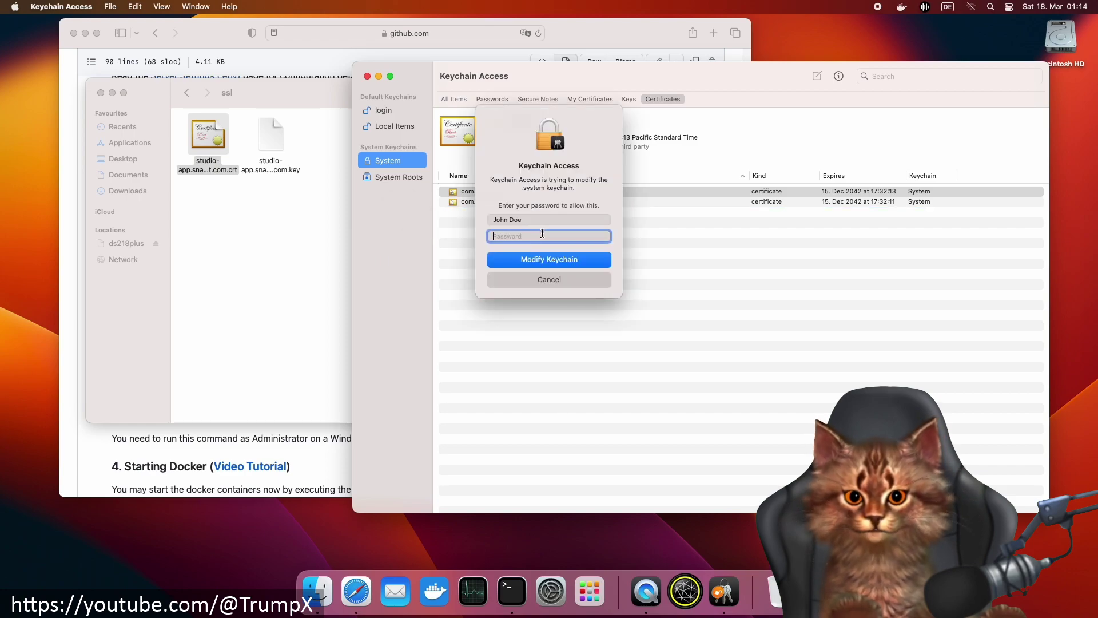
pyautogui.write('••')
pyautogui.press('Return')
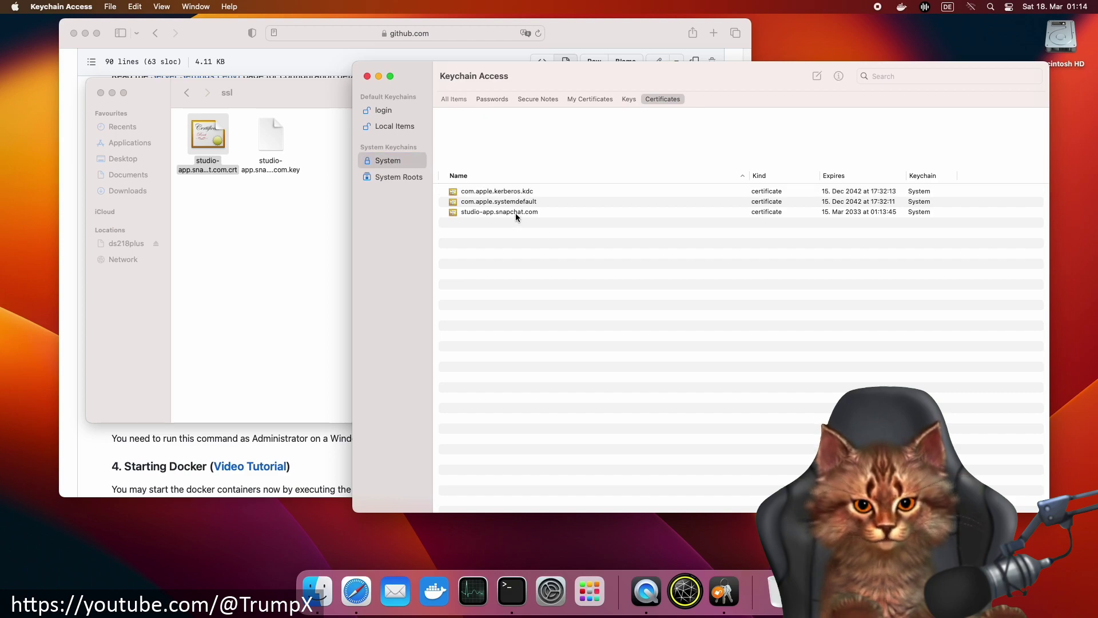
# - In the certificate's Get Info, set 'When using this certificate' to Always Trust
pyautogui.click(516, 212)
pyautogui.rightClick(529, 211)
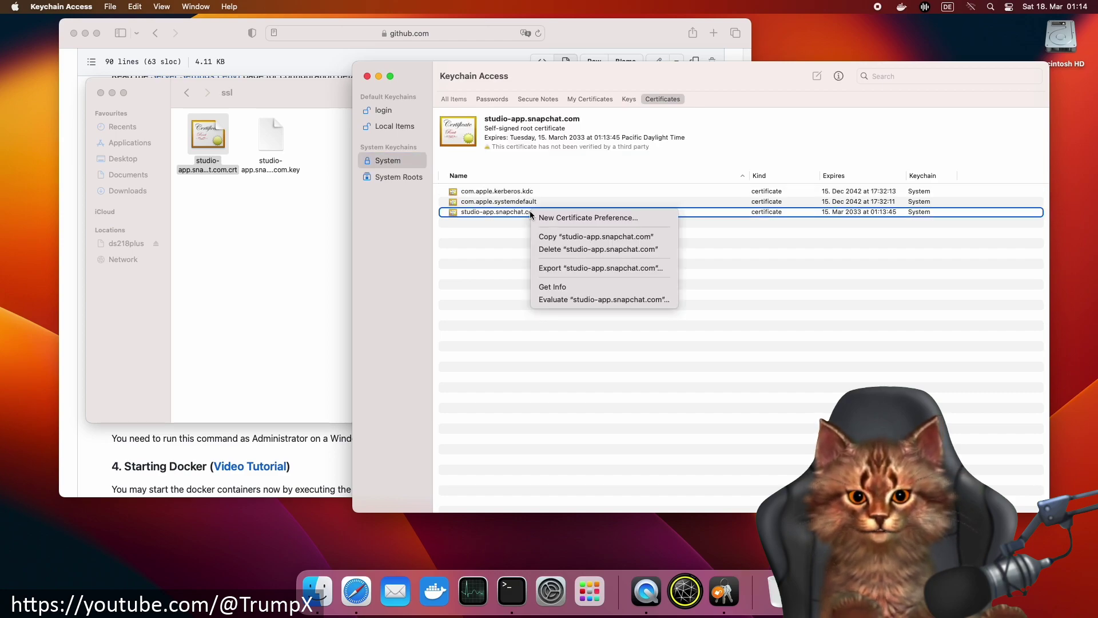
pyautogui.click(561, 286)
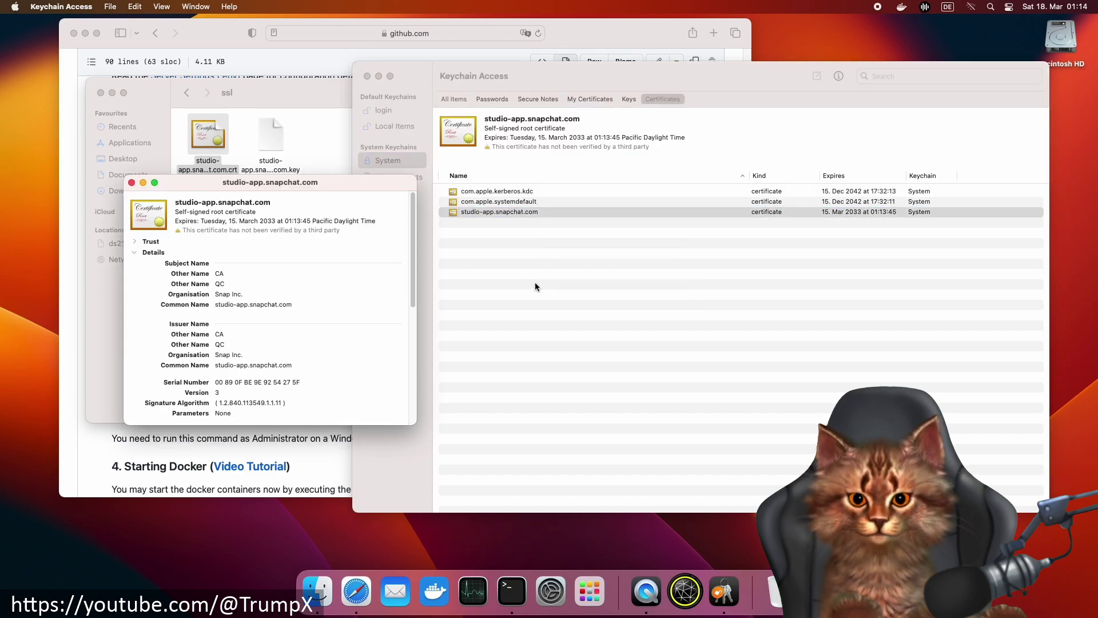
pyautogui.click(134, 241)
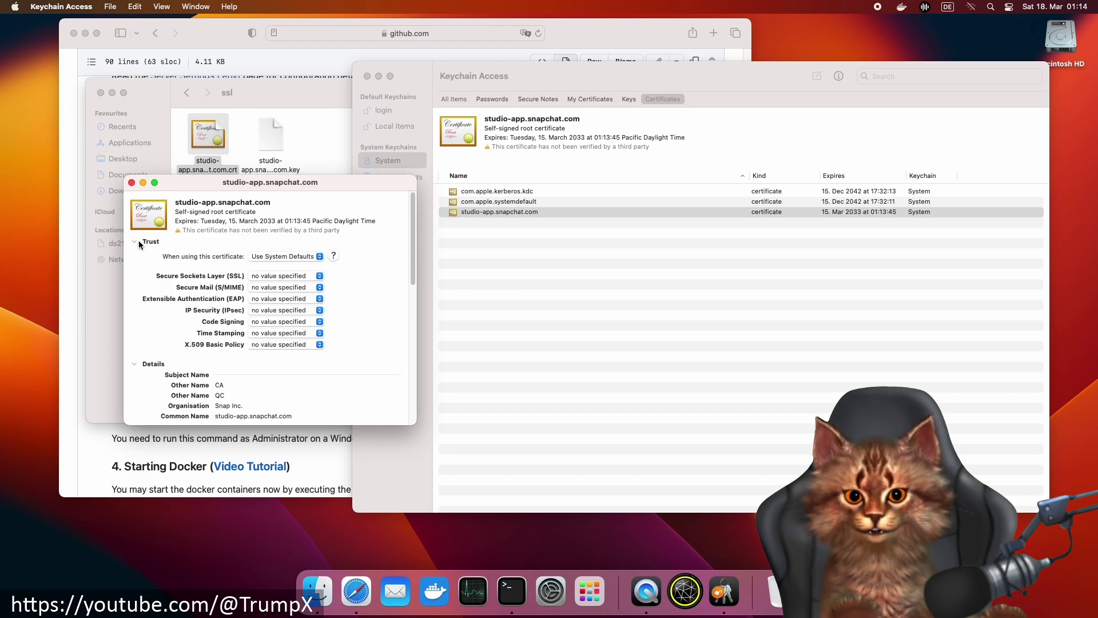
pyautogui.click(283, 256)
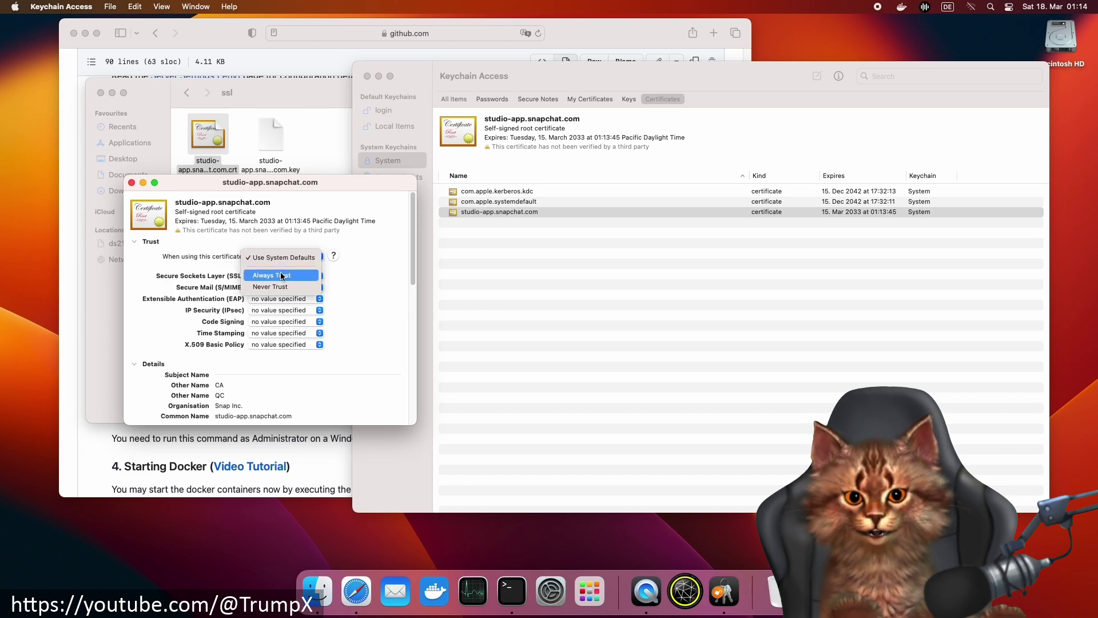
pyautogui.click(280, 275)
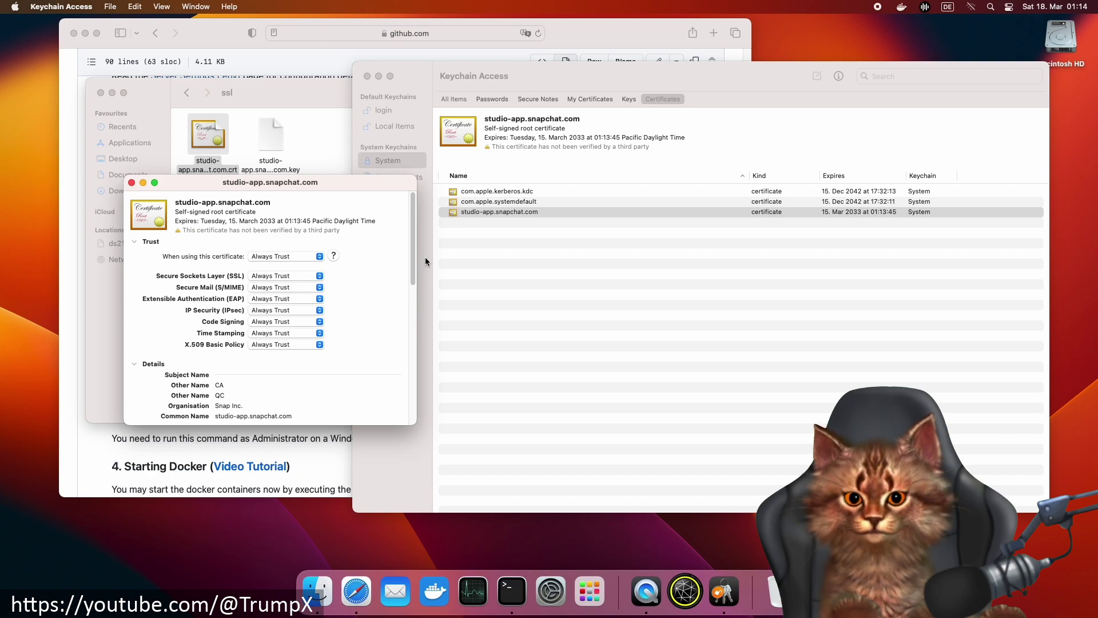
pyautogui.moveTo(414, 254)
pyautogui.mouseDown()
pyautogui.moveTo(404, 399)
pyautogui.moveTo(402, 240)
pyautogui.mouseUp()
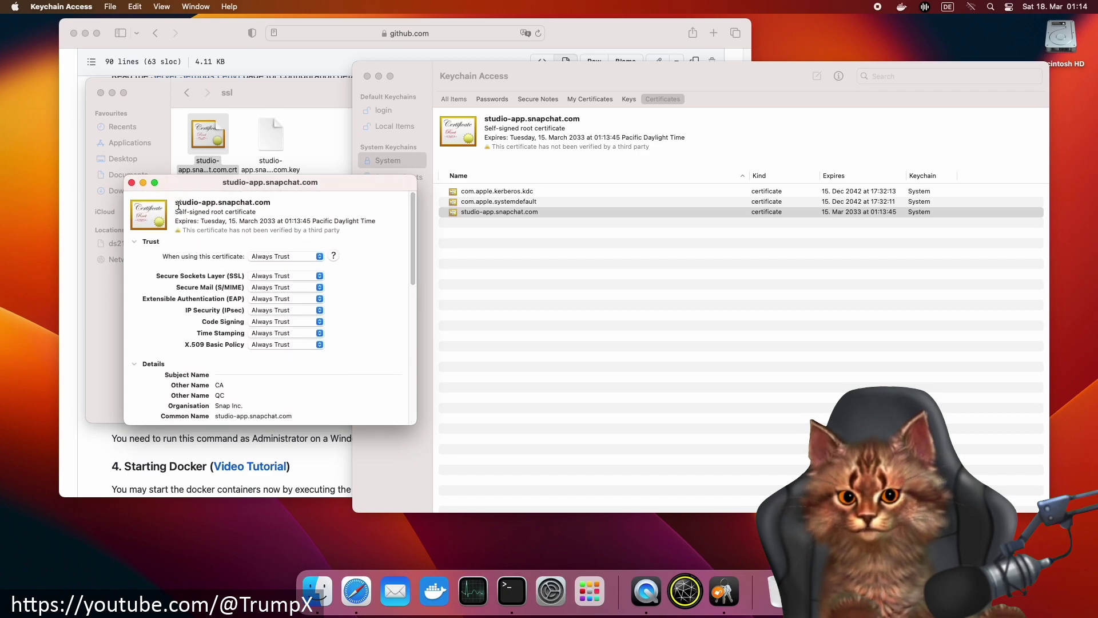
# - Apply the trust change with Update Settings, then close Keychain Access and the ssl folder
pyautogui.click(131, 183)
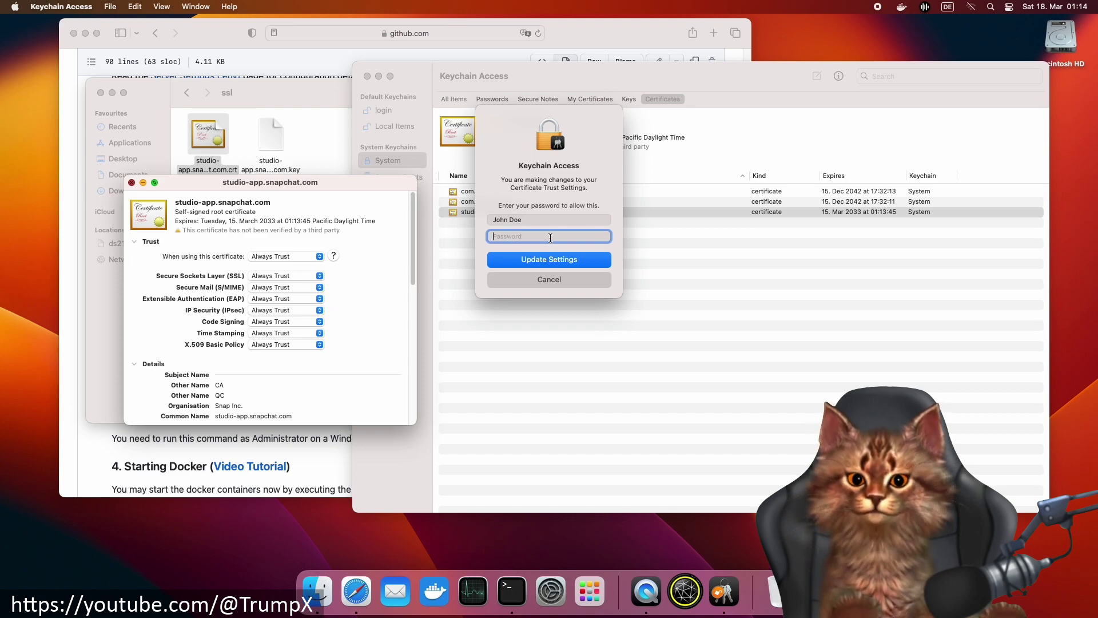
pyautogui.write('******')
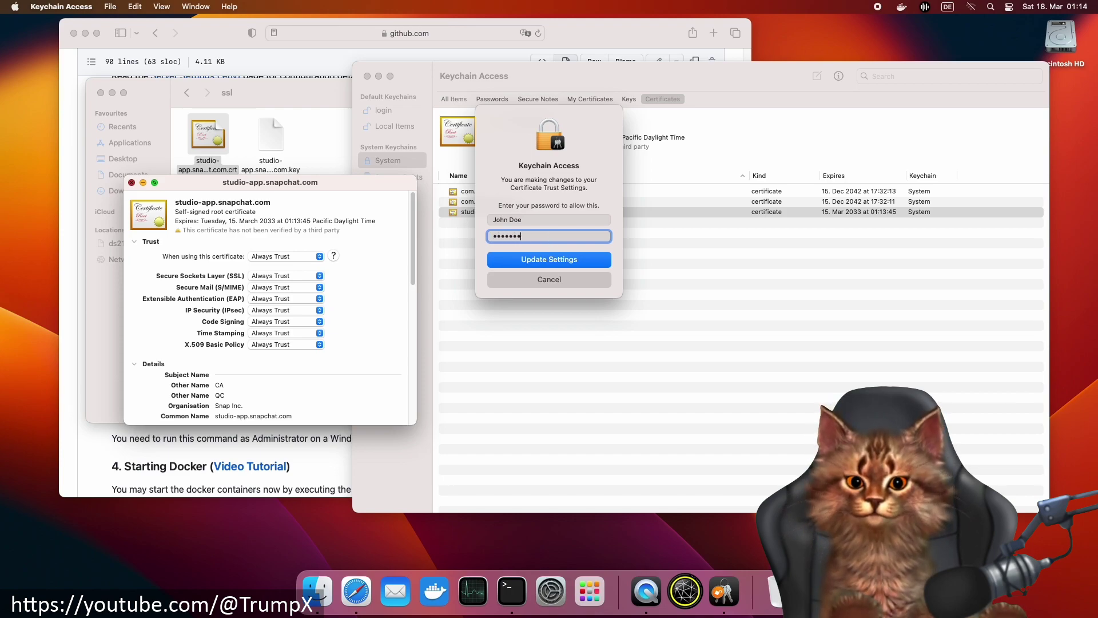
pyautogui.click(557, 259)
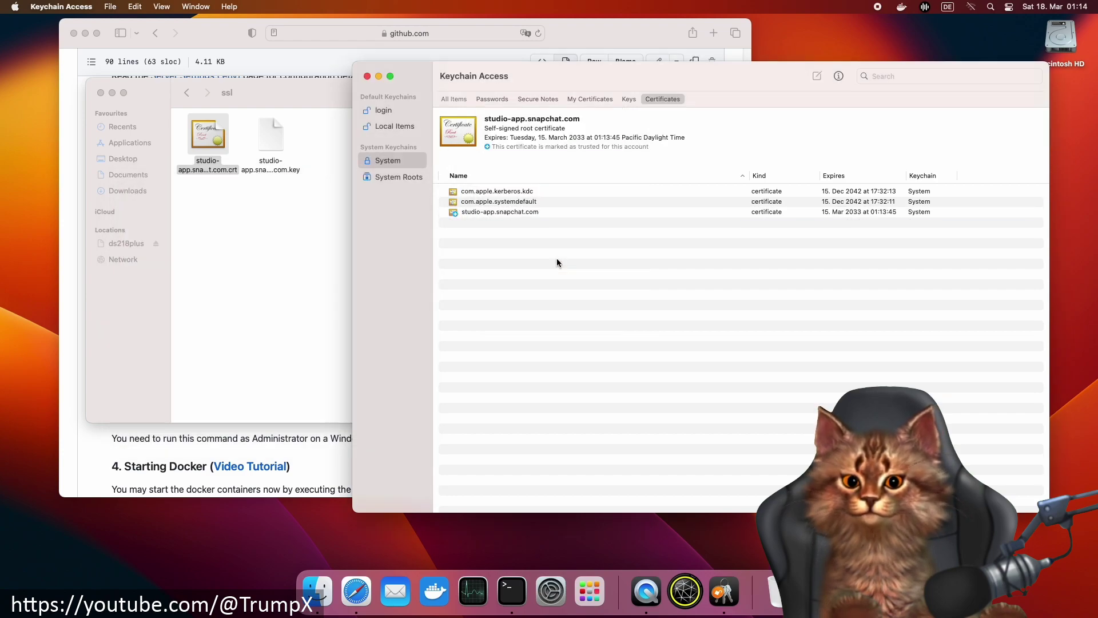
pyautogui.click(557, 260)
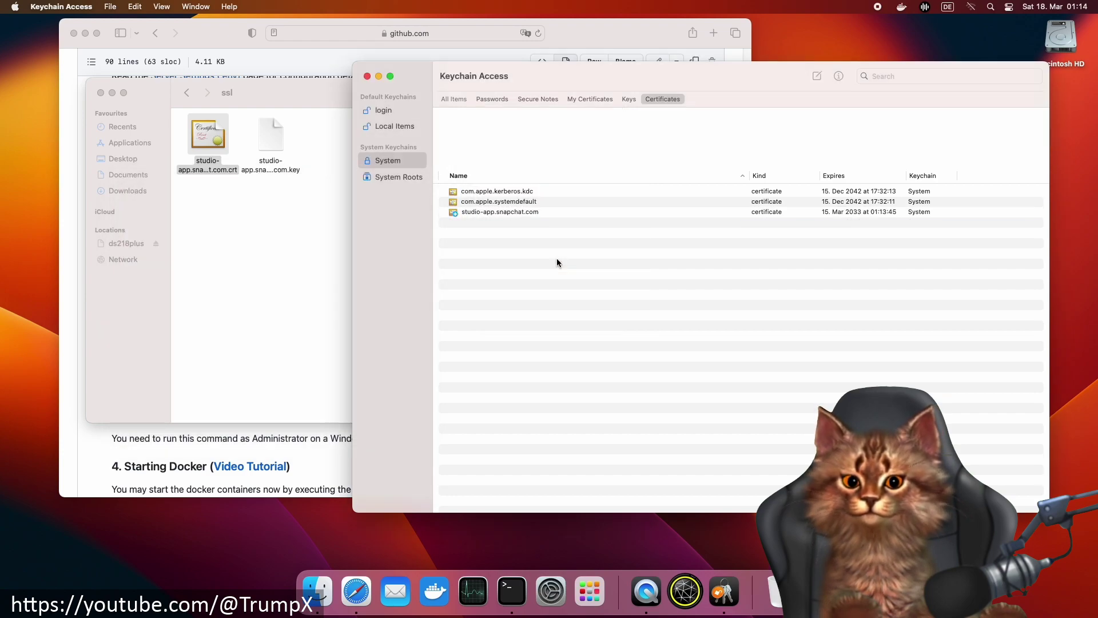
pyautogui.click(368, 76)
pyautogui.click(253, 178)
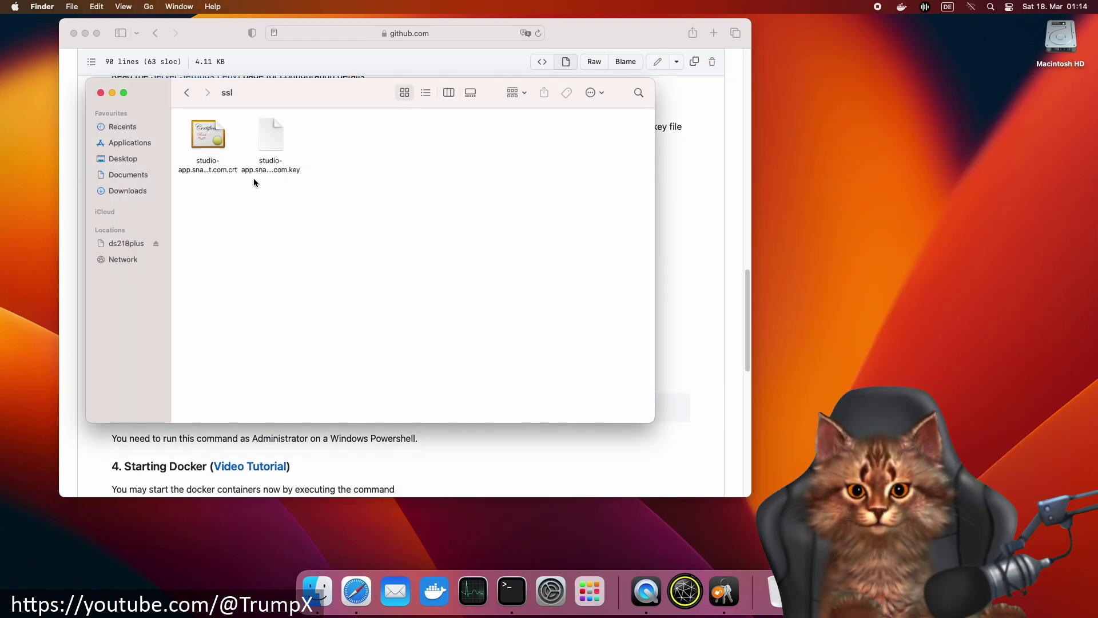
pyautogui.click(103, 91)
# - Paste 'docker compose up' from the README into the Terminal prompt
pyautogui.click(690, 272)
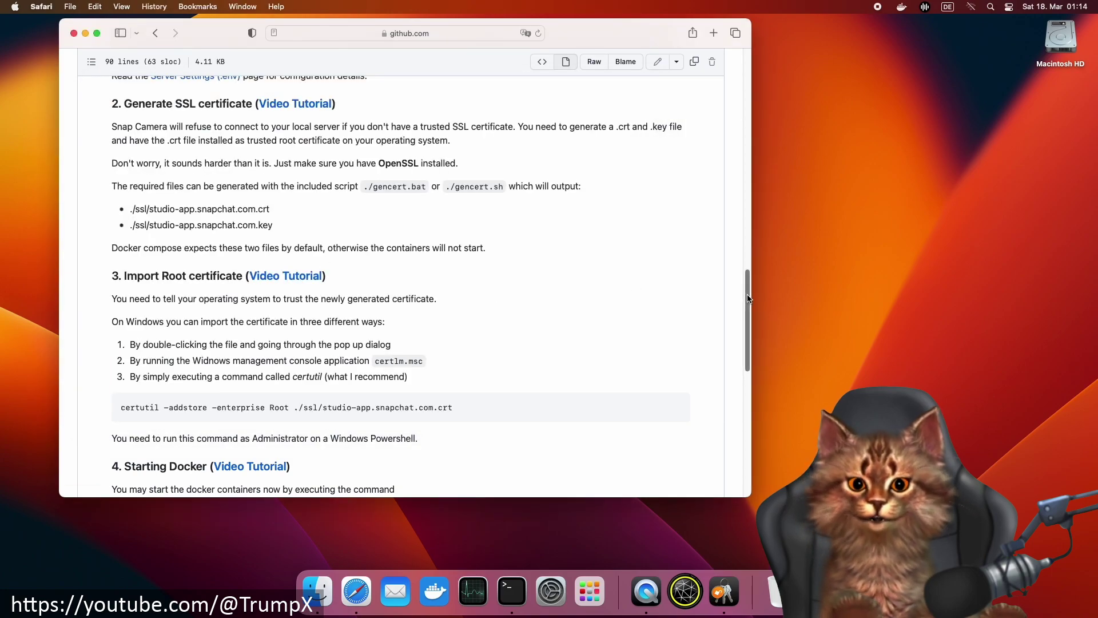
pyautogui.scroll(-5, 748, 297)
pyautogui.scroll(-2, 748, 298)
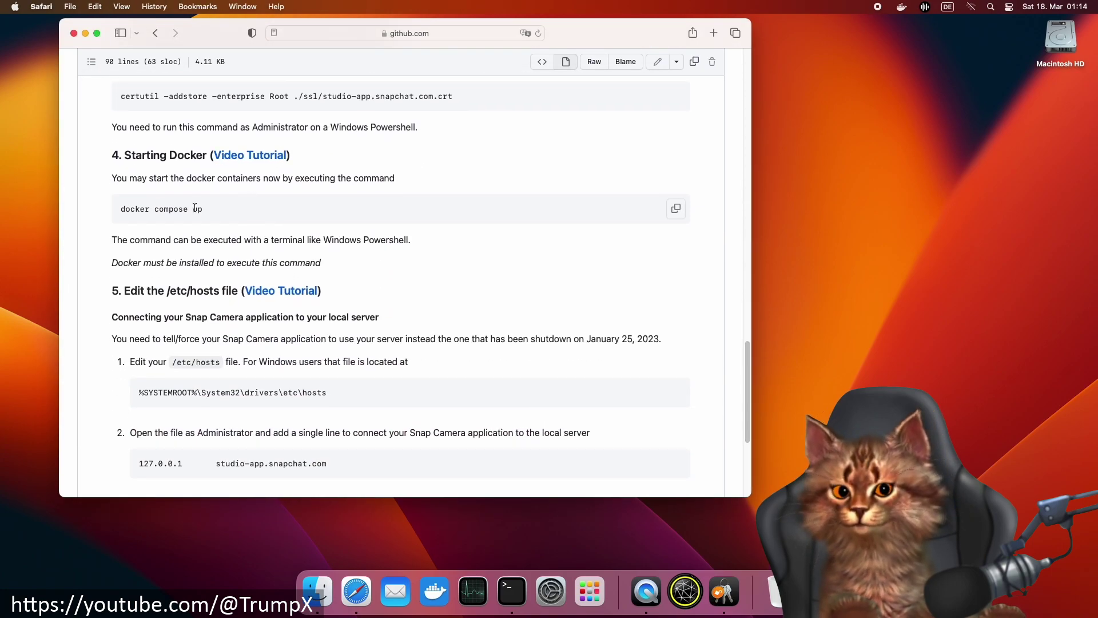
pyautogui.click(676, 209)
pyautogui.click(521, 587)
pyautogui.rightClick(617, 378)
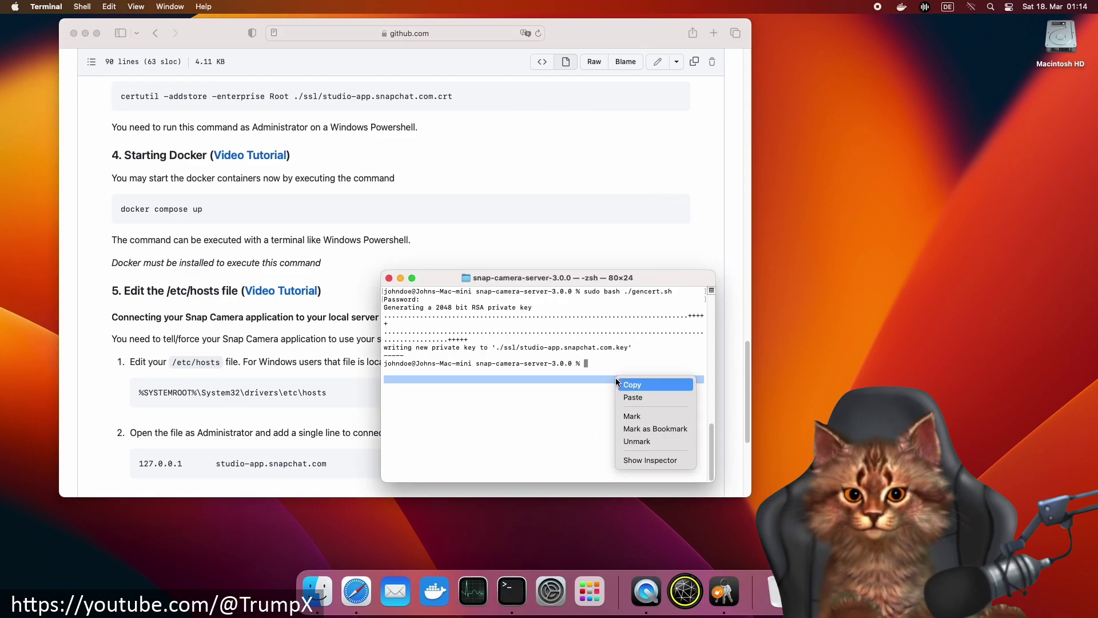
pyautogui.click(630, 398)
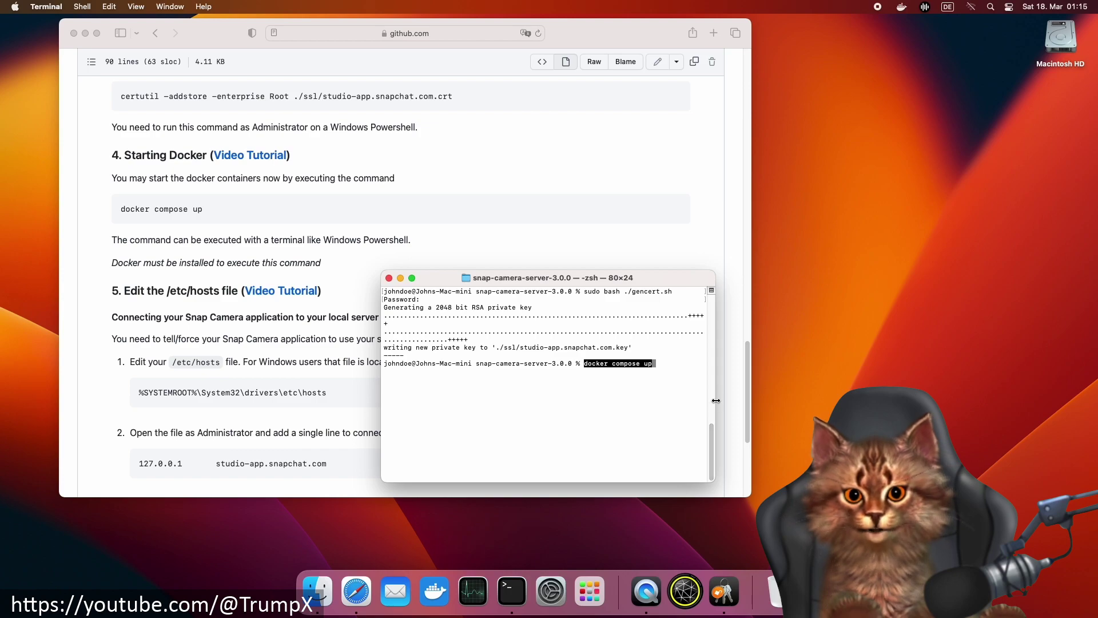
pyautogui.moveTo(712, 401); pyautogui.dragTo(878, 395)
pyautogui.moveTo(793, 281); pyautogui.dragTo(707, 94)
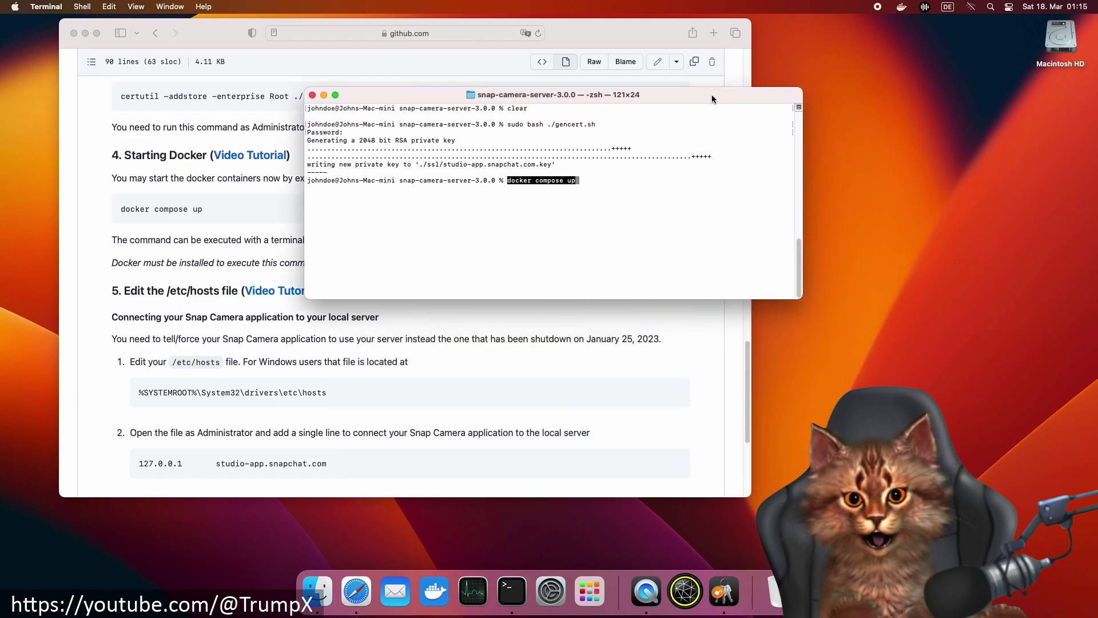
# - Run it, see the 'no matching manifest for linux/arm64/v8' error, and bring the guide forward
pyautogui.press('Return')
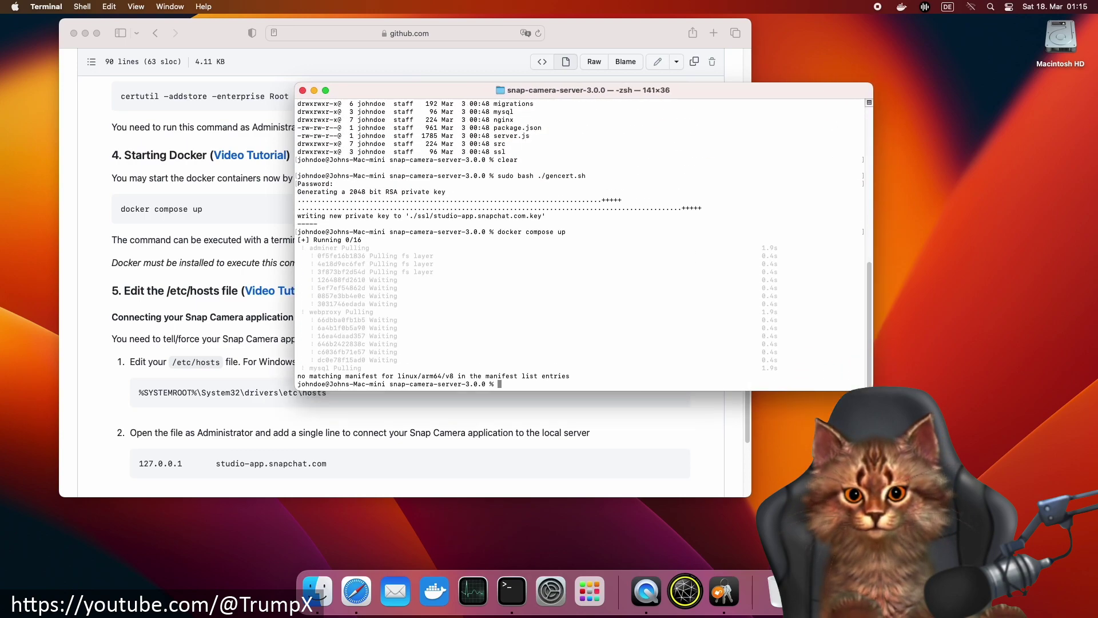
pyautogui.moveTo(794, 295); pyautogui.dragTo(899, 437)
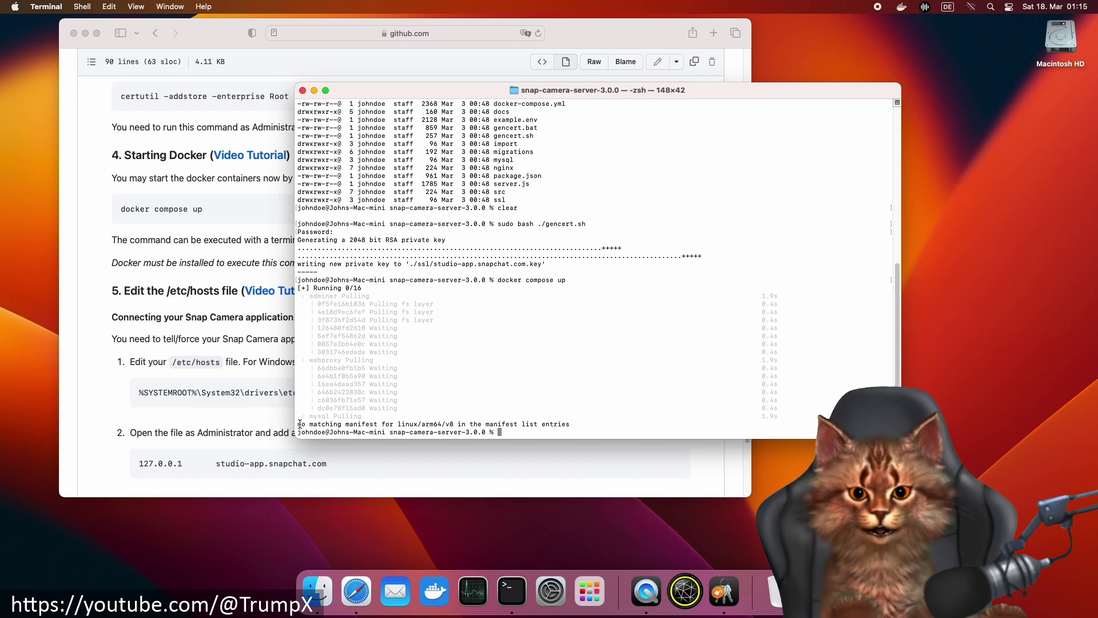
pyautogui.moveTo(298, 425); pyautogui.dragTo(569, 424)
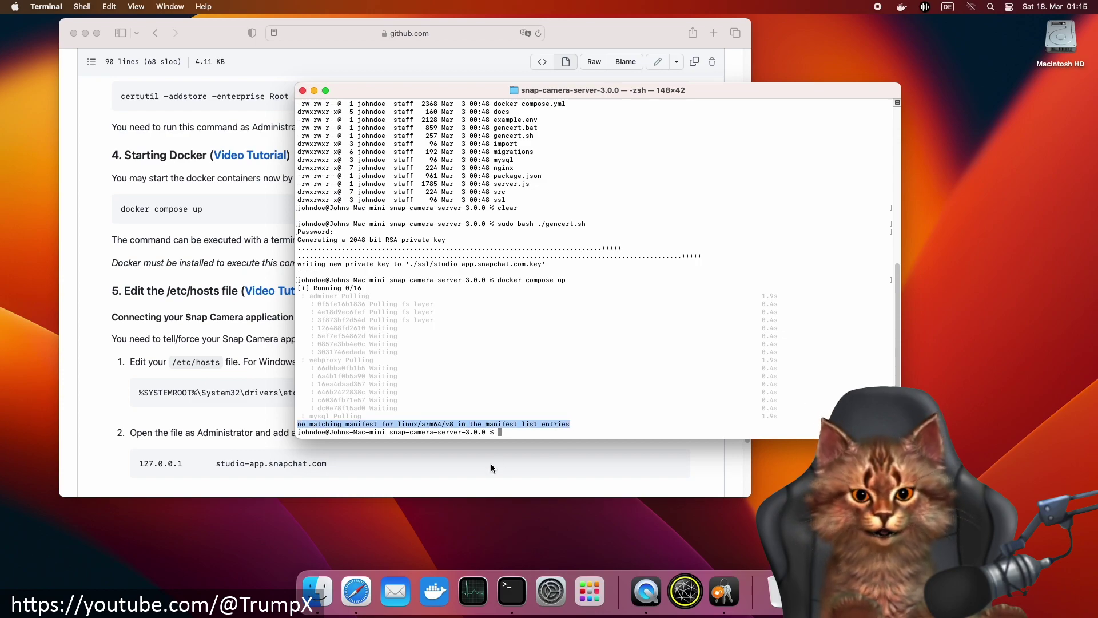
pyautogui.click(525, 455)
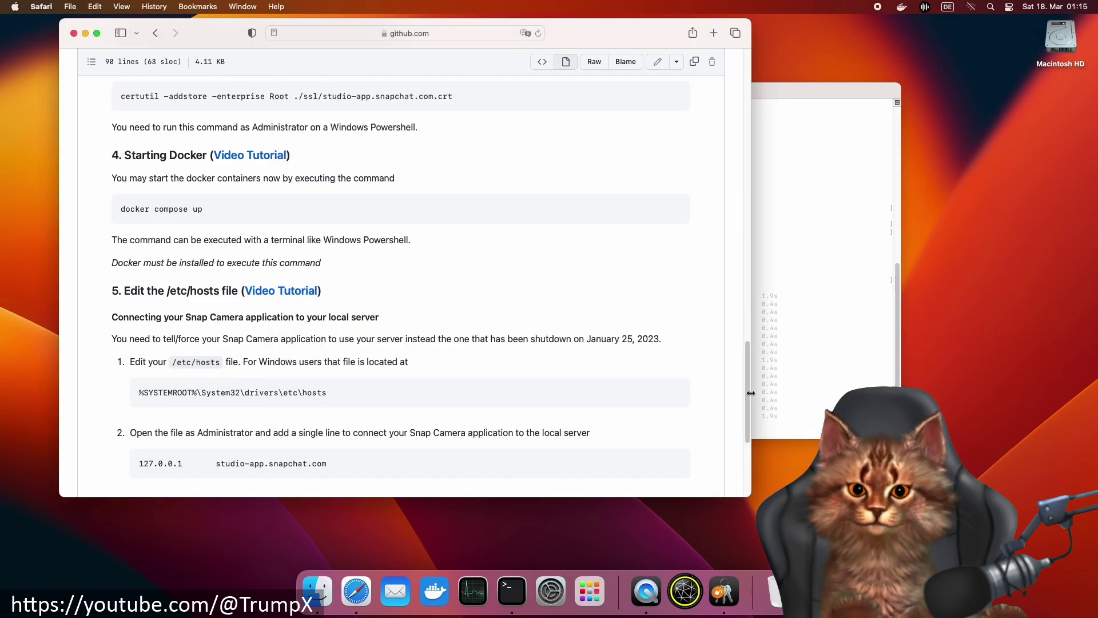
pyautogui.moveTo(748, 391); pyautogui.dragTo(745, 87)
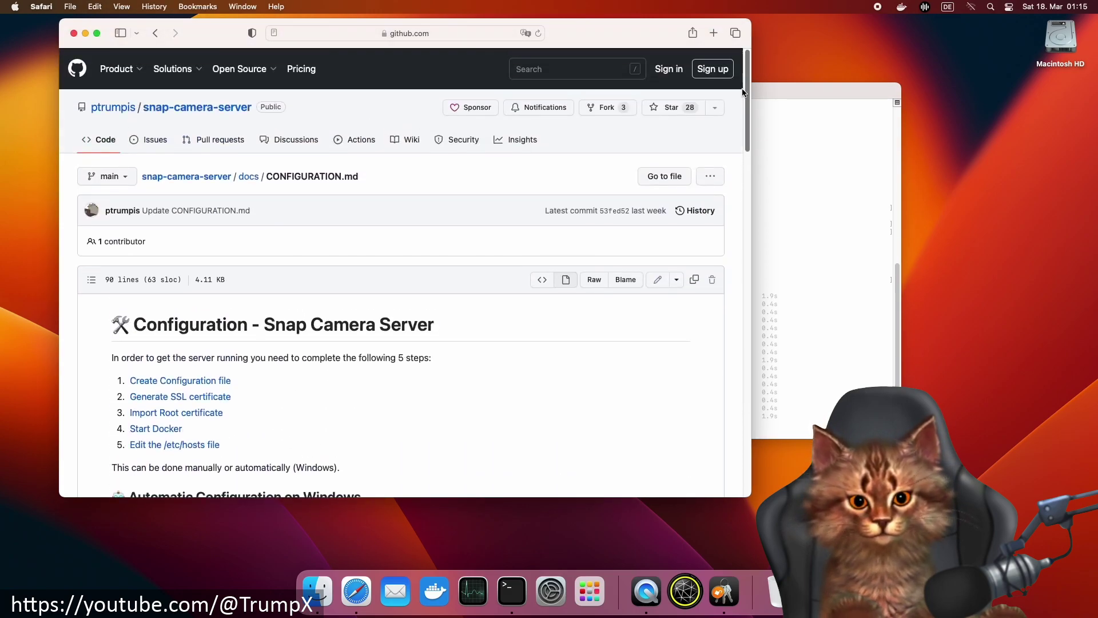
# - From the repository Wiki, reach the 'Docker on Apple M1 (ARM64)' page in a new tab
pyautogui.rightClick(410, 141)
pyautogui.click(446, 150)
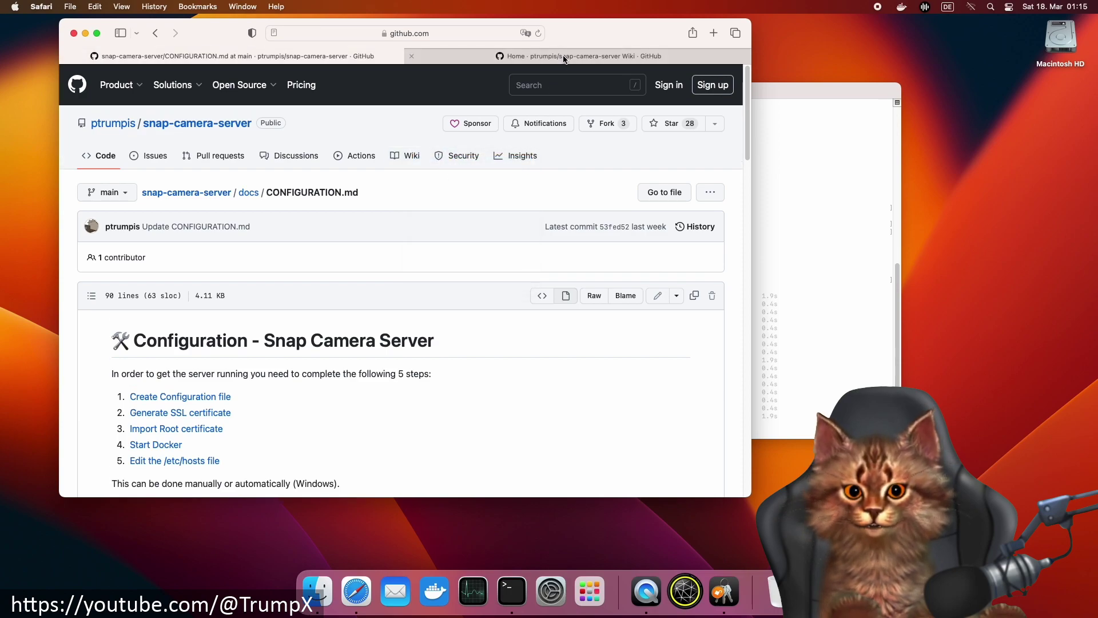
pyautogui.click(563, 54)
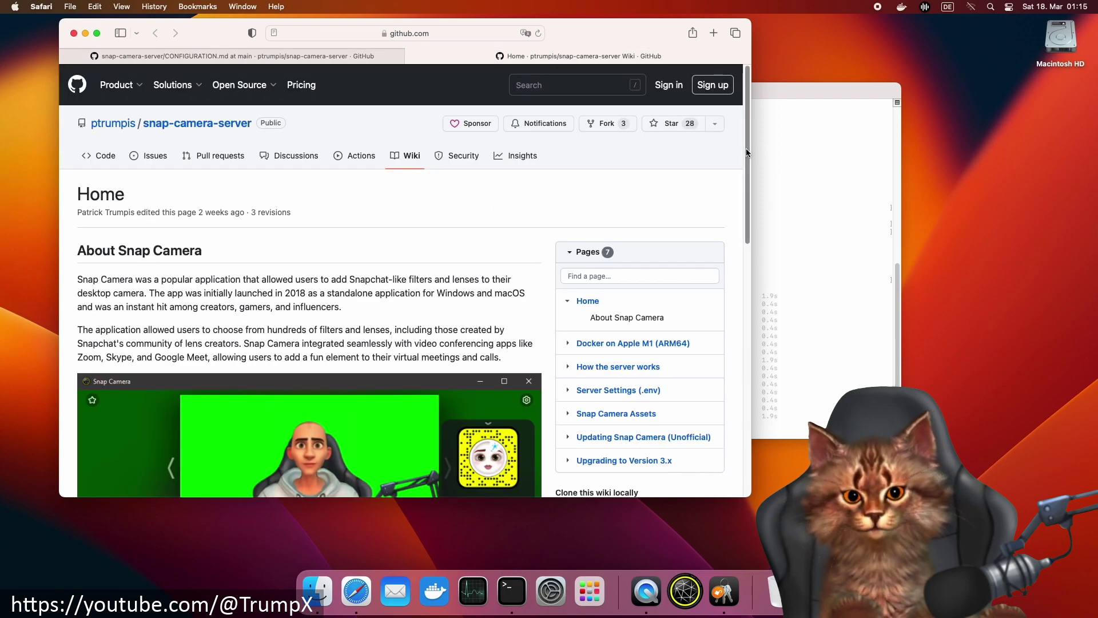
pyautogui.moveTo(746, 151); pyautogui.dragTo(749, 193)
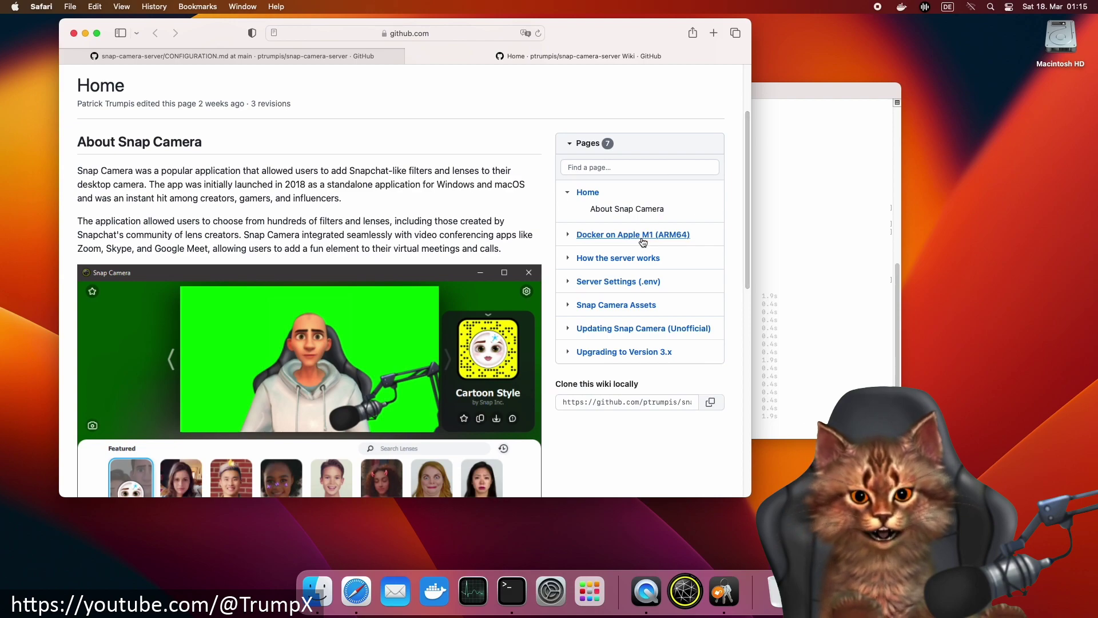
pyautogui.click(640, 236)
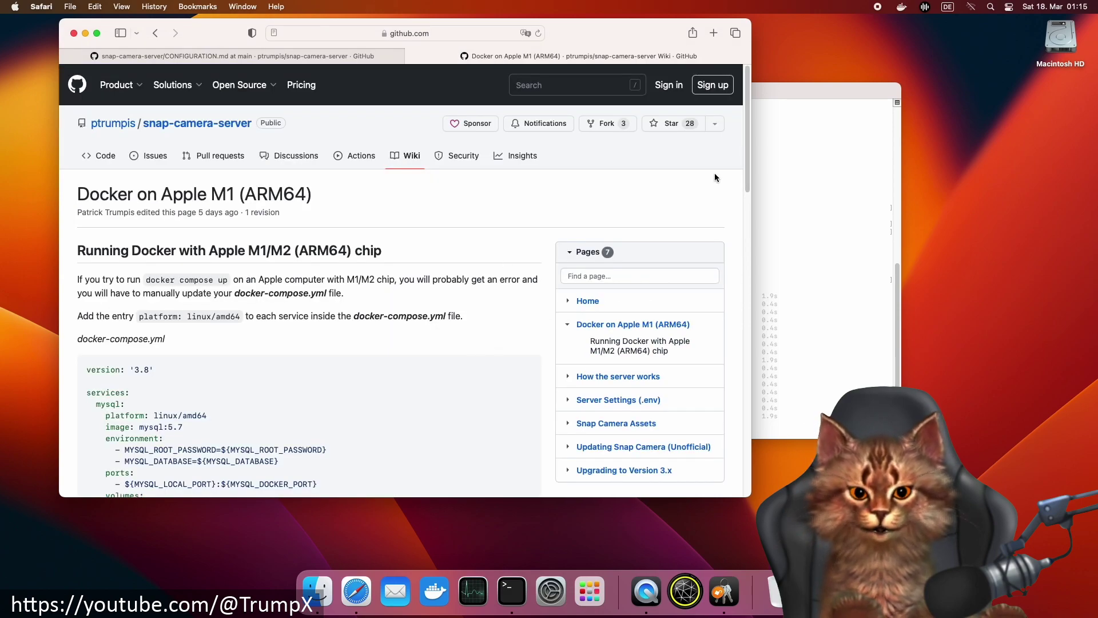
pyautogui.moveTo(745, 172)
pyautogui.mouseDown()
pyautogui.moveTo(747, 239)
pyautogui.moveTo(747, 198)
pyautogui.mouseUp()
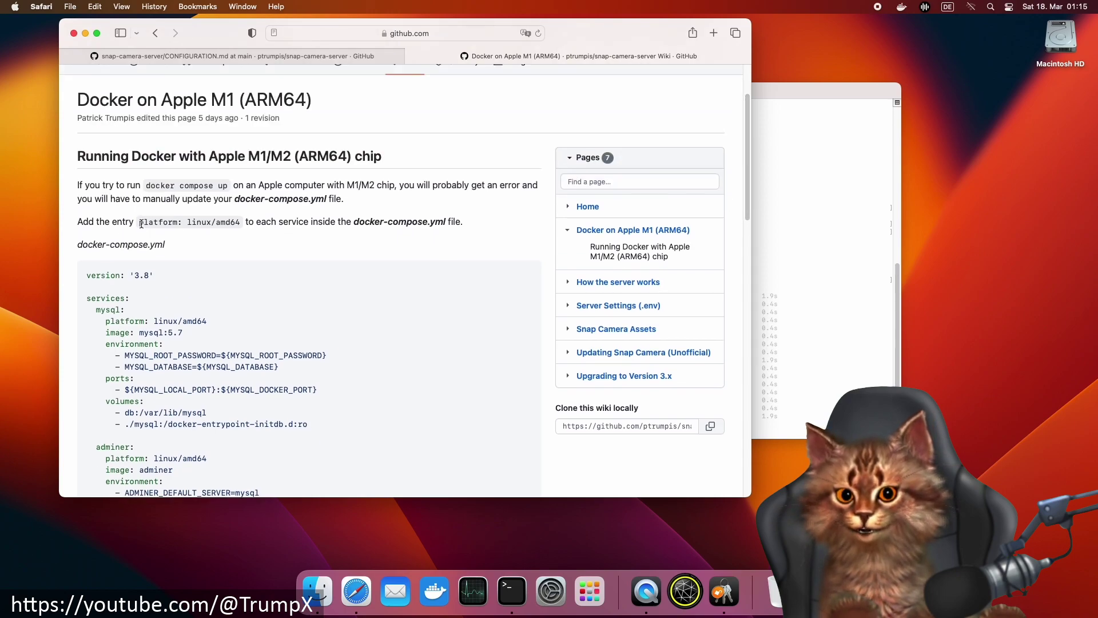
# - Select and copy its docker-compose.yml example with the platform: linux/amd64 entries
pyautogui.moveTo(140, 222); pyautogui.dragTo(241, 221)
pyautogui.click(238, 242)
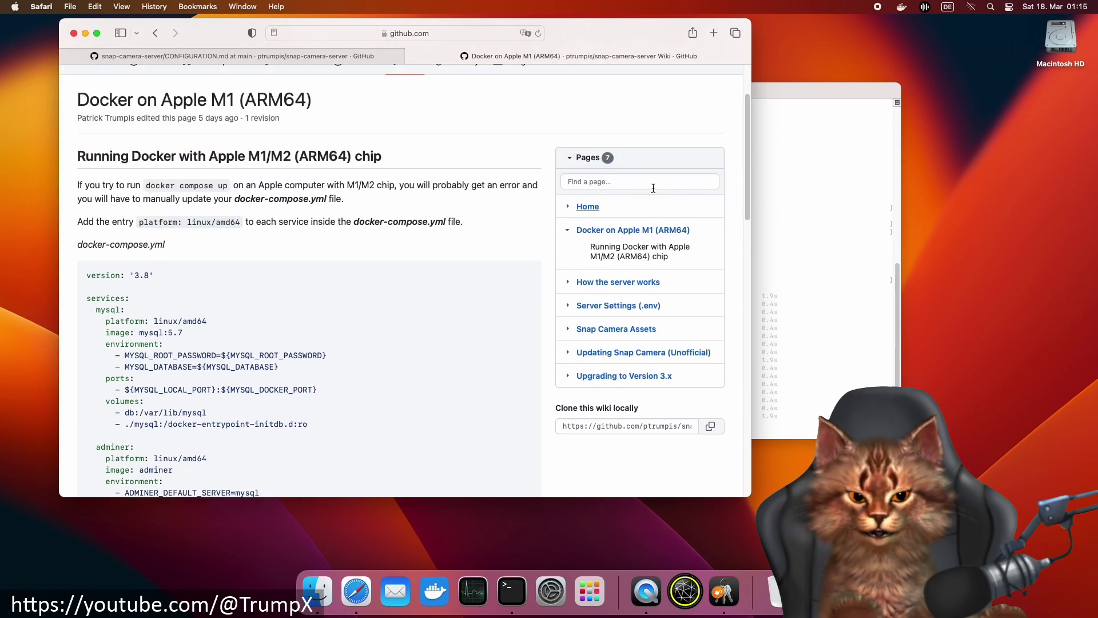
pyautogui.moveTo(748, 180); pyautogui.dragTo(746, 403)
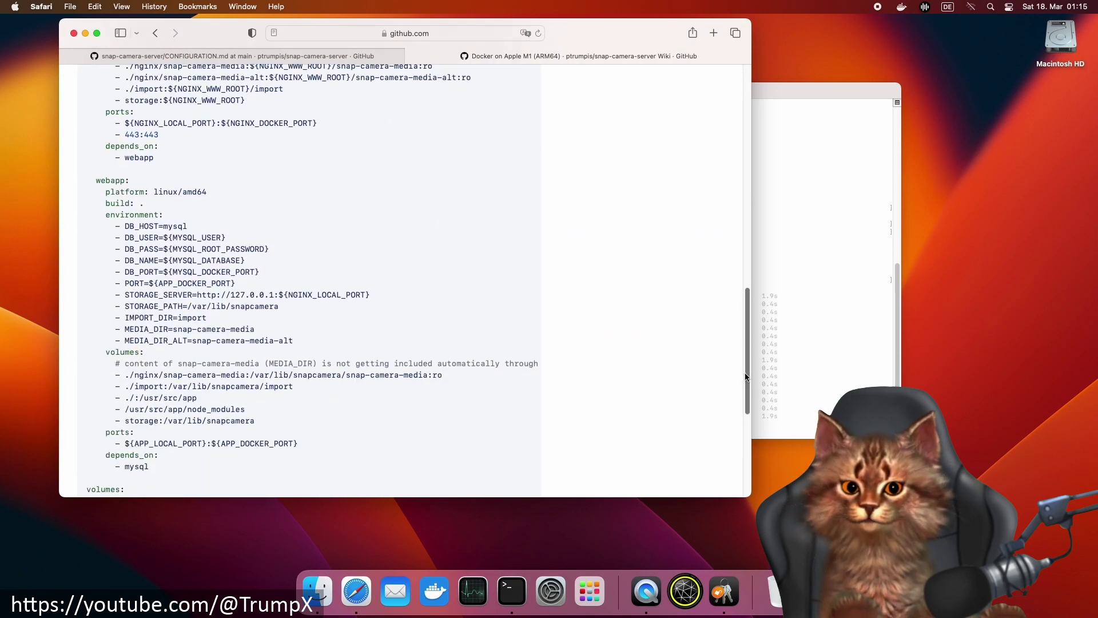
pyautogui.moveTo(225, 444)
pyautogui.mouseDown()
pyautogui.moveTo(173, 13)
pyautogui.moveTo(106, 31)
pyautogui.moveTo(126, 224)
pyautogui.mouseUp()
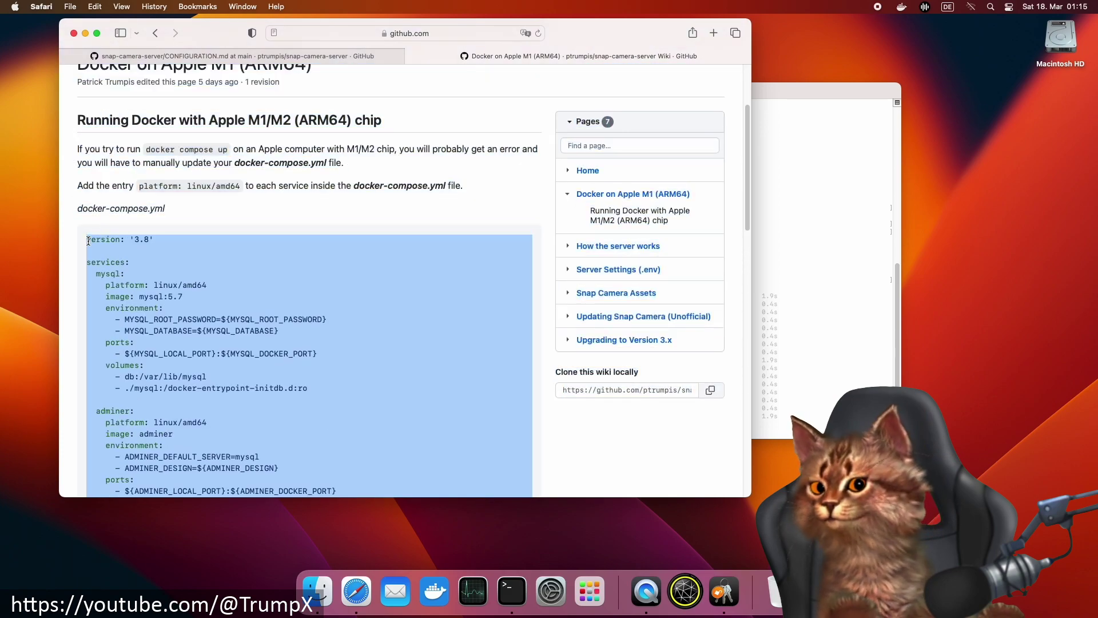
pyautogui.rightClick(127, 237)
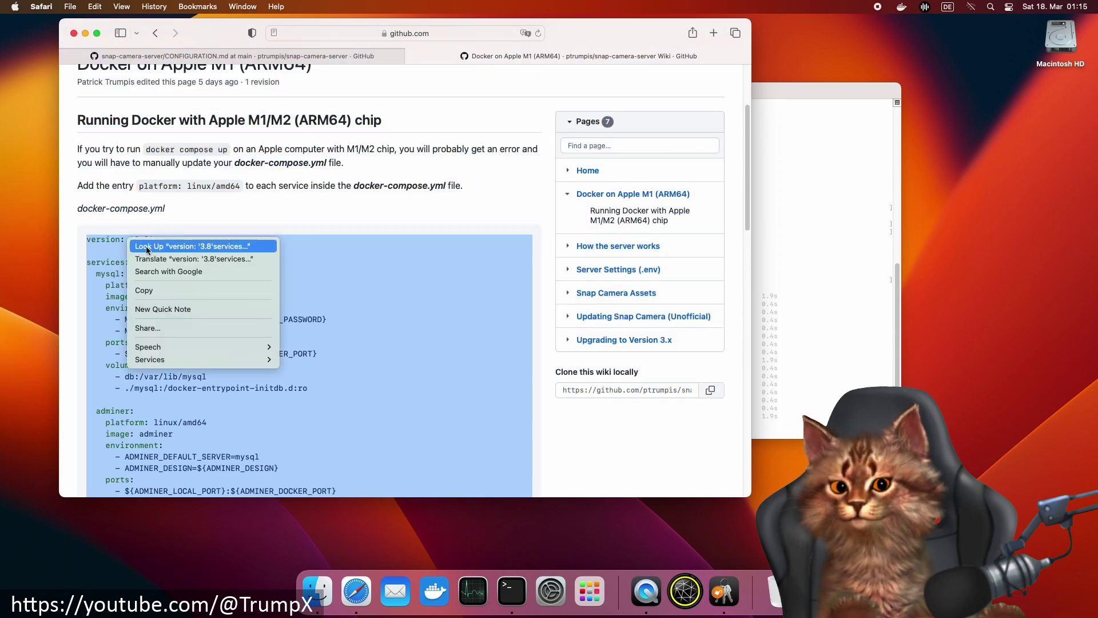
pyautogui.click(148, 293)
# - Open docker-compose.yml from /Applications/snap-camera-server-3.0.0 in TextEdit via Finder
pyautogui.click(805, 294)
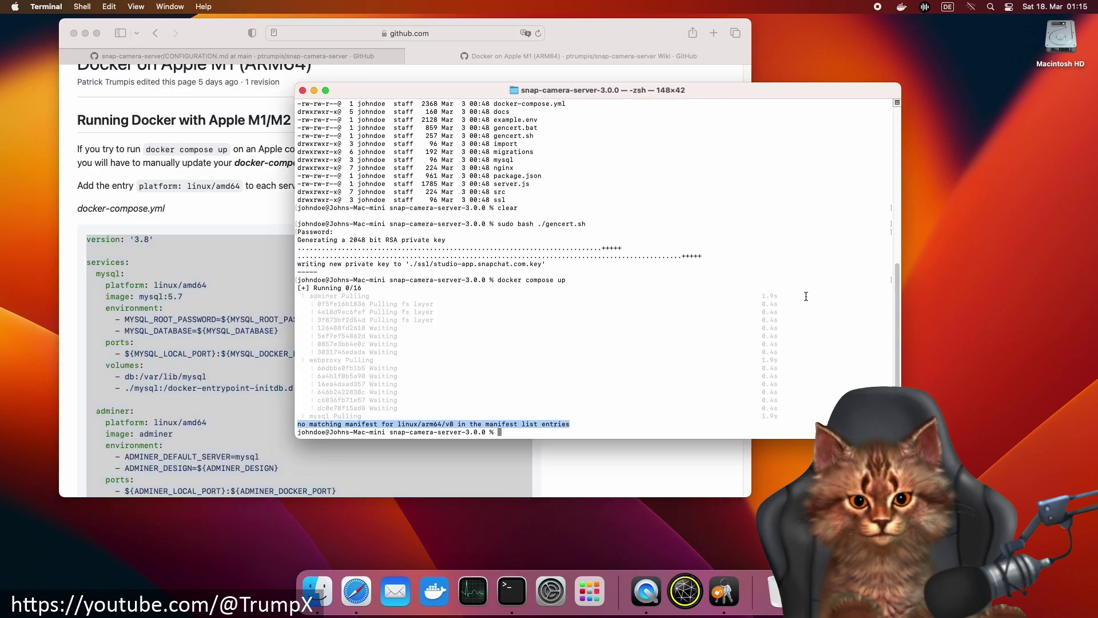
pyautogui.click(316, 591)
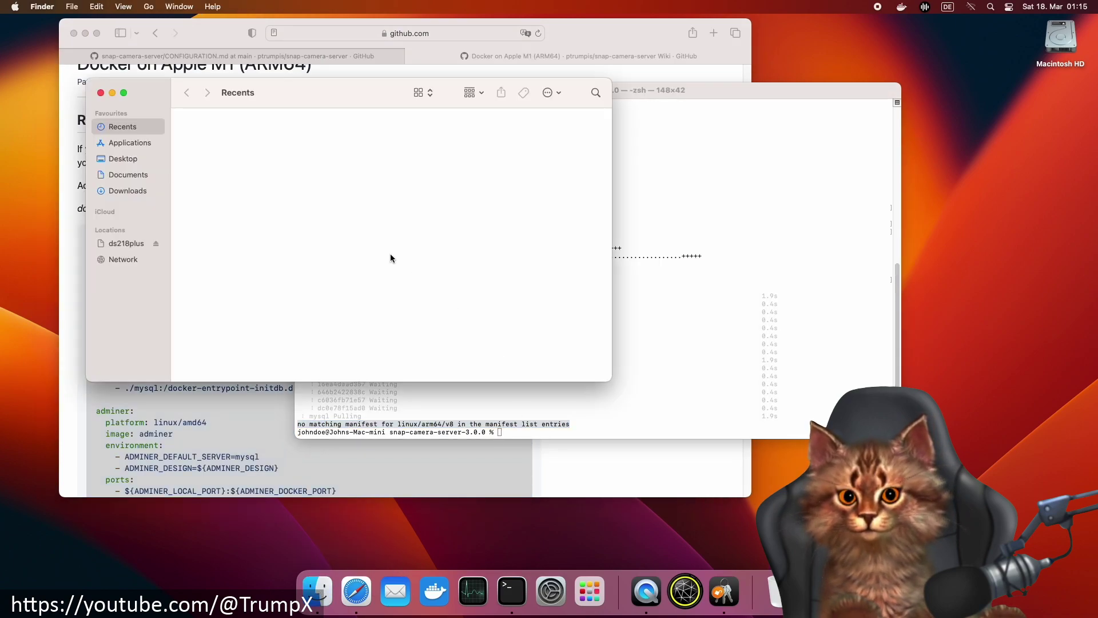
pyautogui.click(134, 143)
pyautogui.scroll(-3, 457, 257)
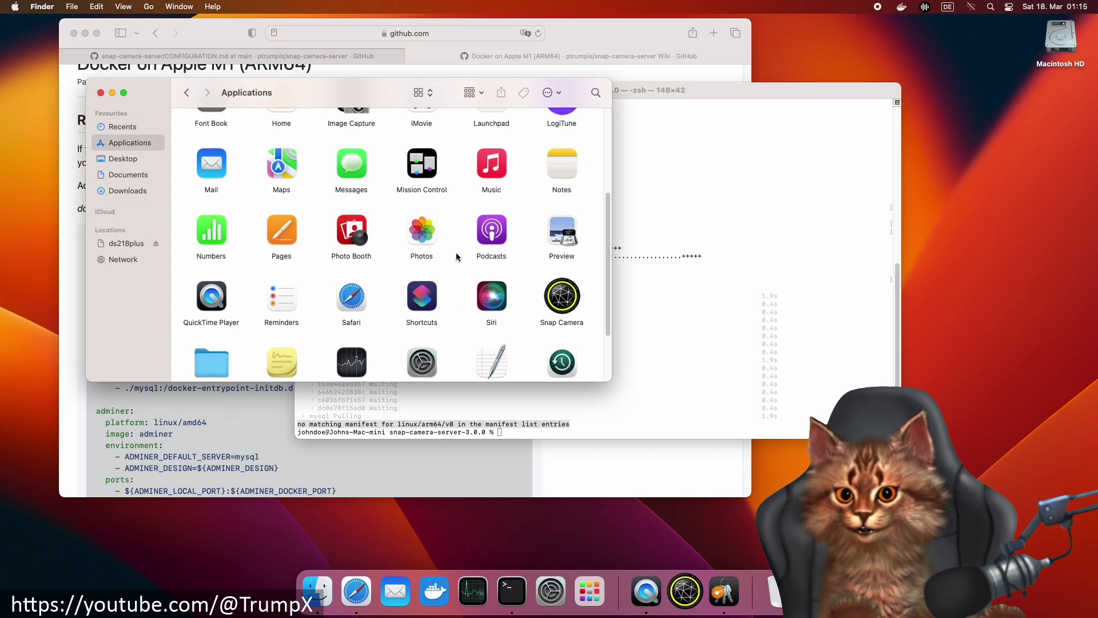
pyautogui.moveTo(612, 292); pyautogui.dragTo(610, 347)
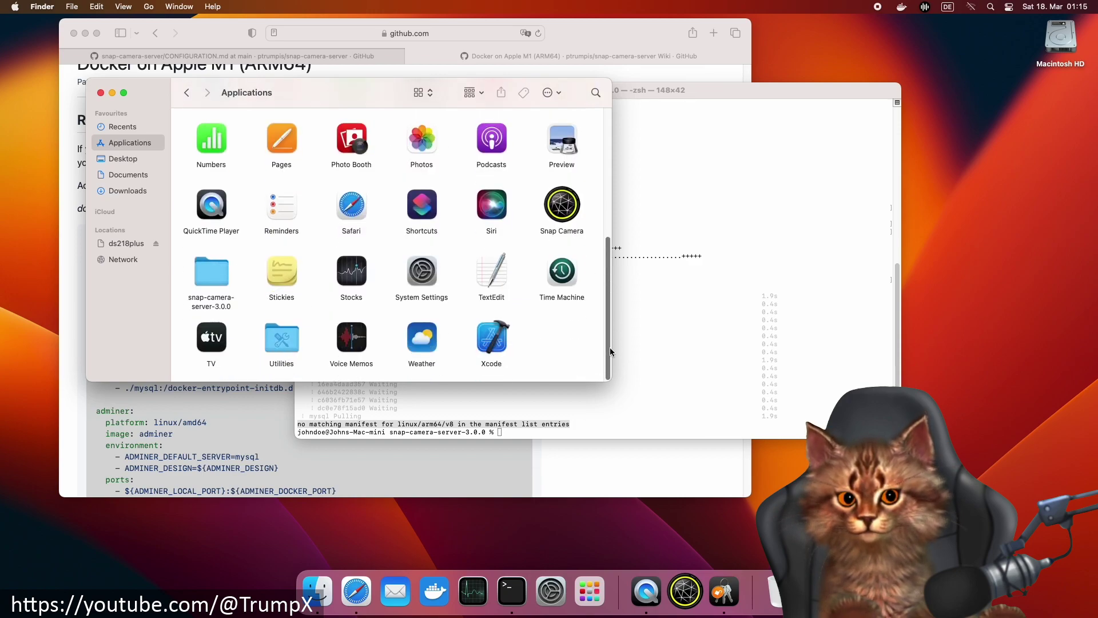
pyautogui.doubleClick(206, 283)
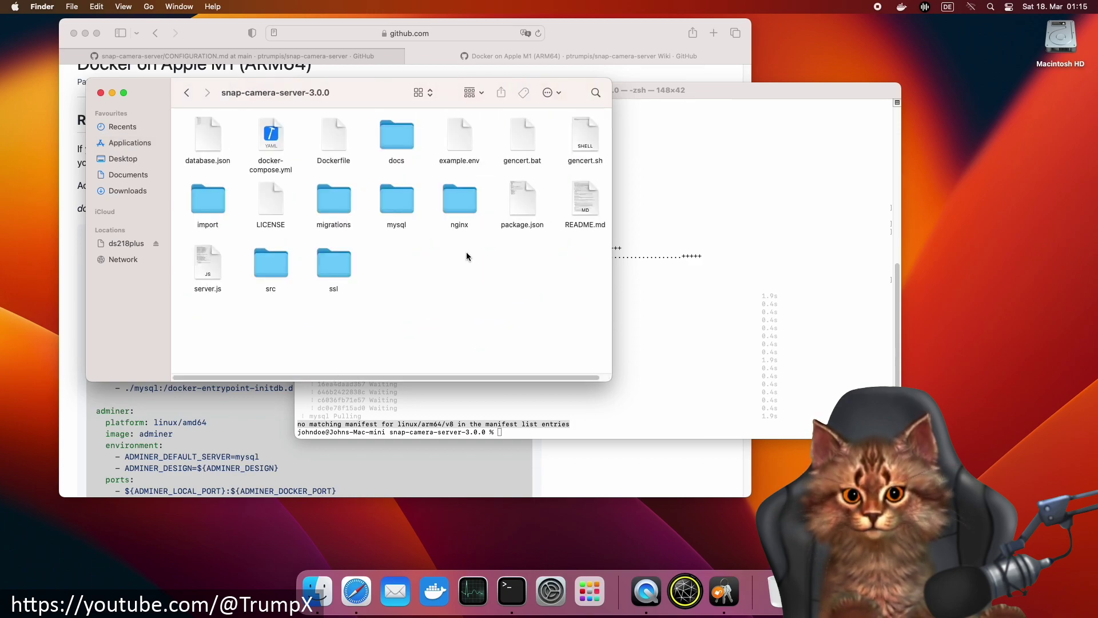
pyautogui.click(271, 137)
pyautogui.rightClick(272, 137)
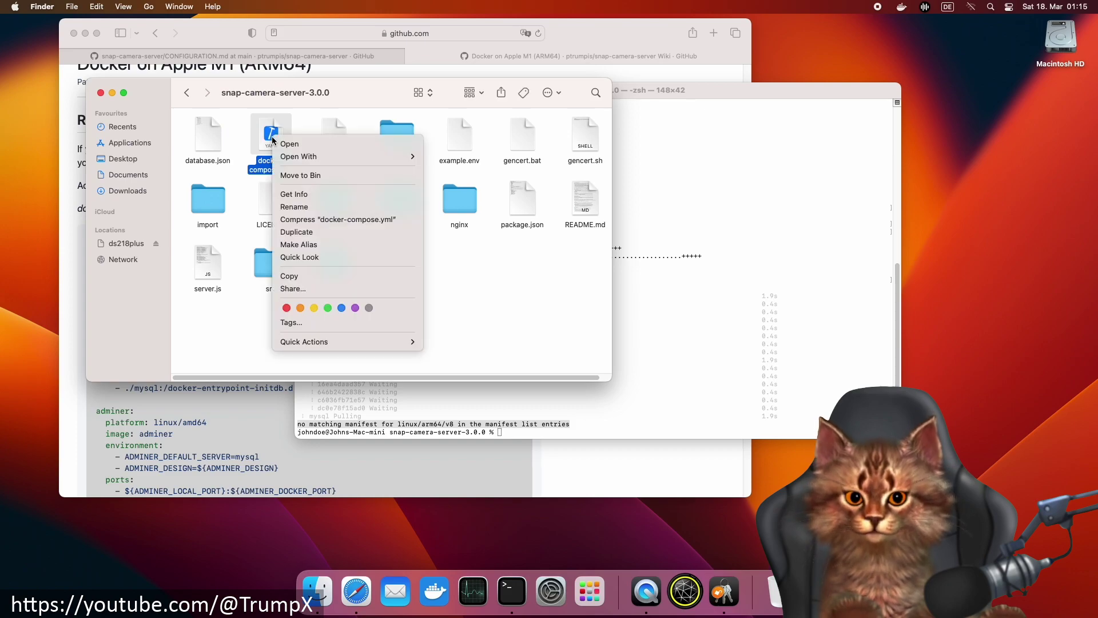
pyautogui.moveTo(298, 156)
pyautogui.click(477, 188)
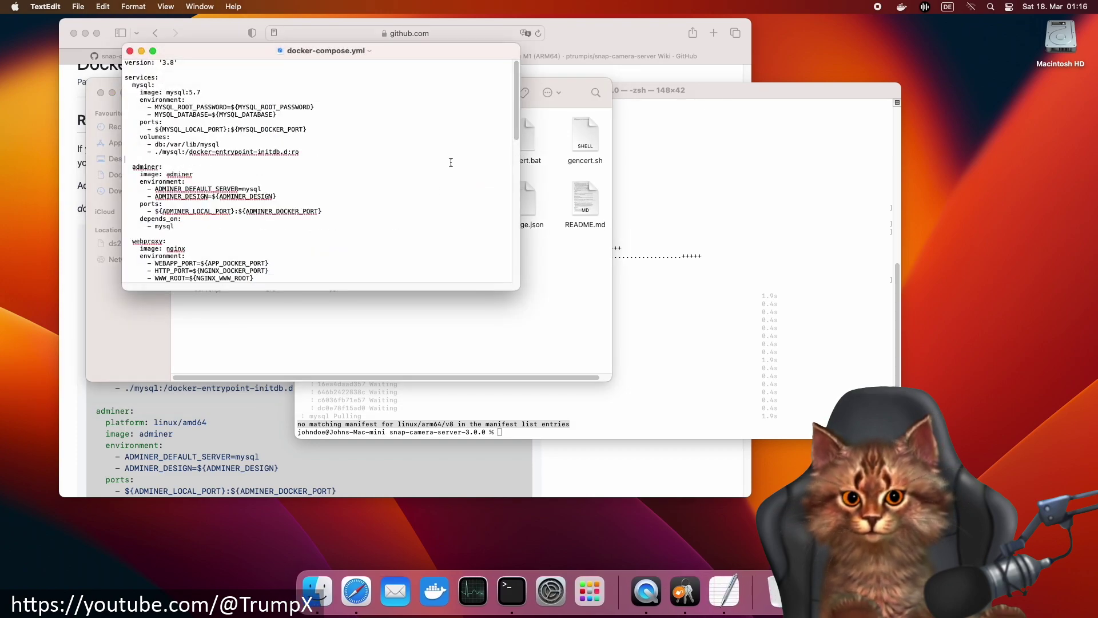
# - Replace the whole compose file with the copied ARM64 version carrying platform: linux/amd64
pyautogui.click(451, 162)
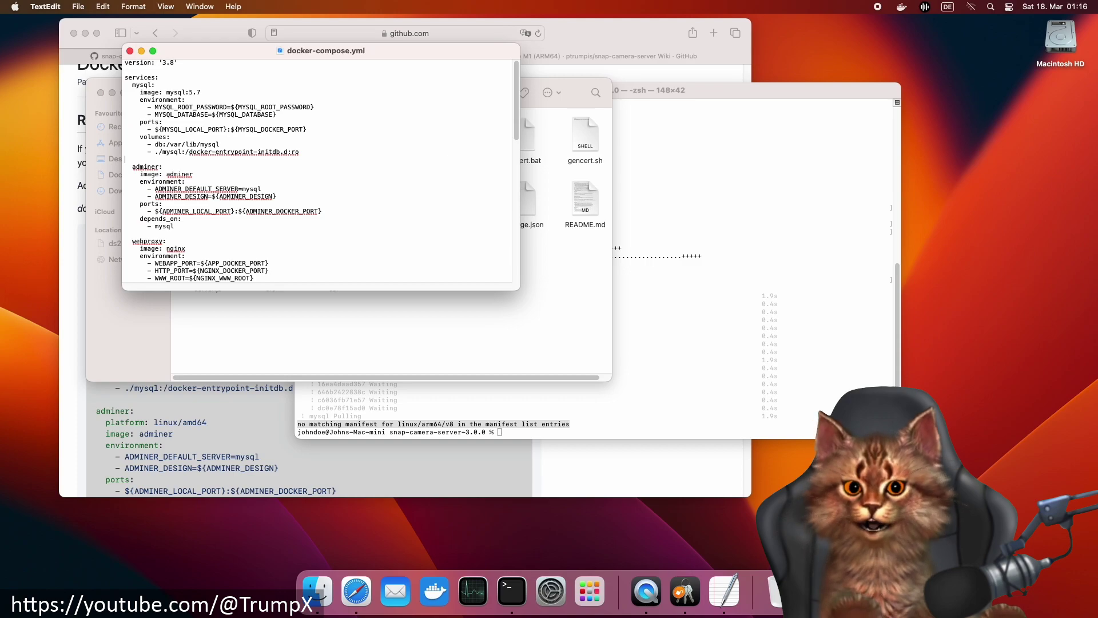
pyautogui.click(101, 9)
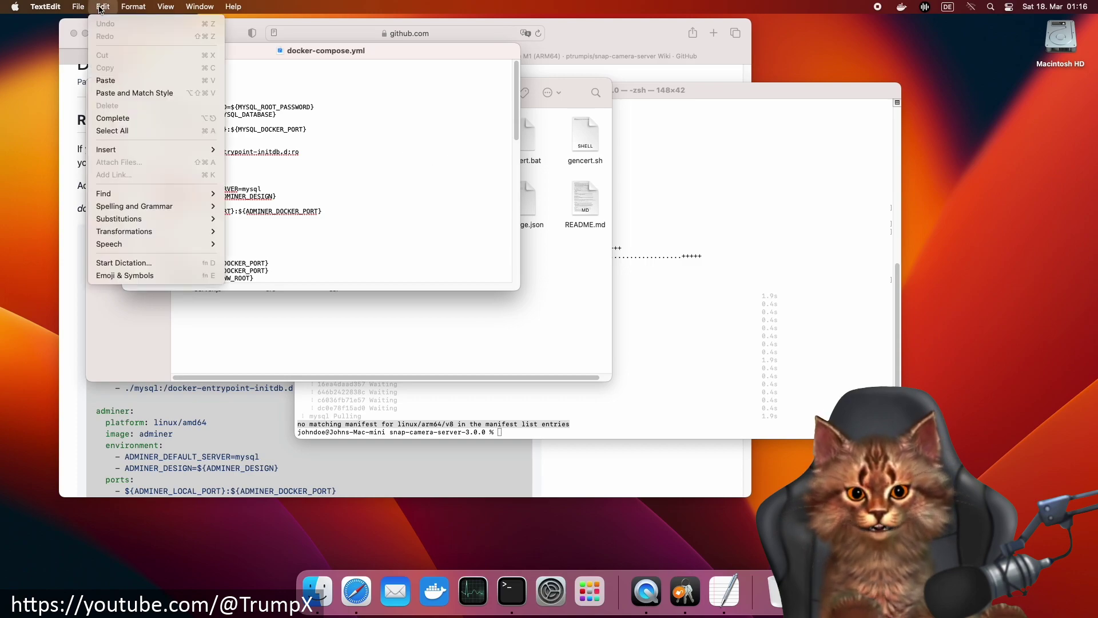
pyautogui.click(128, 131)
pyautogui.click(102, 8)
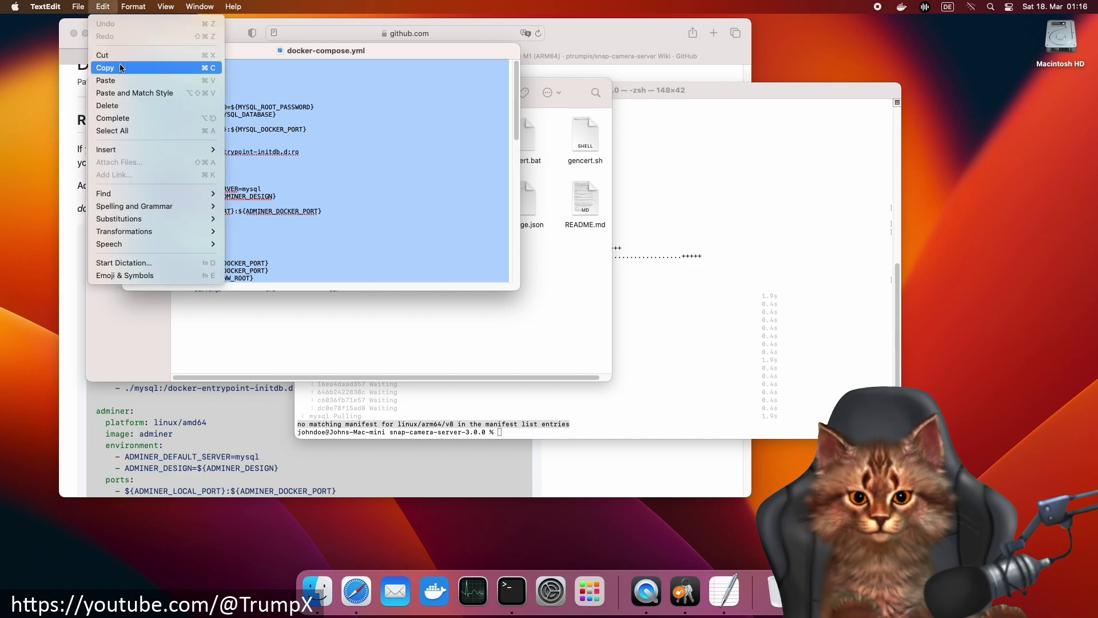
pyautogui.click(107, 81)
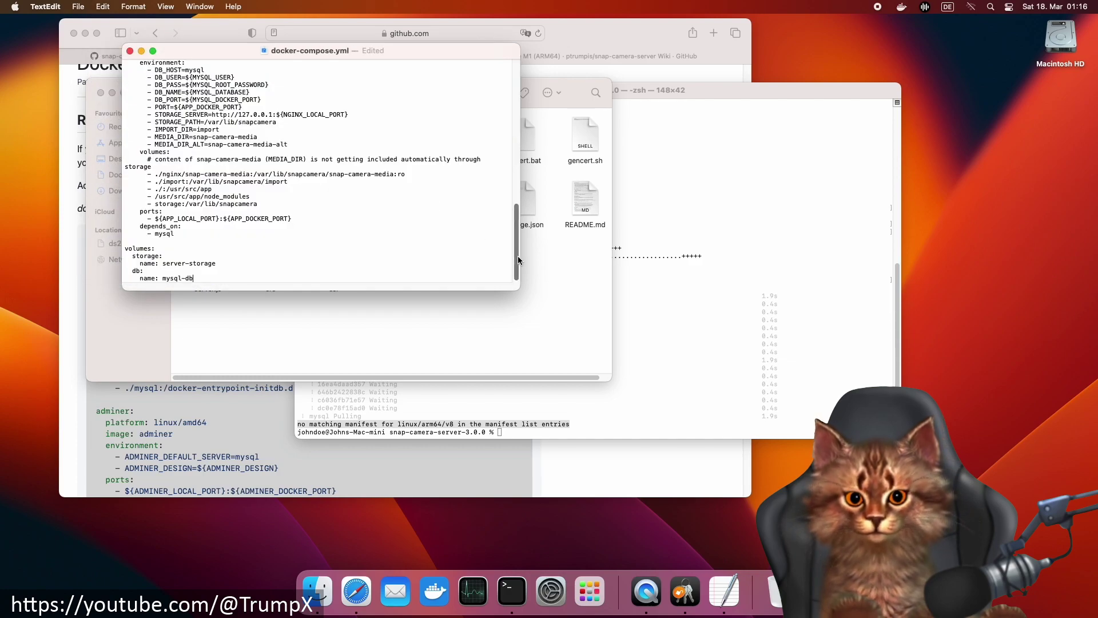
pyautogui.moveTo(517, 256); pyautogui.dragTo(515, 106)
pyautogui.moveTo(220, 92); pyautogui.dragTo(139, 92)
pyautogui.click(292, 99)
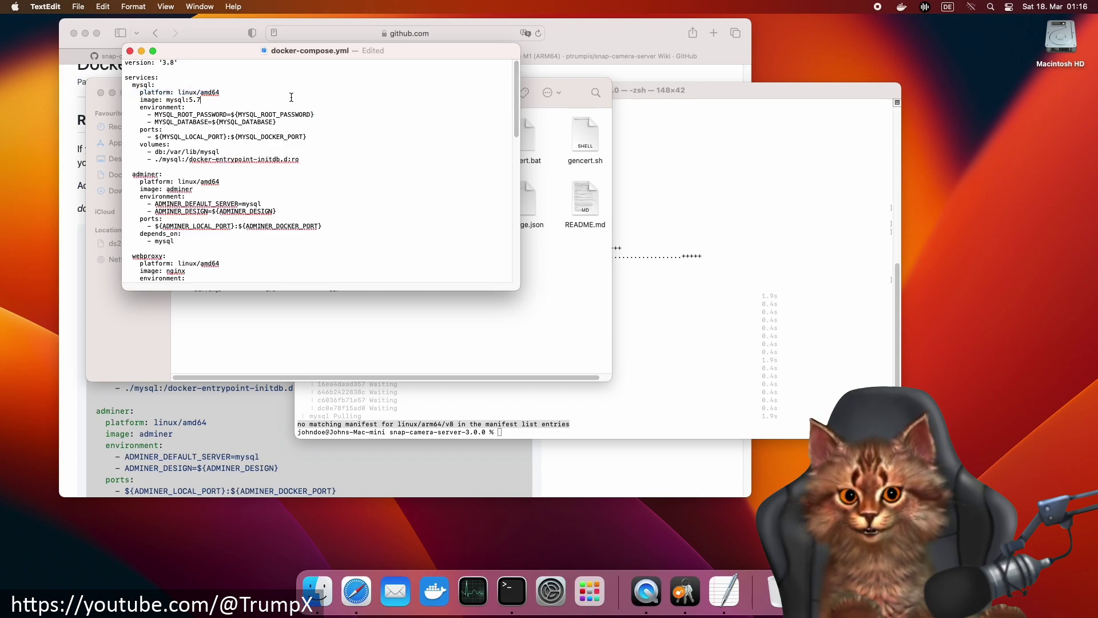
# - Save the edited docker-compose.yml and close the TextEdit window
pyautogui.click(76, 8)
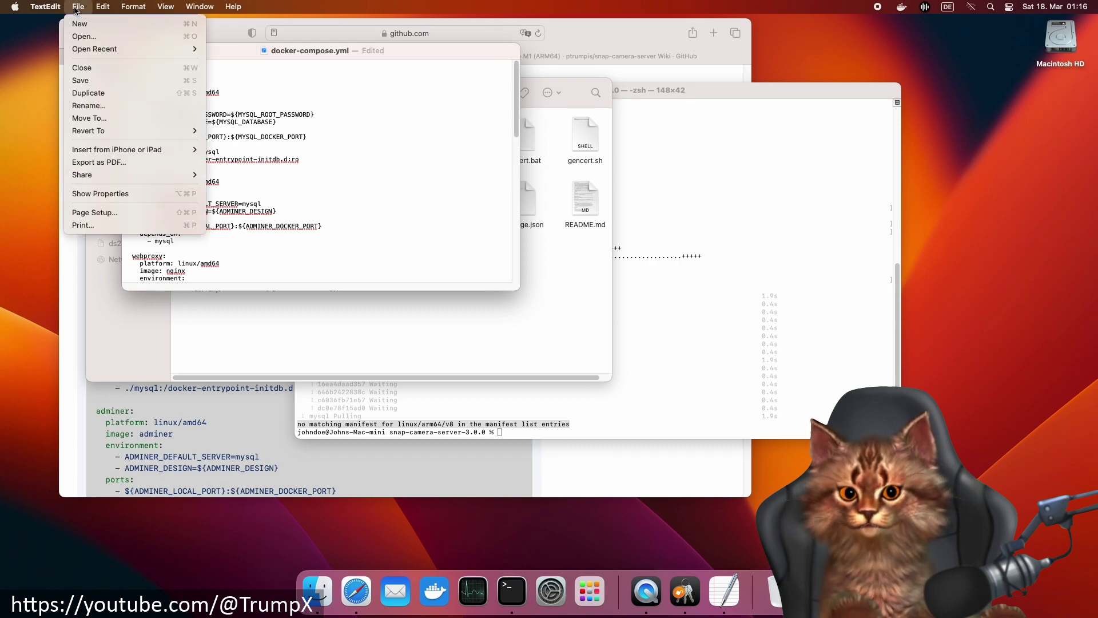
pyautogui.click(102, 80)
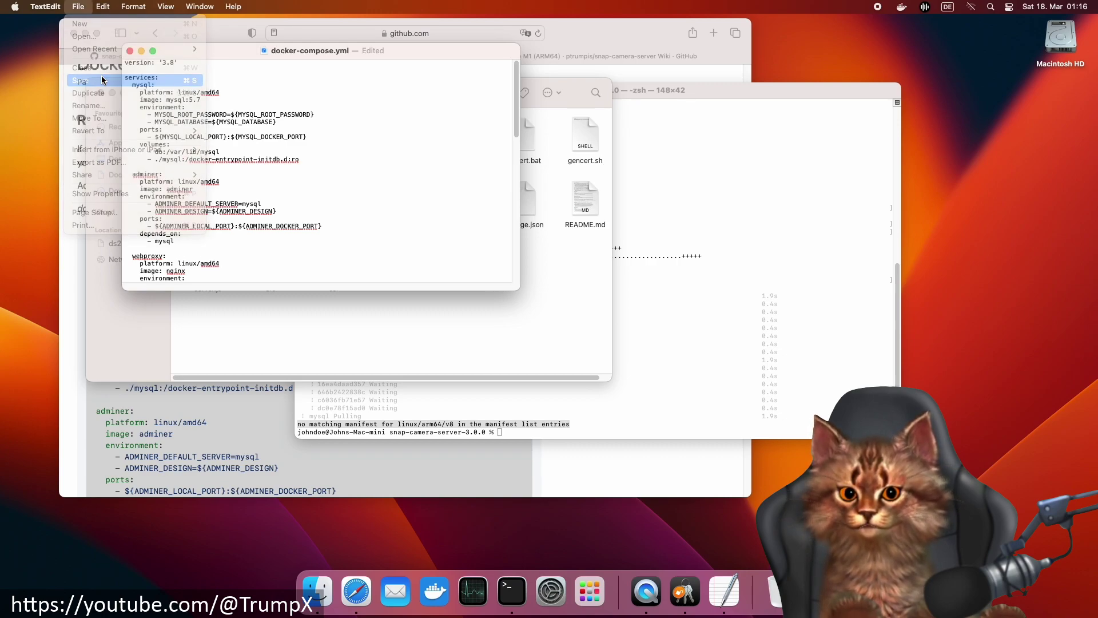
pyautogui.click(130, 52)
# - Clear Terminal and run docker compose up to pull images and build the app
pyautogui.click(697, 329)
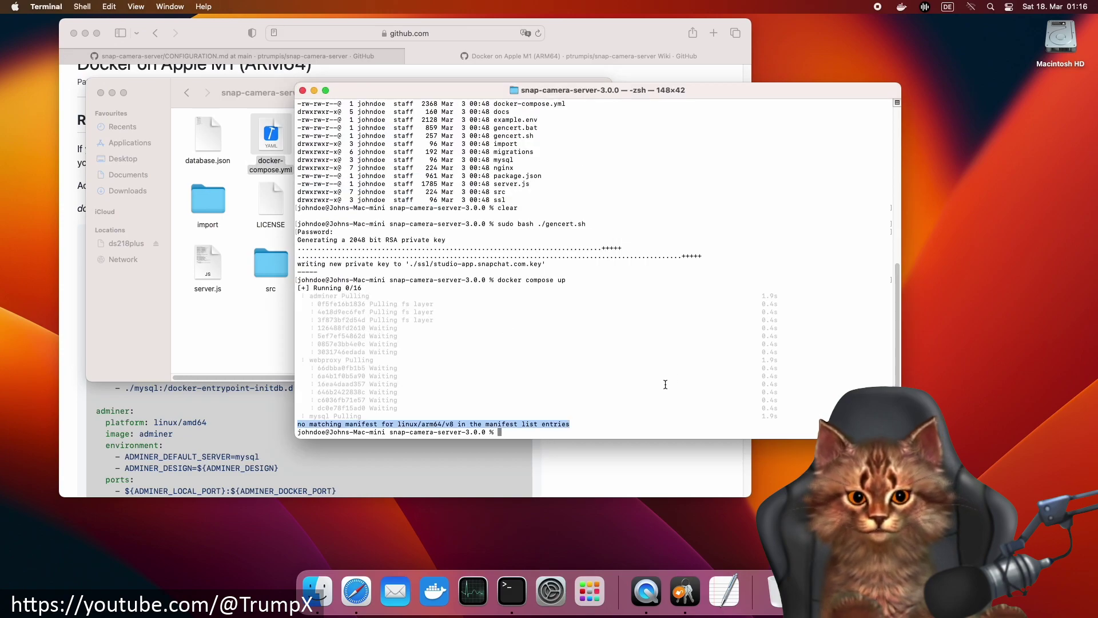
pyautogui.write('clear')
pyautogui.press('Return')
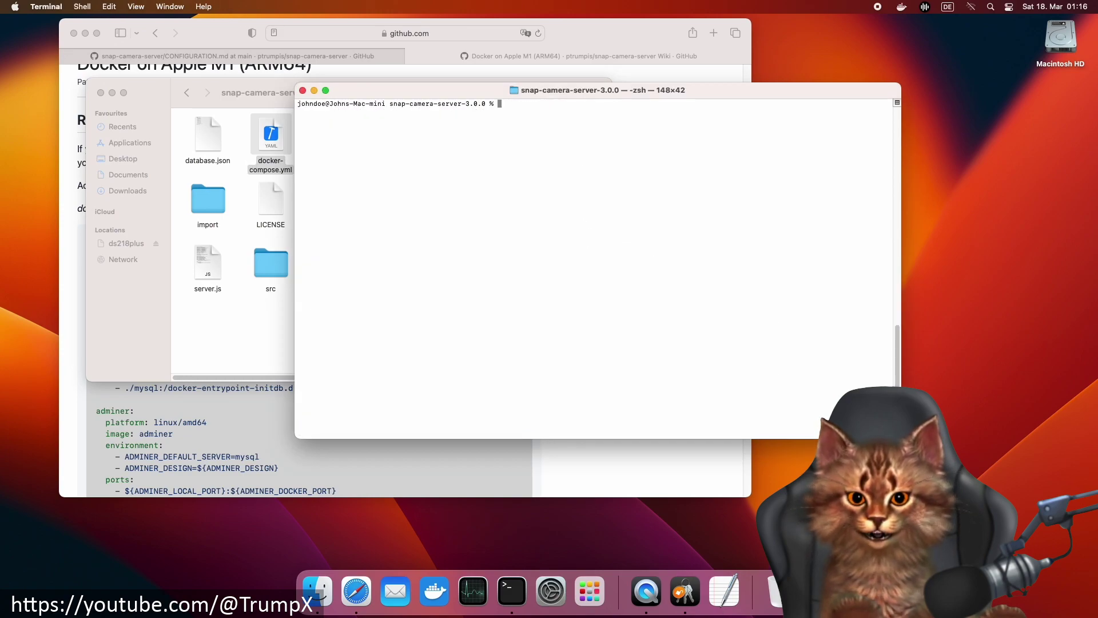
pyautogui.write('docker compose up')
pyautogui.press('Return')
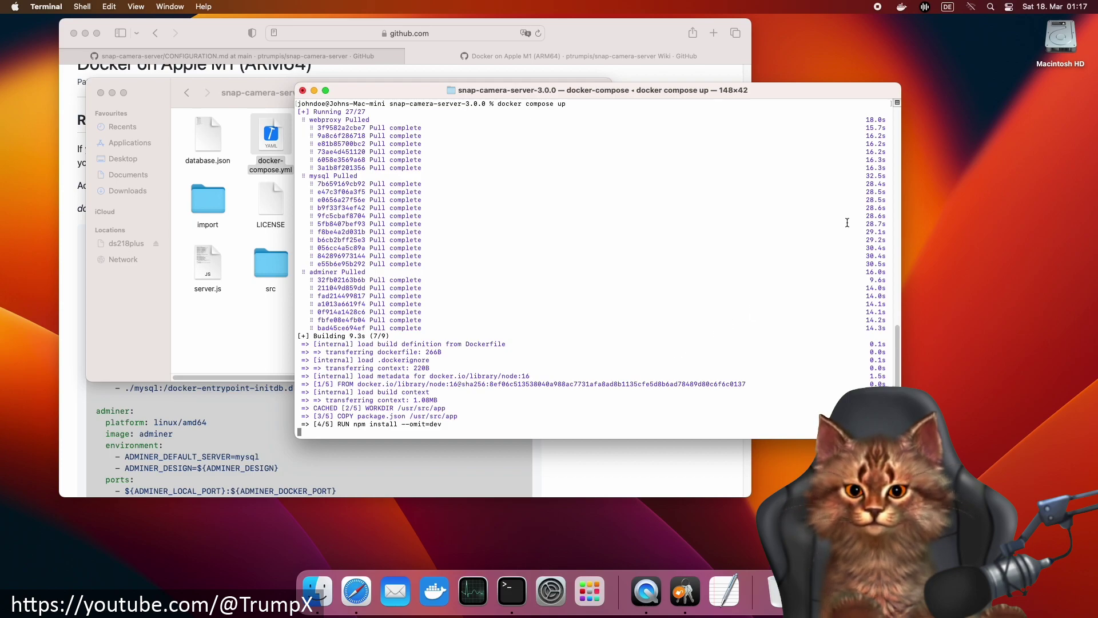
# - Check the running build in the Docker Desktop dashboard, then minimize it
pyautogui.click(902, 9)
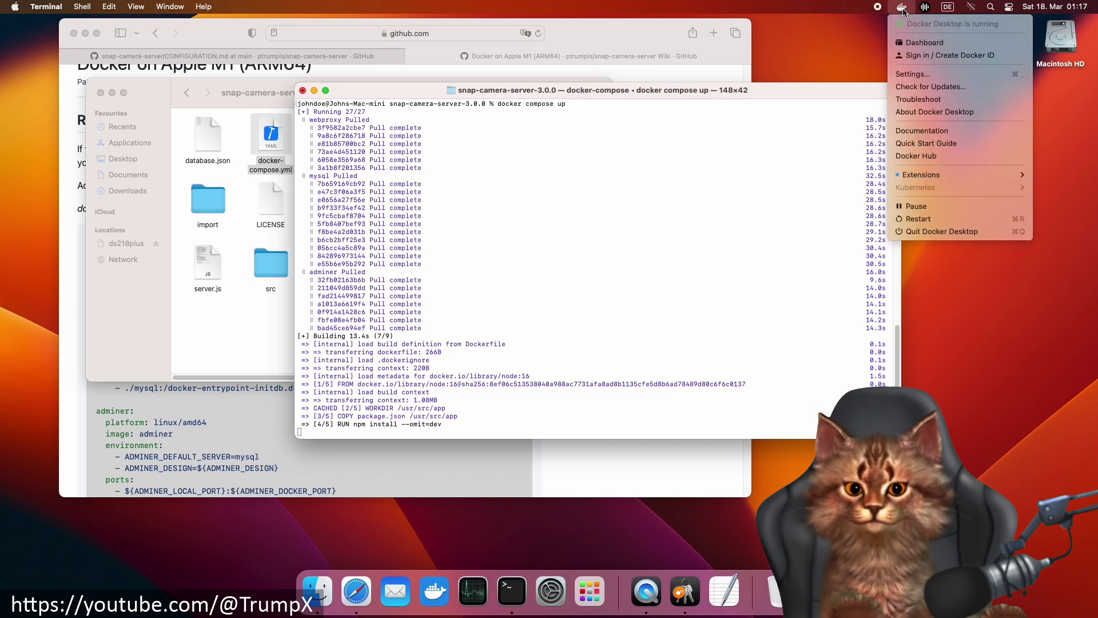
pyautogui.click(924, 43)
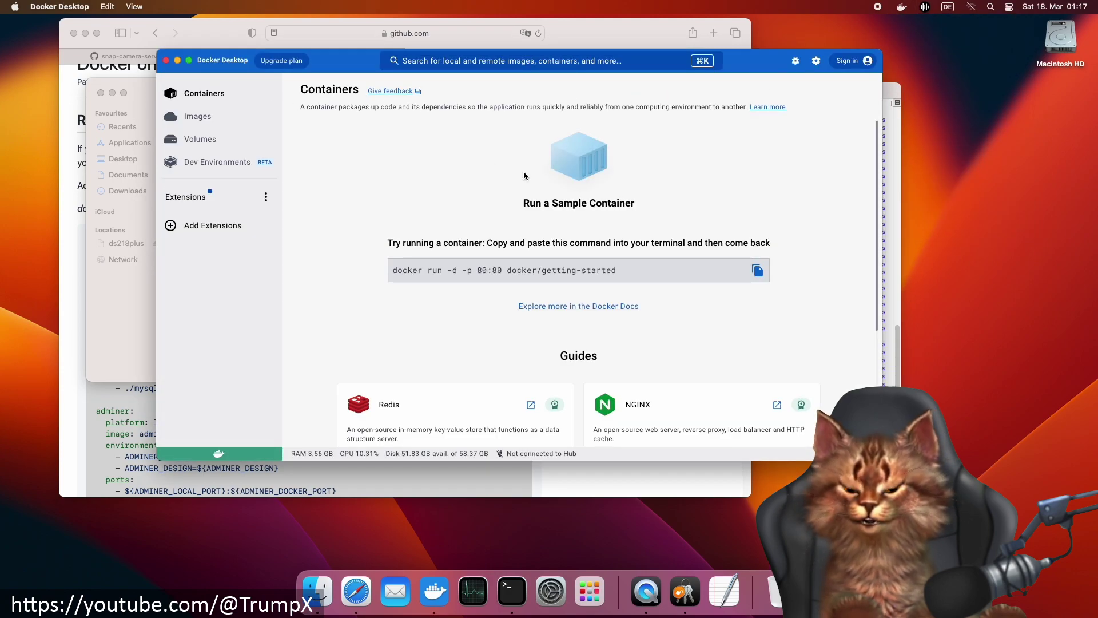
pyautogui.moveTo(235, 67); pyautogui.dragTo(268, 157)
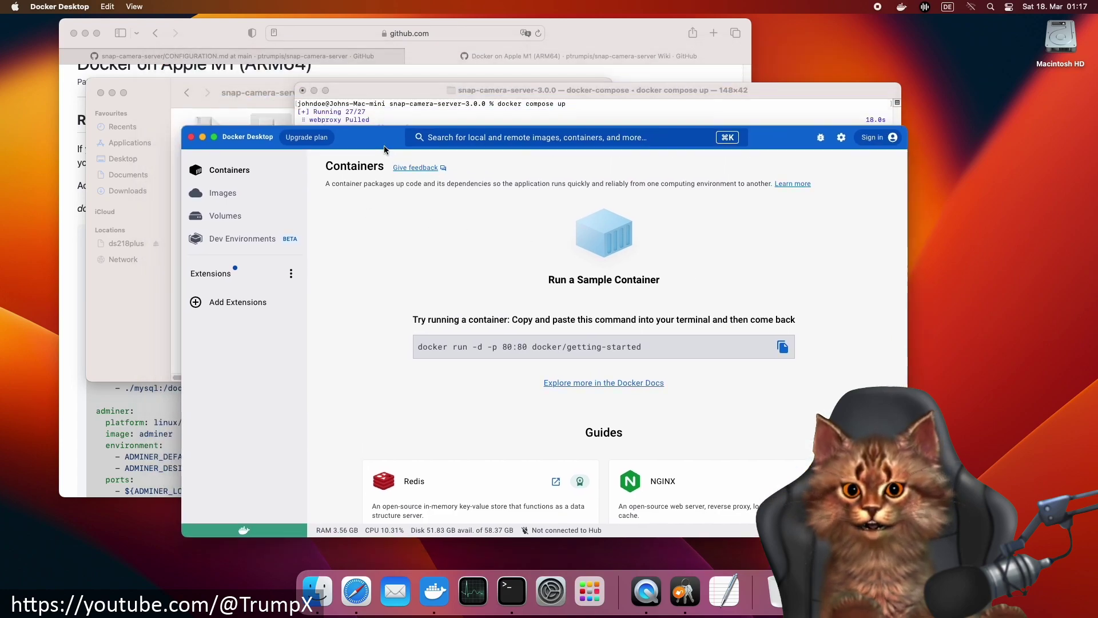
pyautogui.click(212, 152)
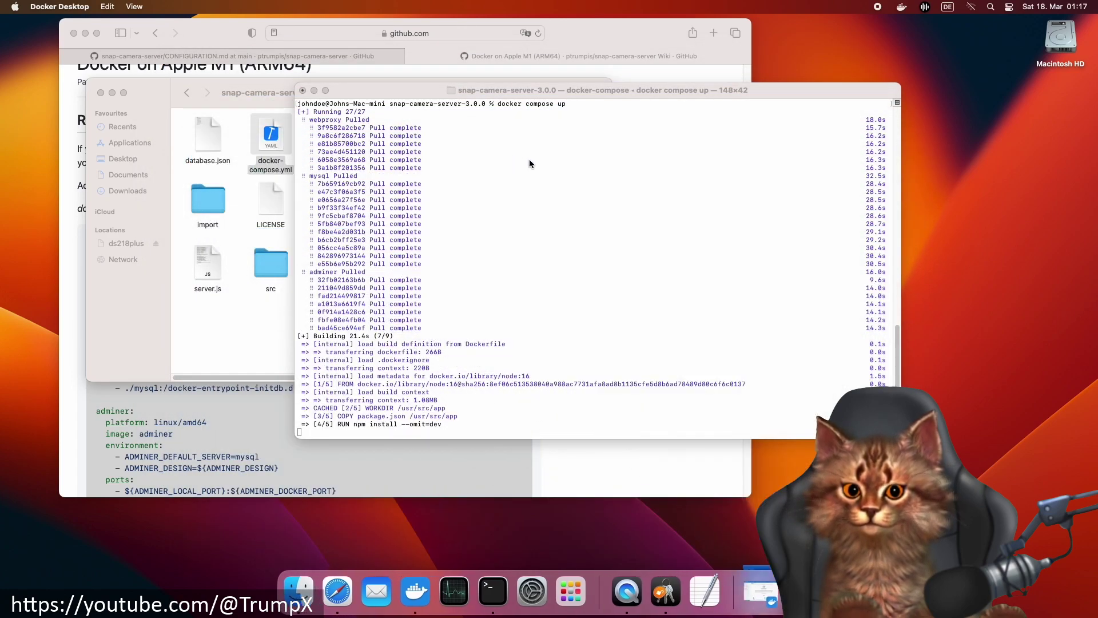
pyautogui.click(605, 194)
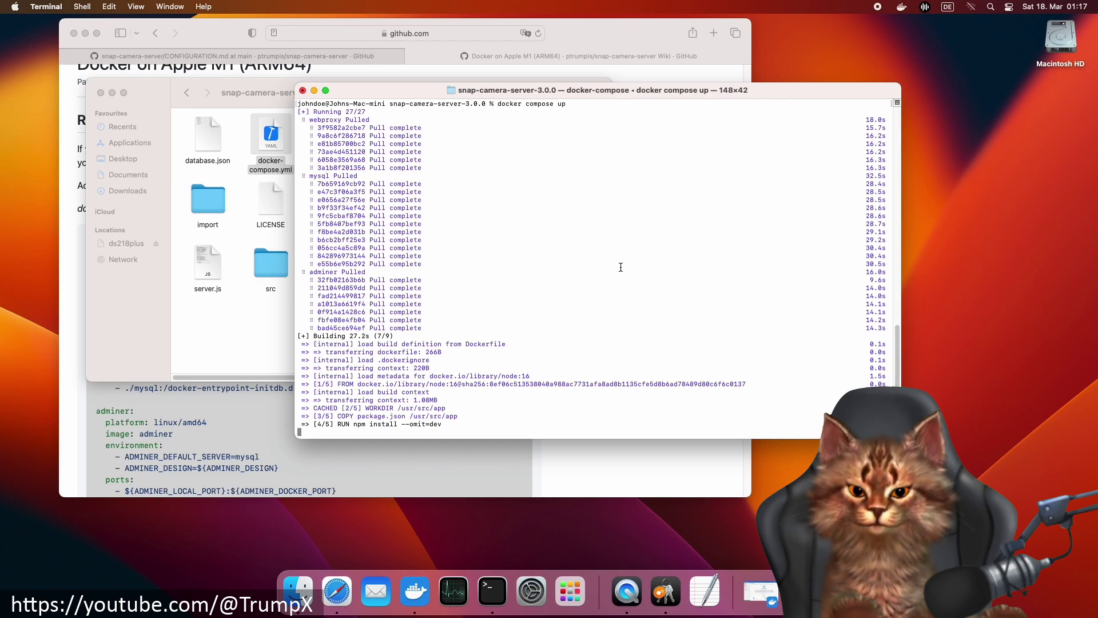
# - Enlarge and reposition the Terminal build log, then bring the Safari guide forward
pyautogui.moveTo(517, 438); pyautogui.dragTo(522, 471)
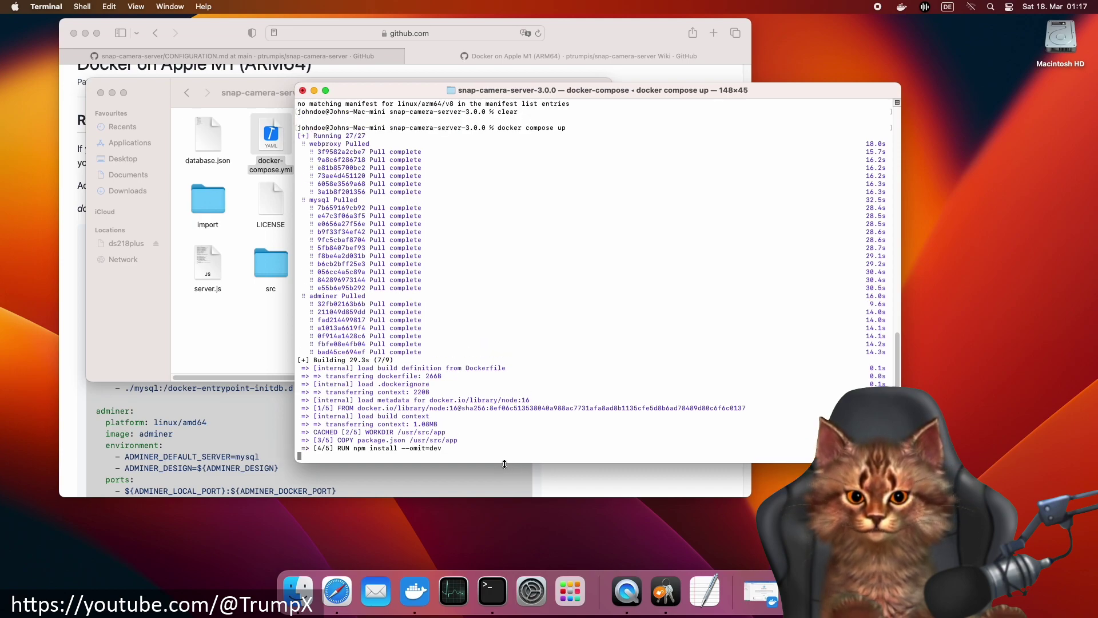
pyautogui.moveTo(795, 94); pyautogui.dragTo(815, 52)
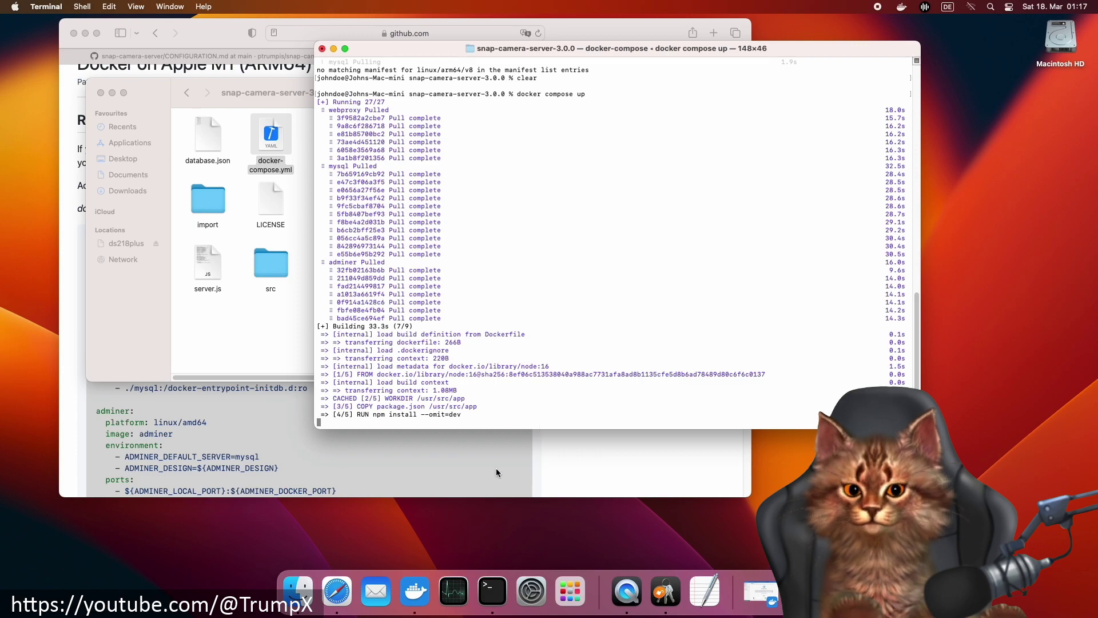
pyautogui.click(496, 468)
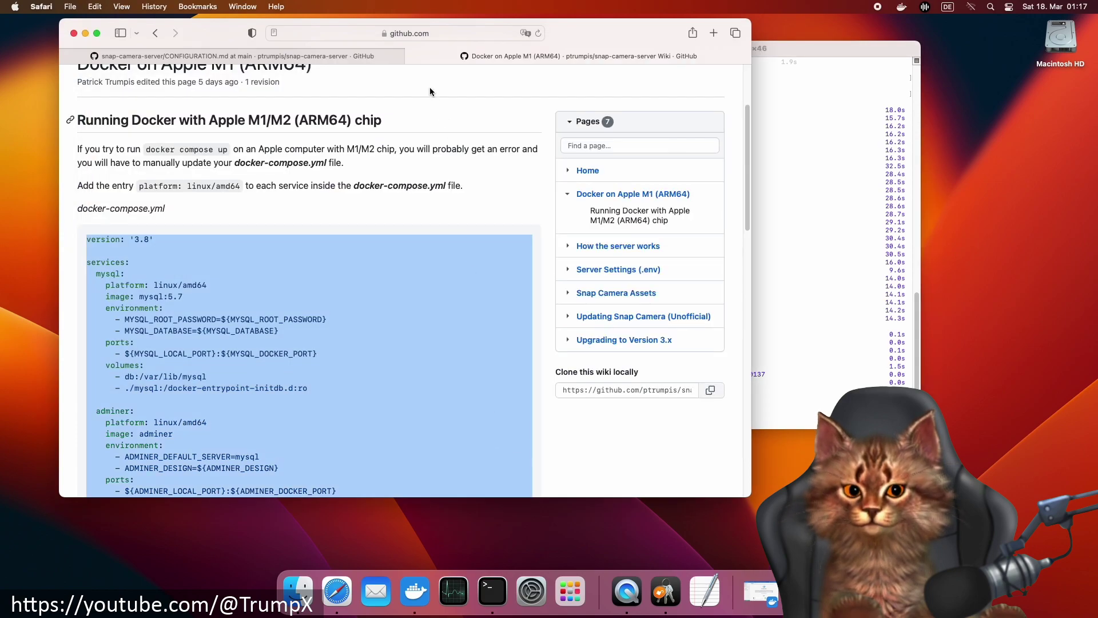
# - Close the Docker on Apple M1 wiki tab and bring the Terminal build output forward
pyautogui.click(414, 55)
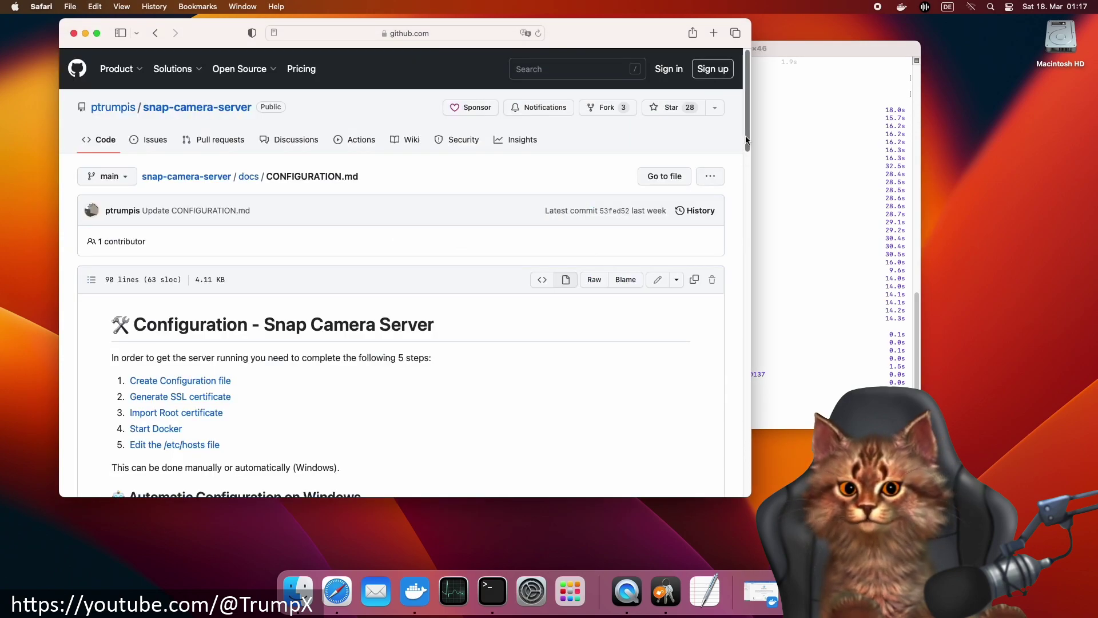
pyautogui.scroll(-5, 746, 190)
pyautogui.moveTo(746, 190); pyautogui.dragTo(745, 438)
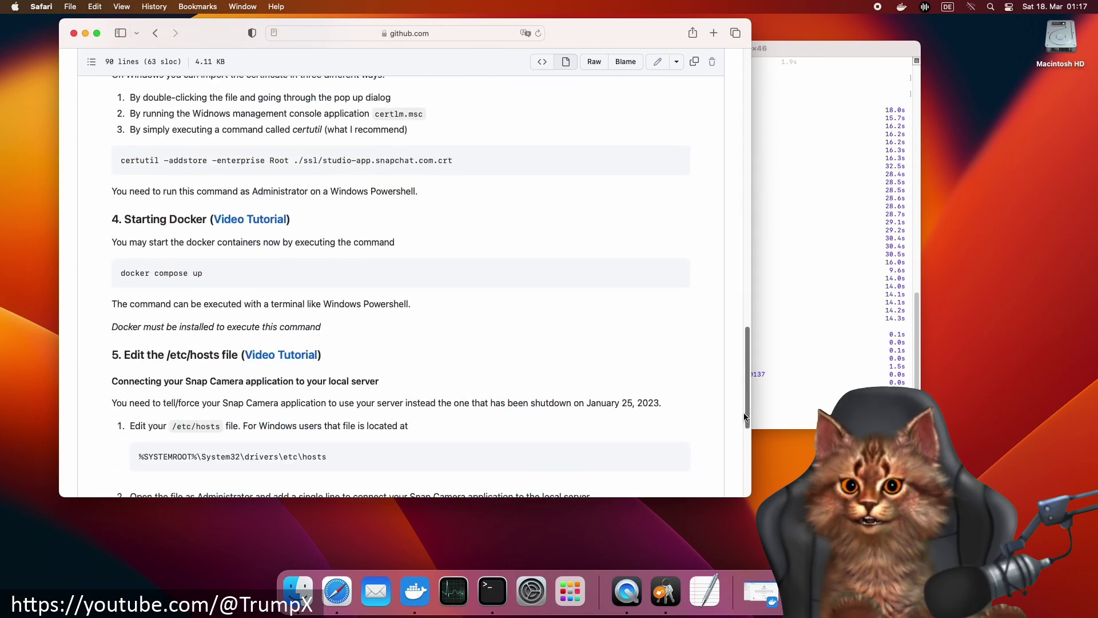
pyautogui.scroll(-2, 745, 438)
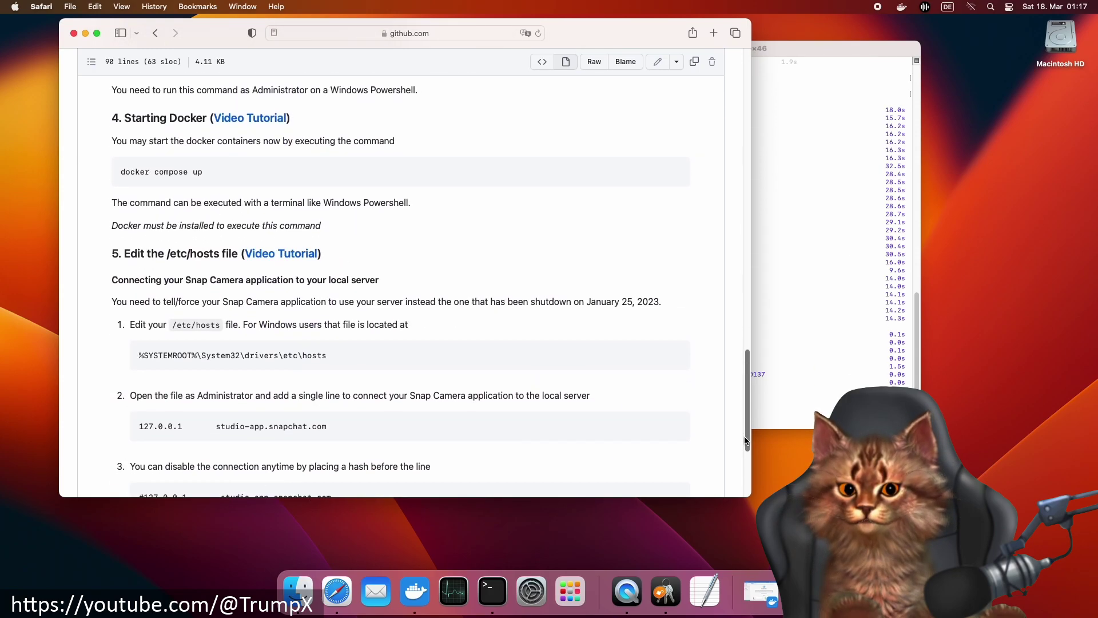
pyautogui.click(829, 347)
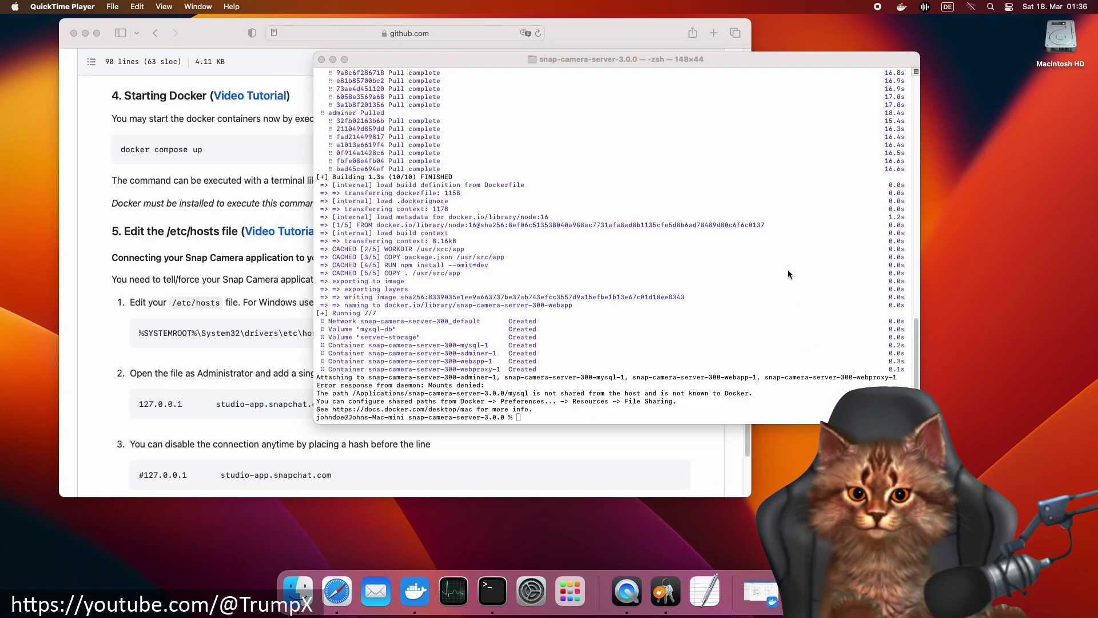
# - Open Docker Desktop Settings at Resources > File sharing
pyautogui.click(898, 69)
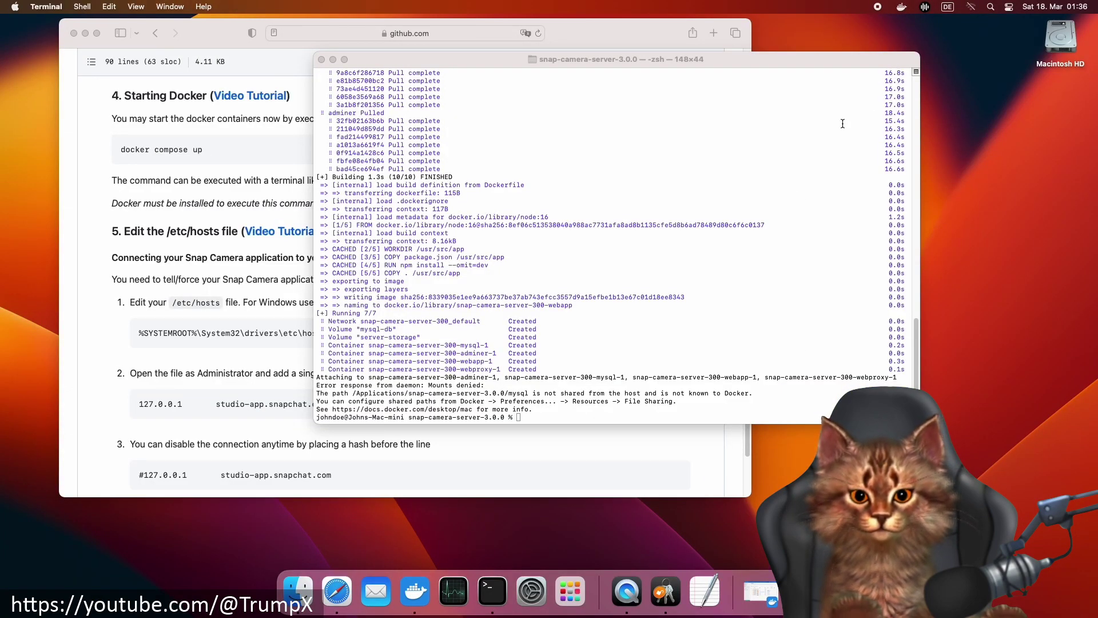
pyautogui.click(903, 12)
pyautogui.click(912, 42)
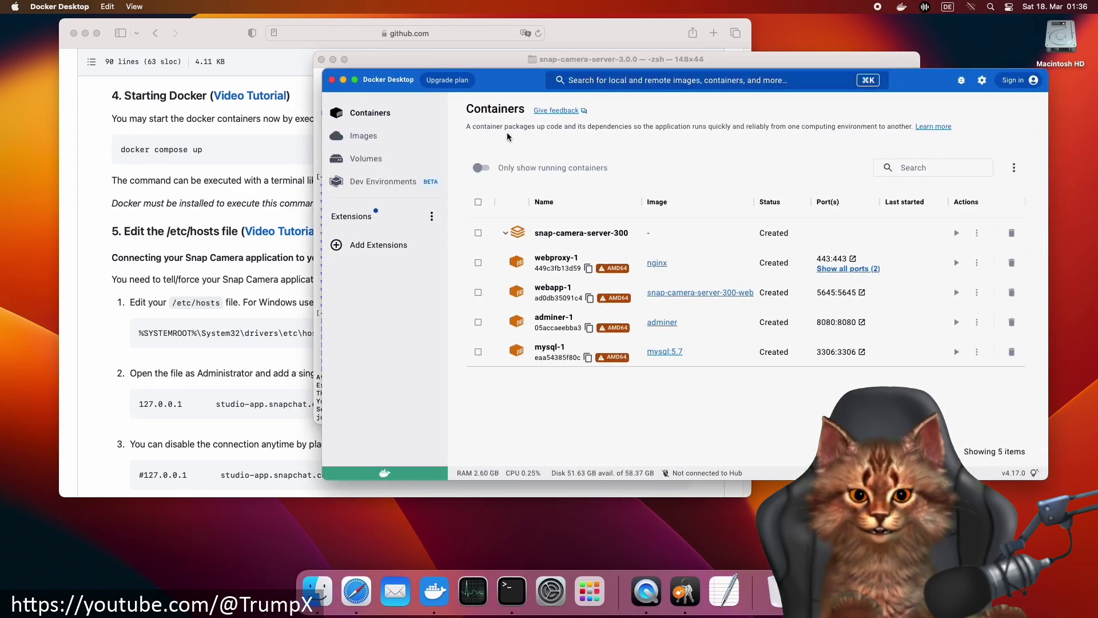
pyautogui.click(984, 80)
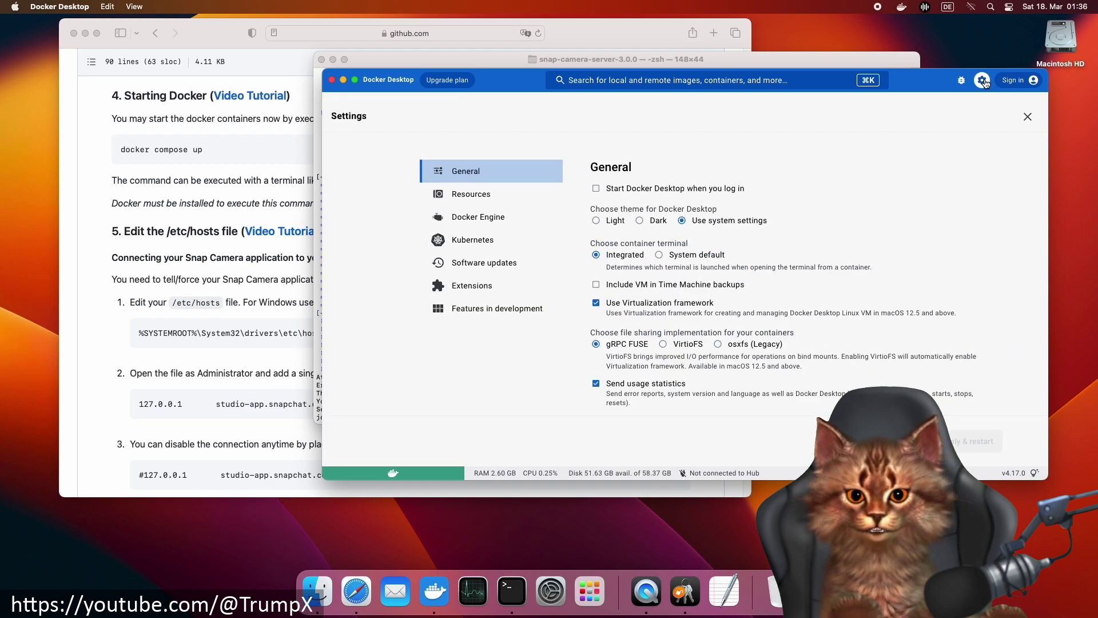
pyautogui.click(502, 202)
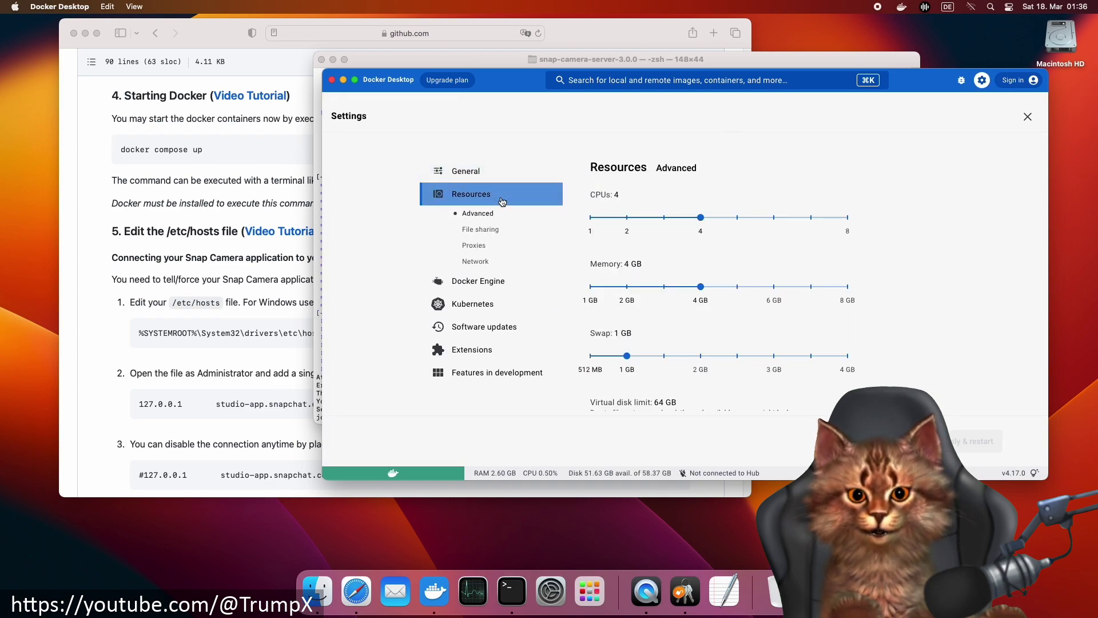
pyautogui.click(484, 230)
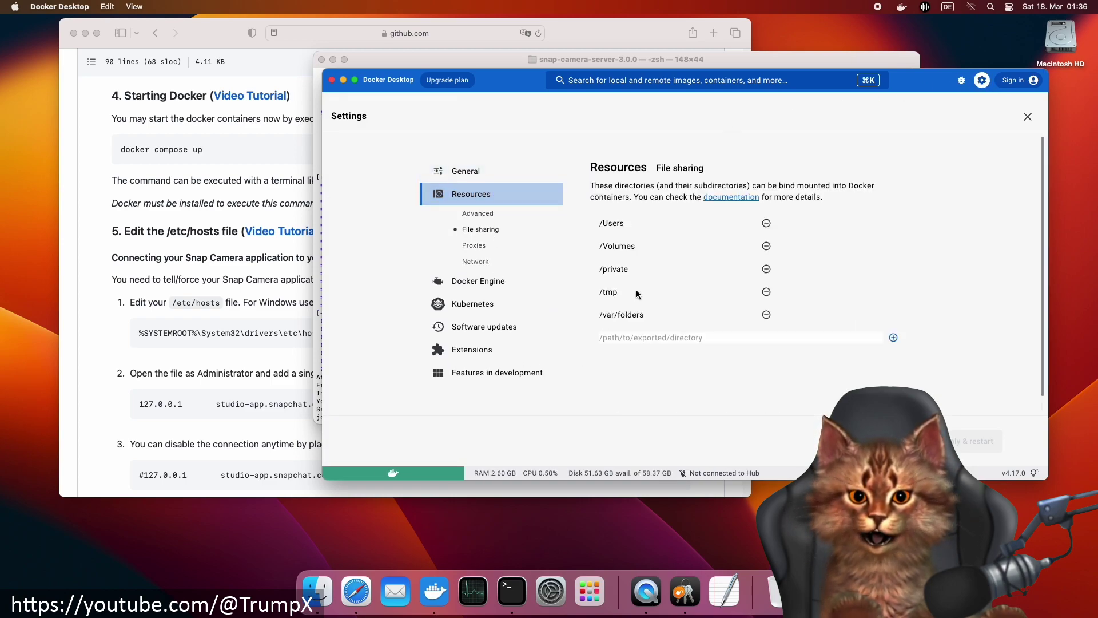
# - Add /Applications/snap-camera-server-3.0.0 to file sharing, apply & restart, return to containers
pyautogui.click(892, 339)
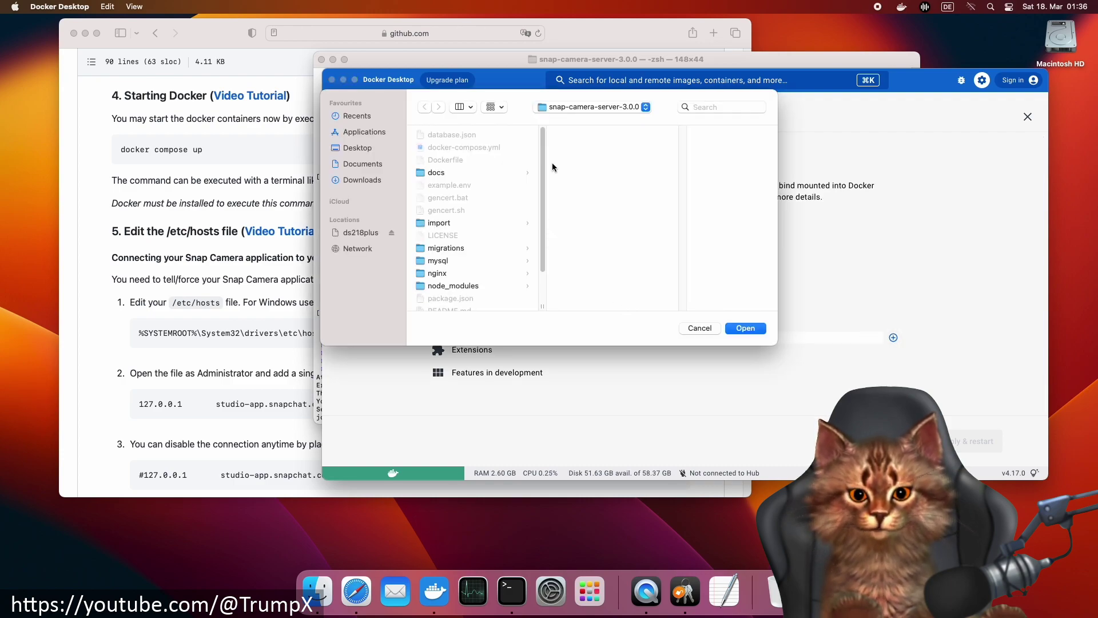
pyautogui.click(357, 132)
pyautogui.scroll(-1, 542, 192)
pyautogui.moveTo(542, 192); pyautogui.dragTo(543, 296)
pyautogui.click(484, 175)
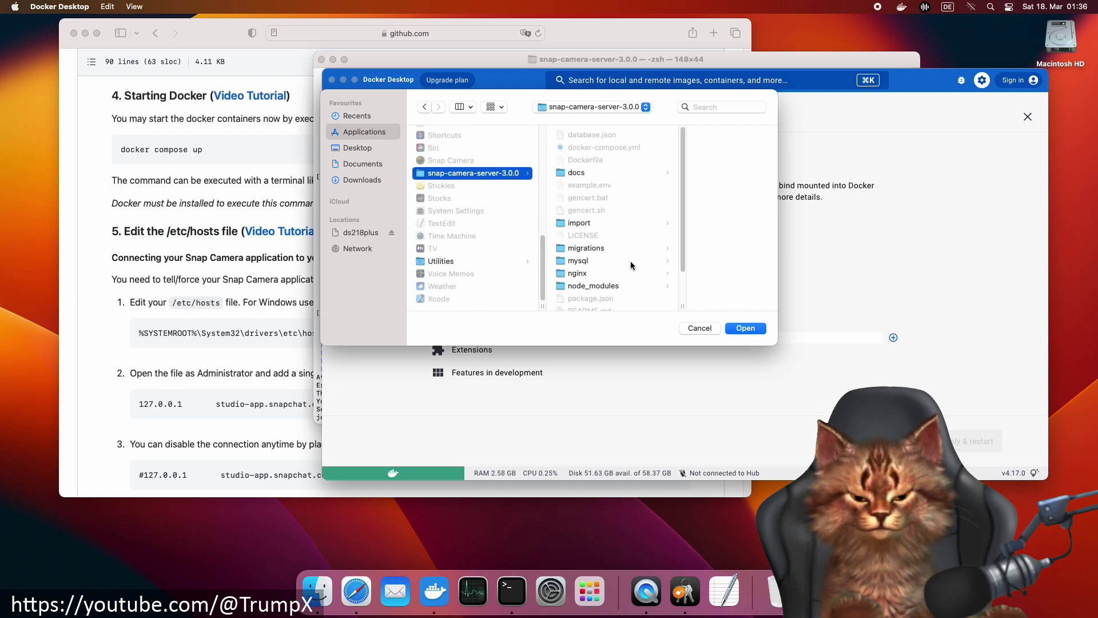
pyautogui.click(753, 333)
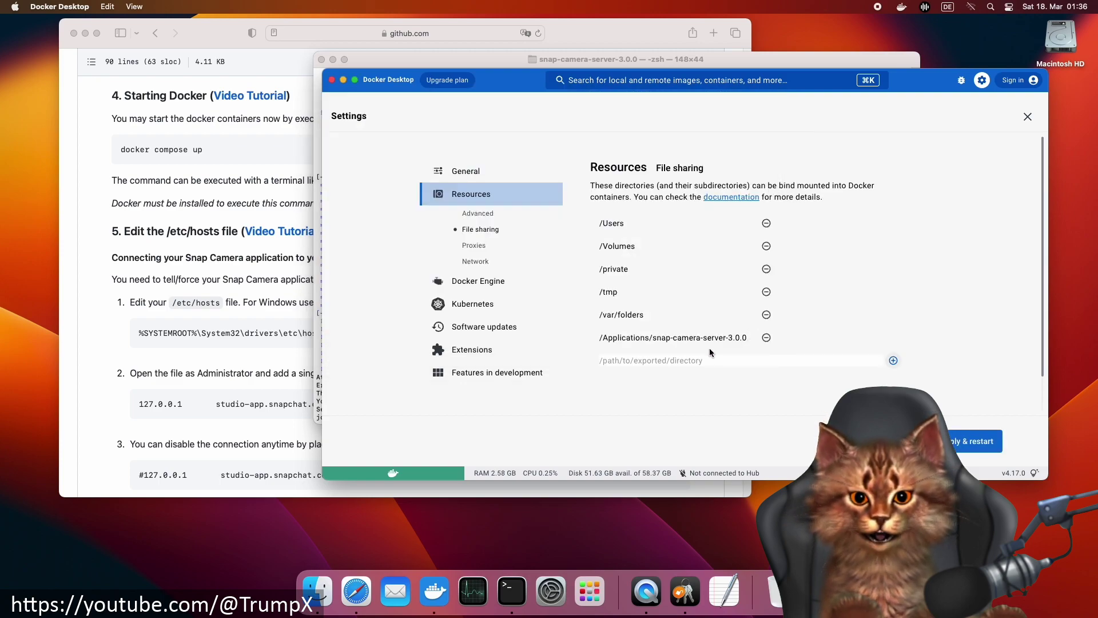
pyautogui.click(964, 445)
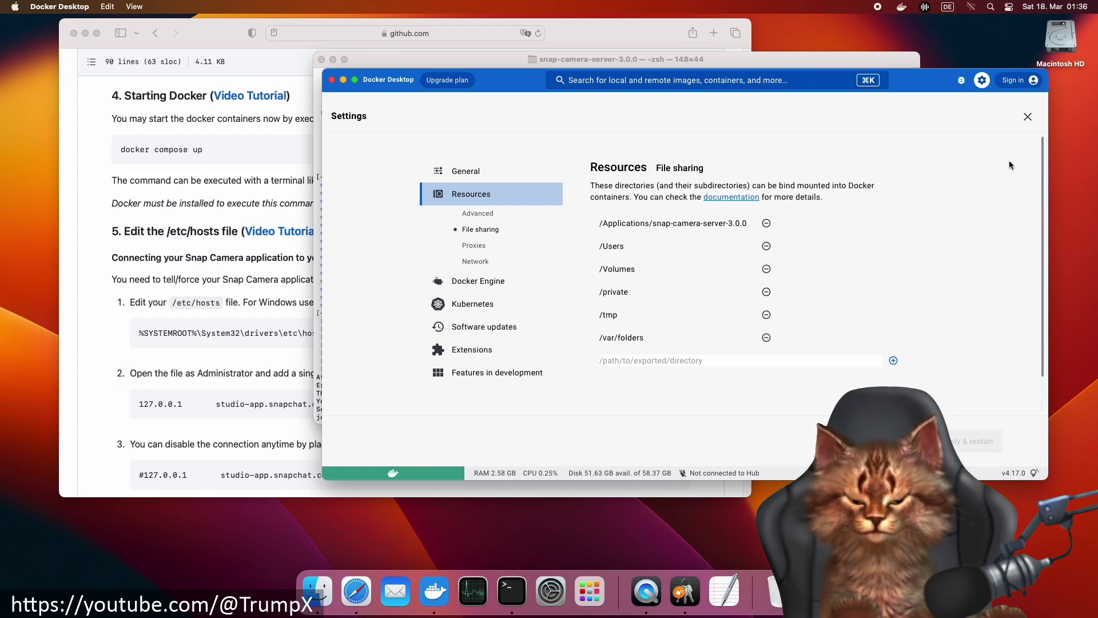
pyautogui.click(1028, 117)
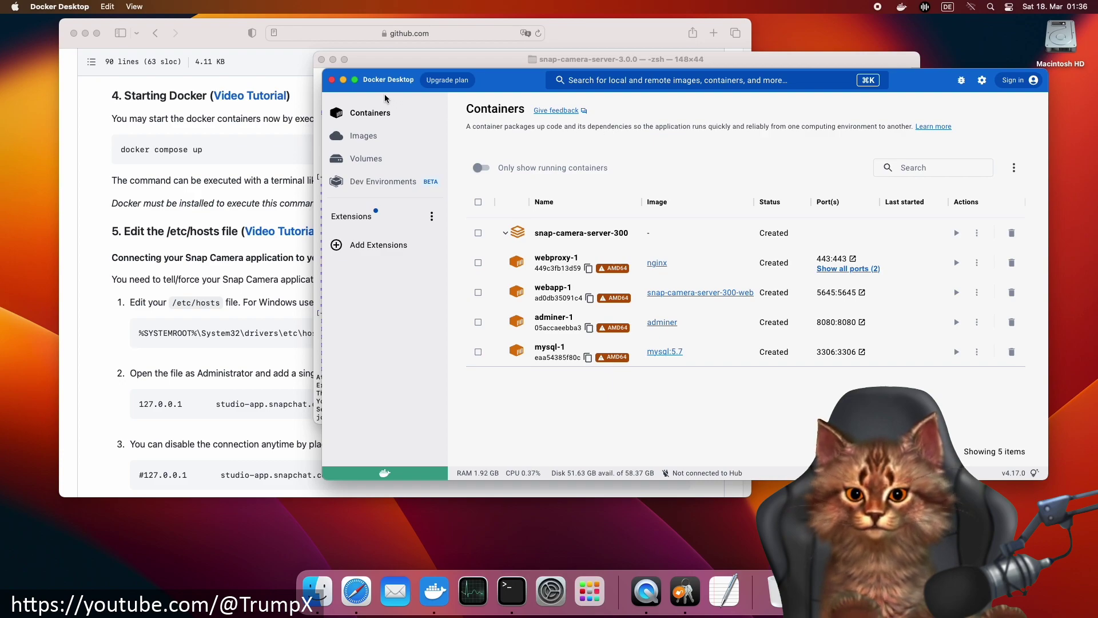
# - Rerun docker compose up so containers start and mysql logs ready, widening the Terminal for logs
pyautogui.click(343, 80)
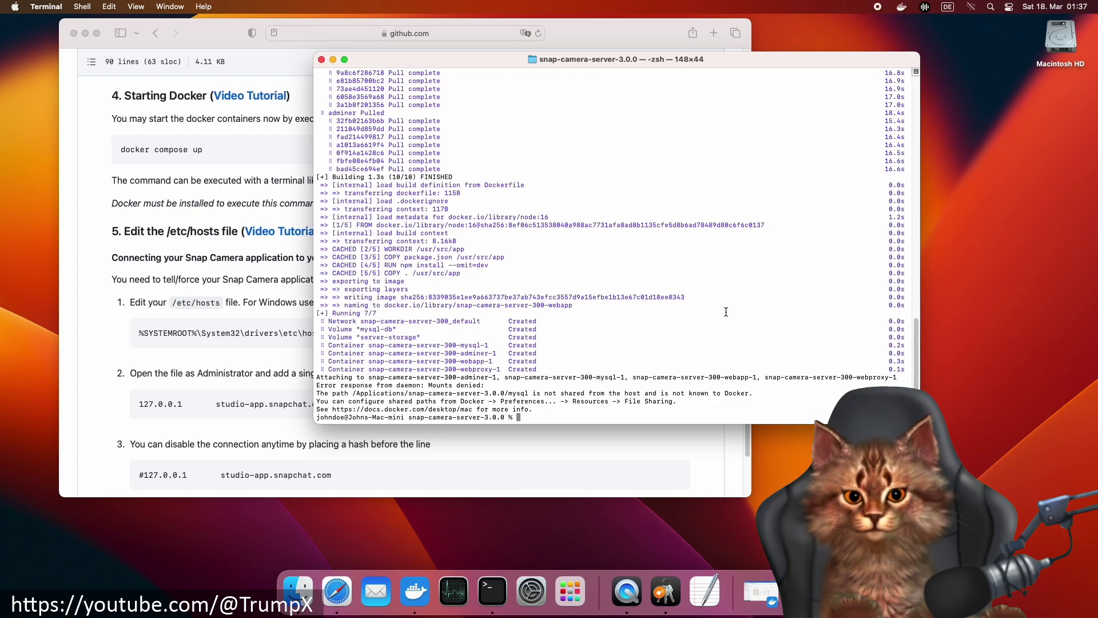
pyautogui.press('Up')
pyautogui.press('Return')
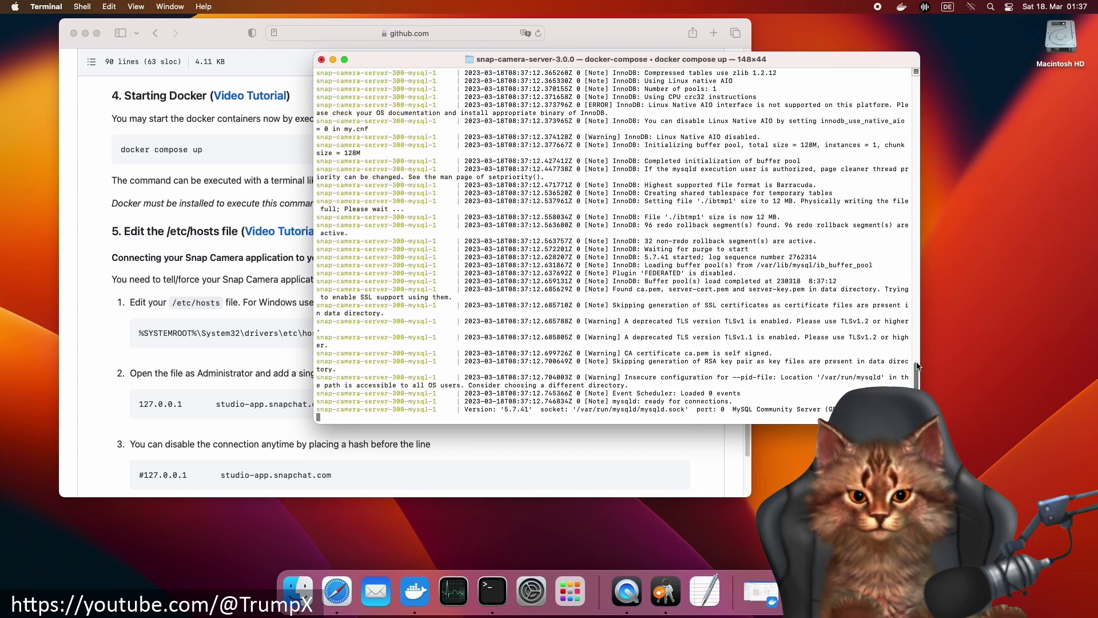
pyautogui.moveTo(918, 365); pyautogui.dragTo(1022, 367)
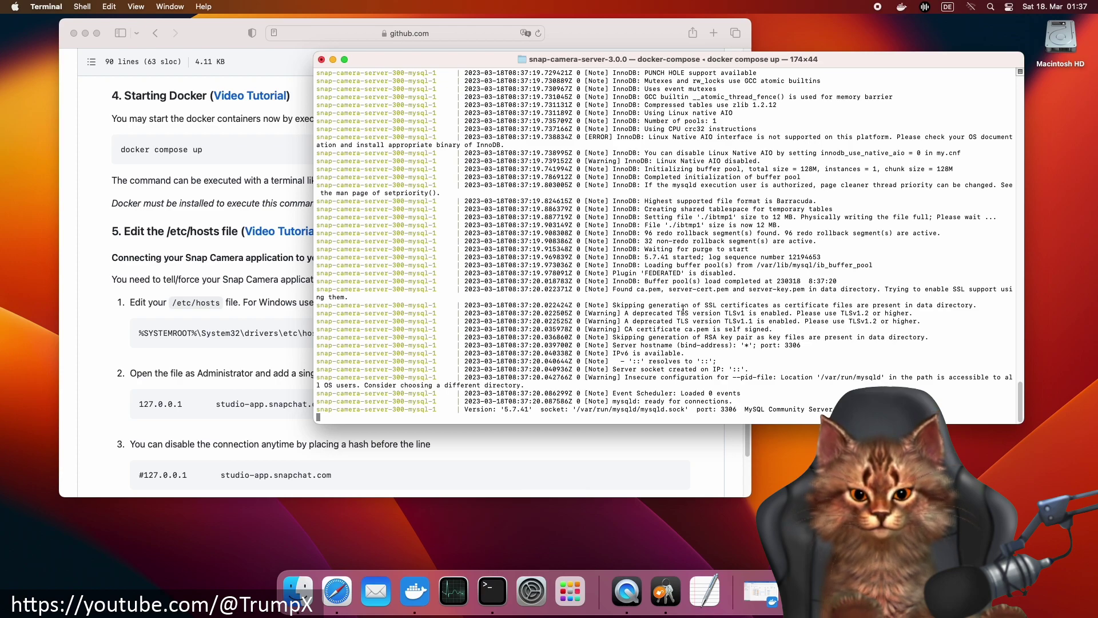
pyautogui.rightClick(491, 590)
# - In a new Terminal window open /etc/hosts with sudo pico and move below the localhost entries
pyautogui.click(538, 447)
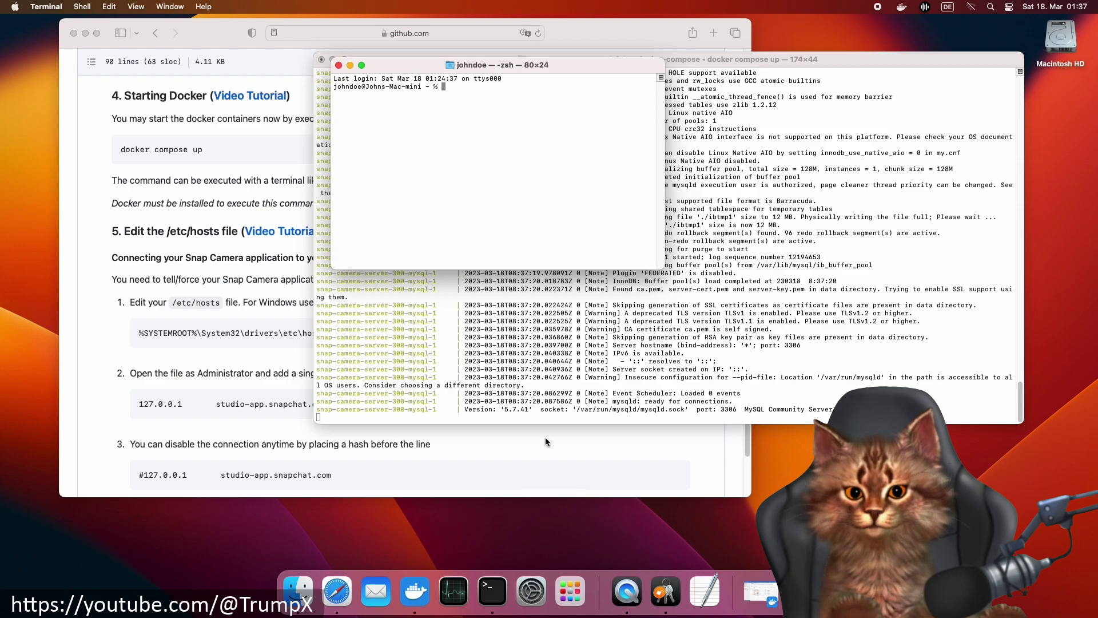
pyautogui.moveTo(573, 70); pyautogui.dragTo(662, 163)
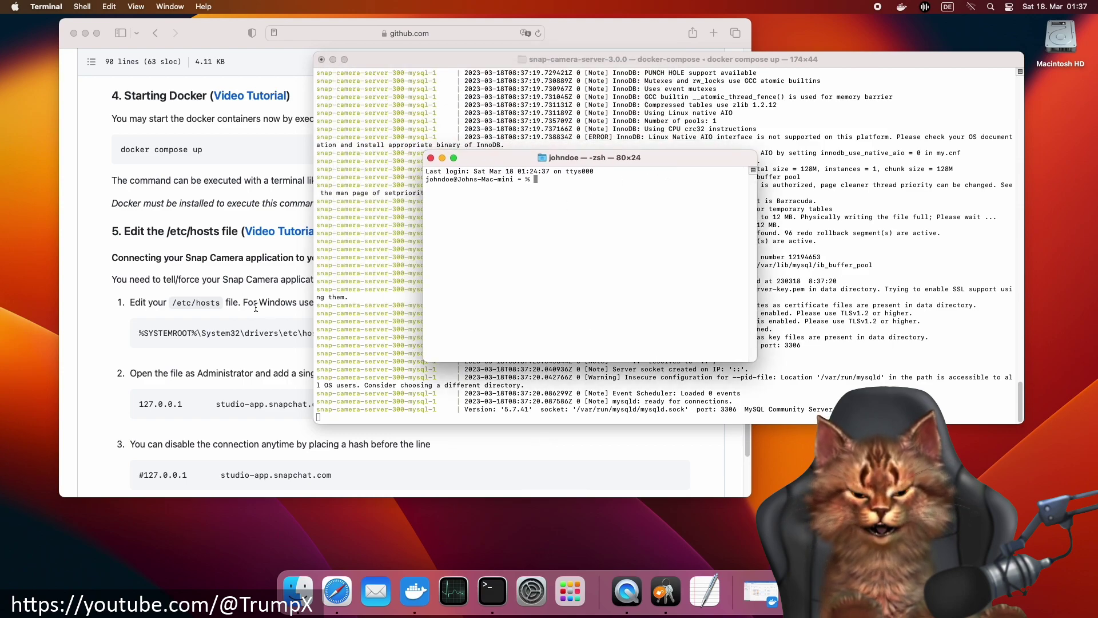
pyautogui.click(238, 297)
pyautogui.click(491, 590)
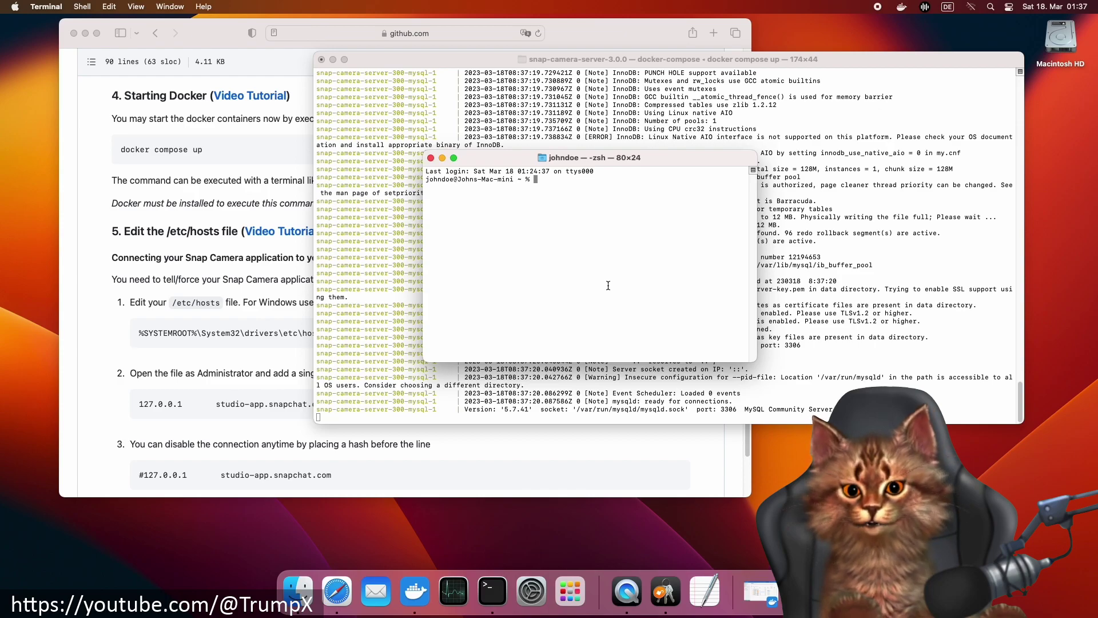
pyautogui.write('sudo nano /etc')
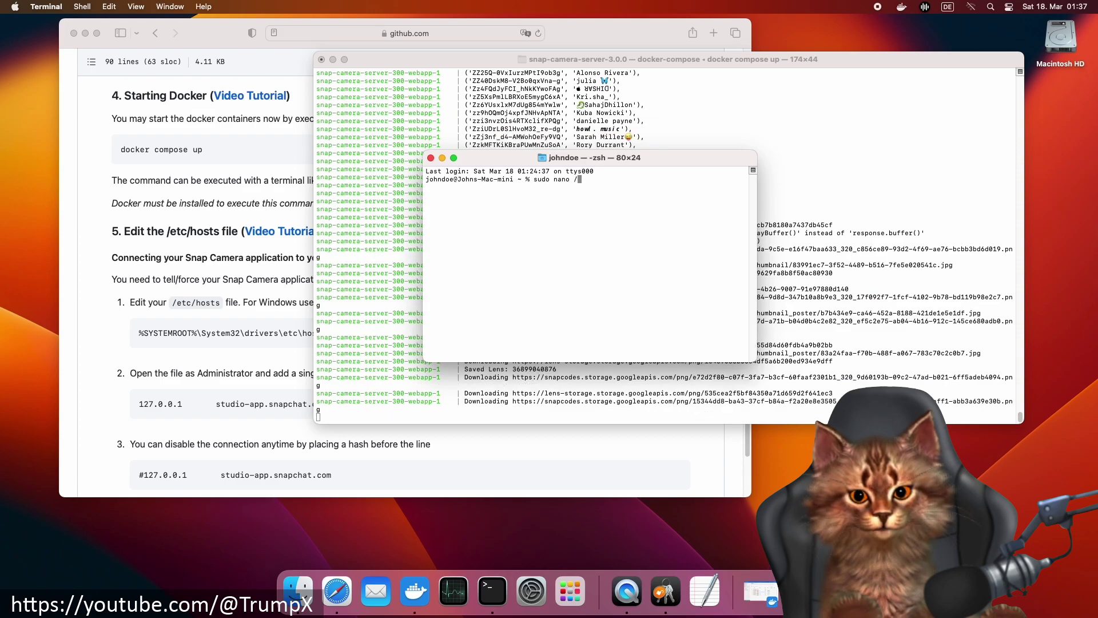
pyautogui.write('/hos')
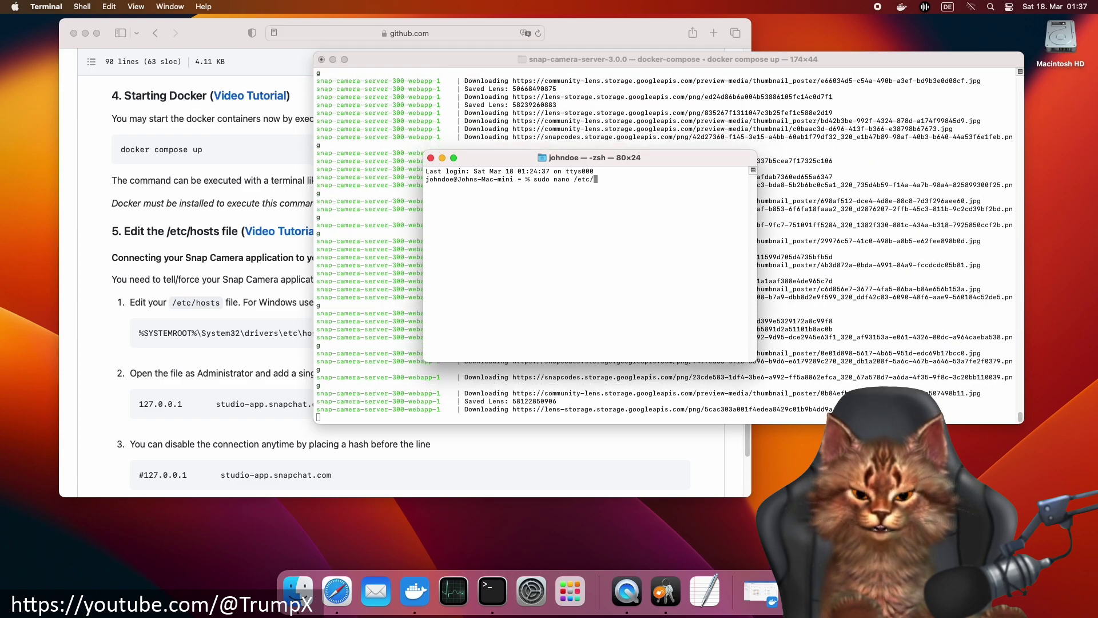
pyautogui.write('ts')
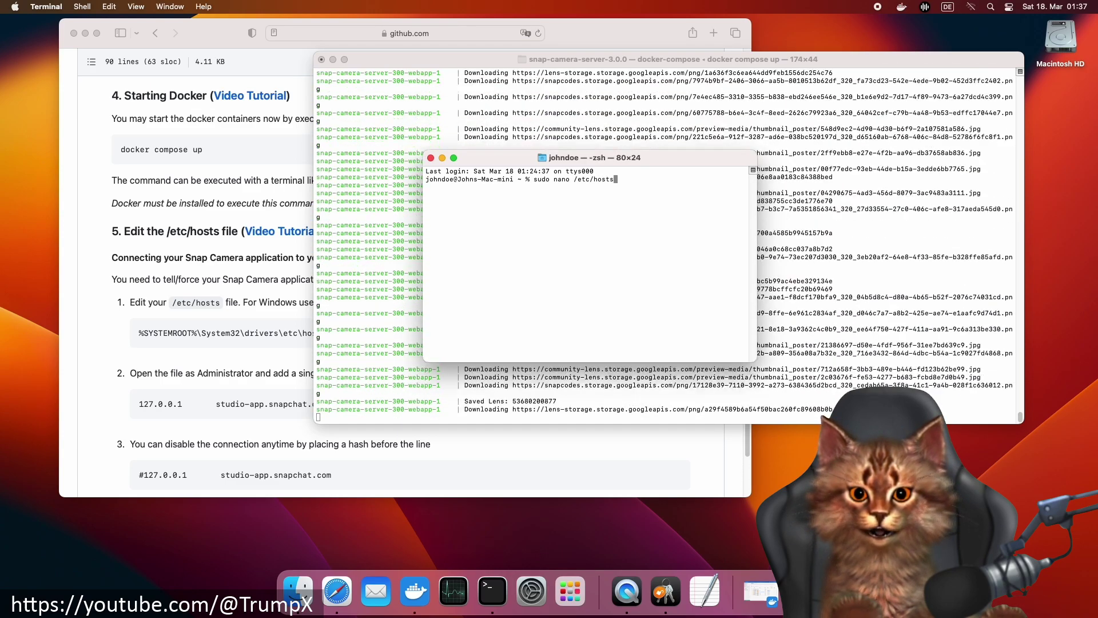
pyautogui.press('Return')
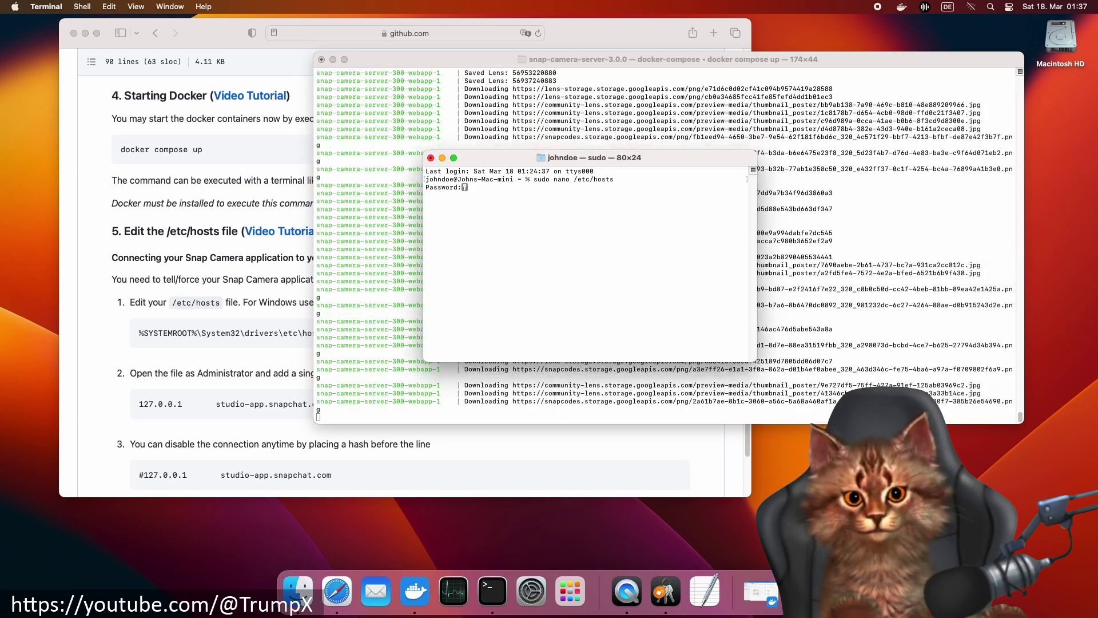
pyautogui.press('Return')
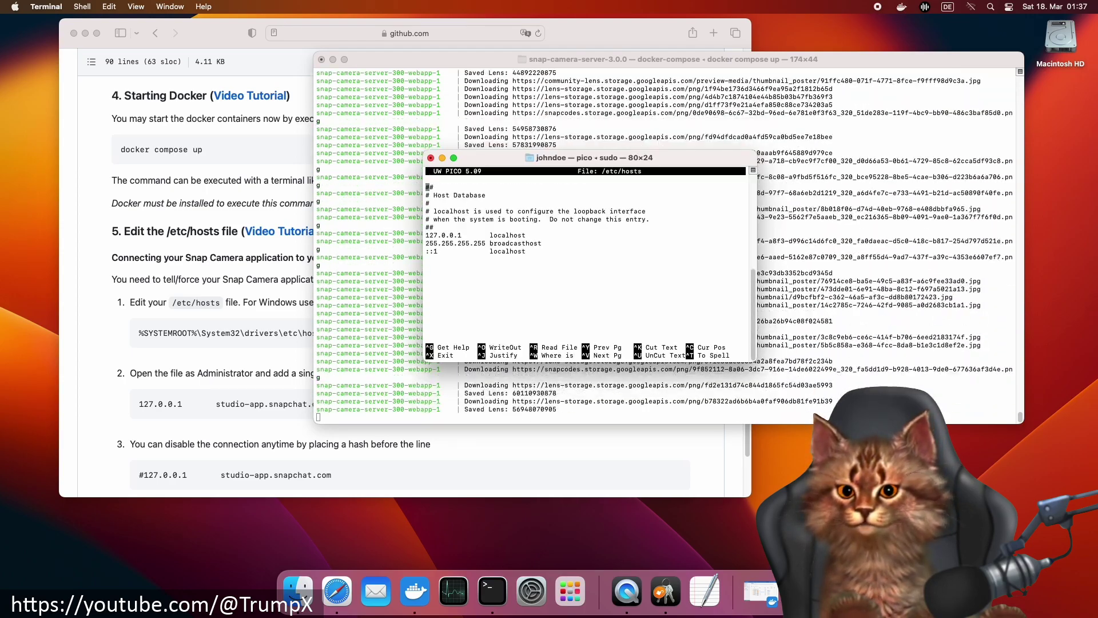
pyautogui.press('Down')
pyautogui.press('Down')
pyautogui.press('Down')
pyautogui.press('Down')
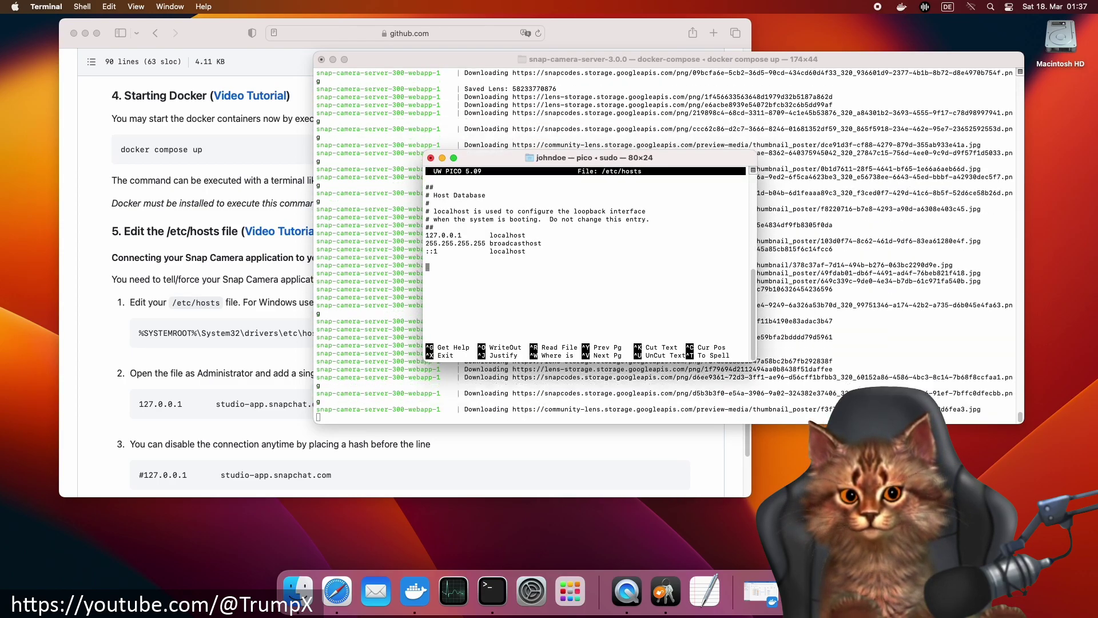
pyautogui.press('Down')
pyautogui.press('Down')
pyautogui.press('Down')
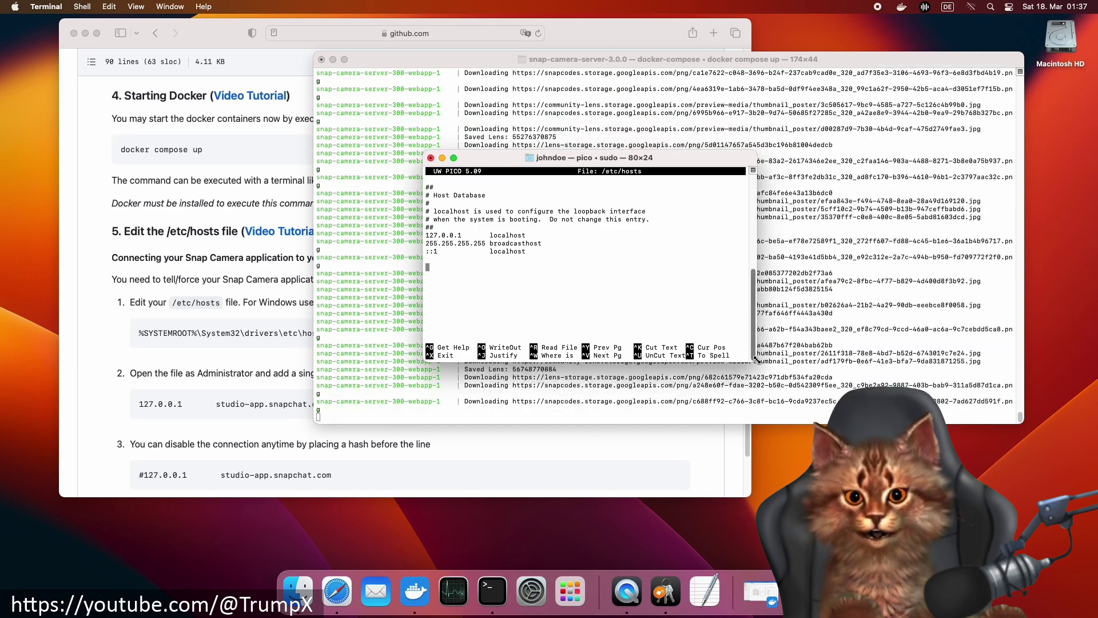
# - Paste the 127.0.0.1 studio-app.snapchat.com redirect line into /etc/hosts
pyautogui.moveTo(752, 361); pyautogui.dragTo(806, 384)
pyautogui.click(428, 437)
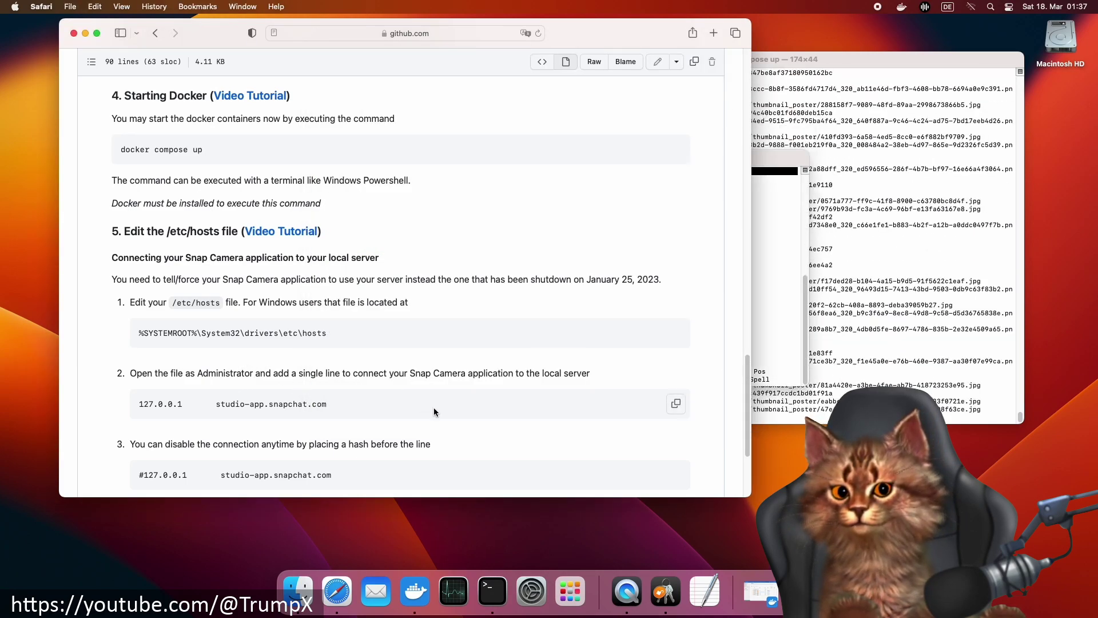
pyautogui.click(771, 319)
pyautogui.rightClick(710, 315)
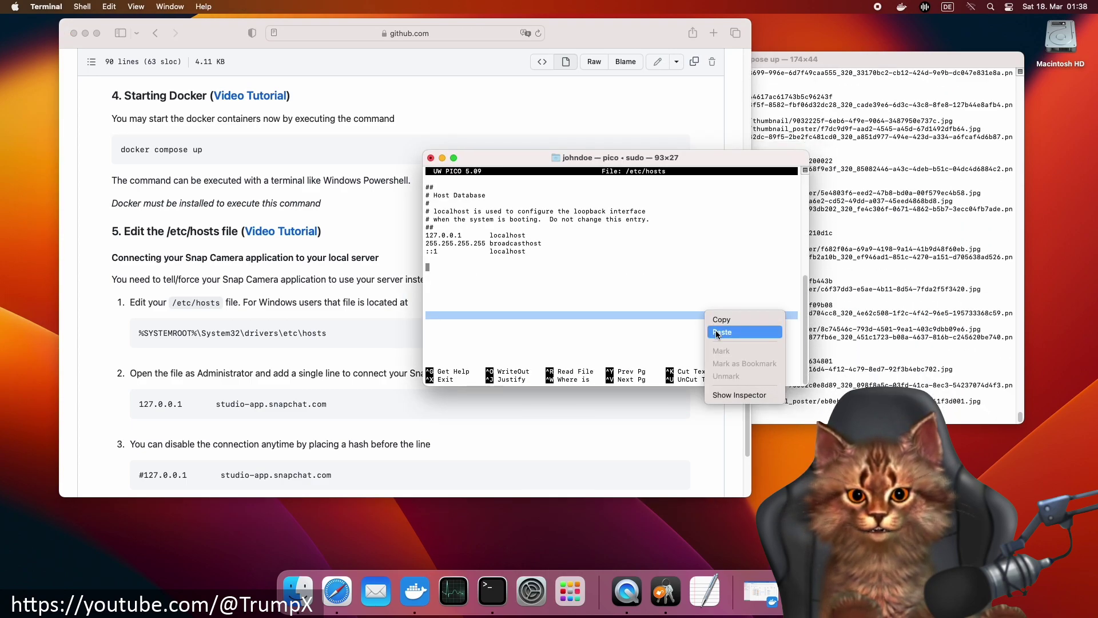
pyautogui.click(716, 330)
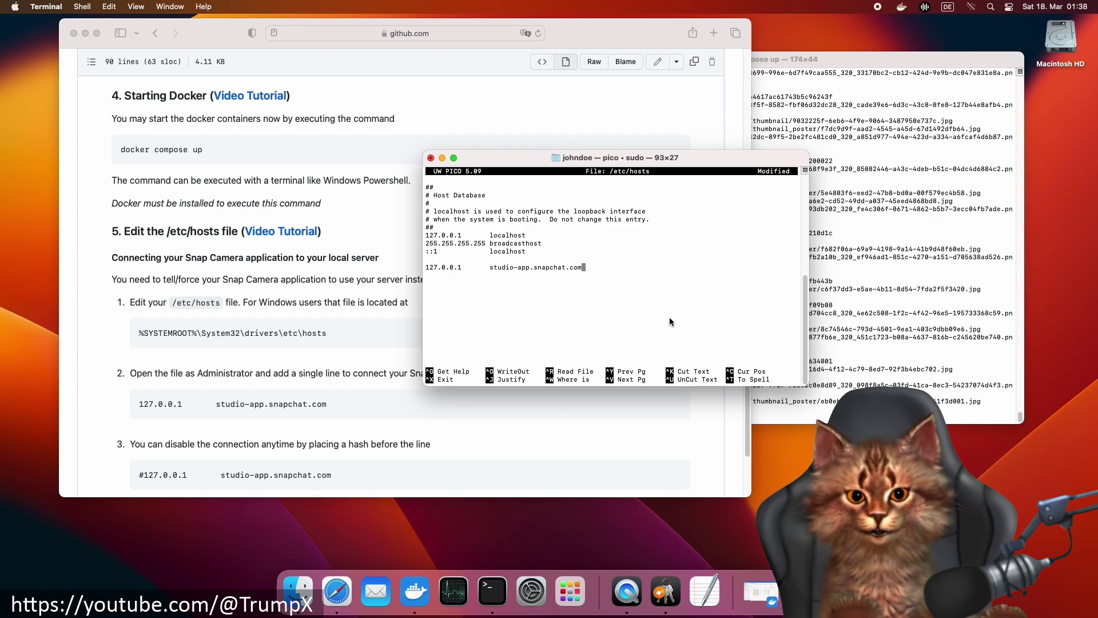
# - Write /etc/hosts with Ctrl+O, exit pico and clear the shell
pyautogui.hotkey('ctrl', 'o')
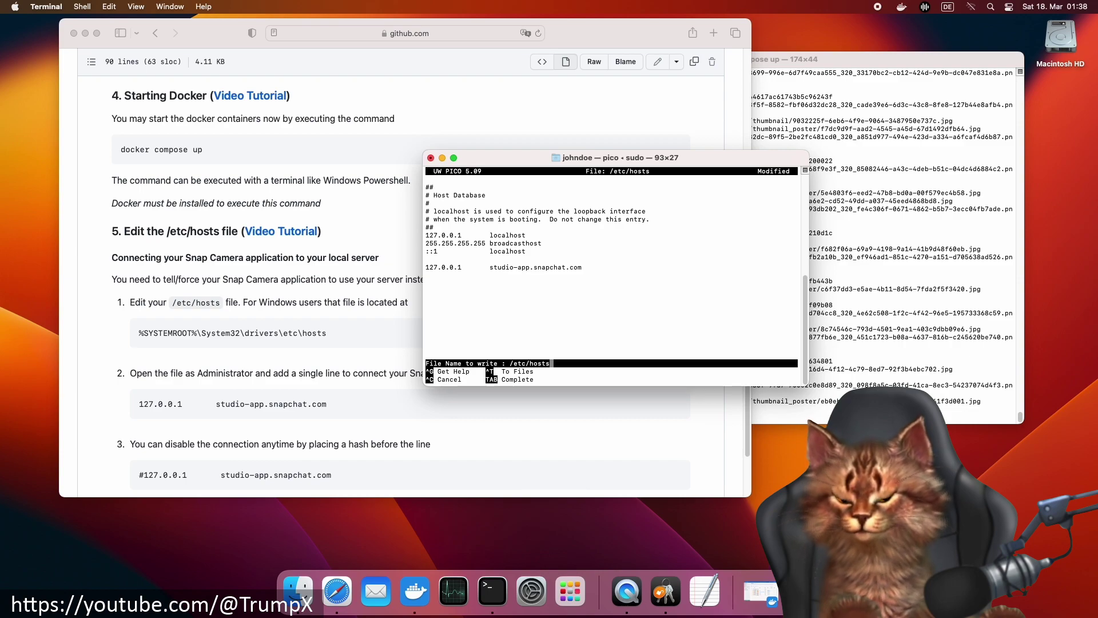
pyautogui.press('Return')
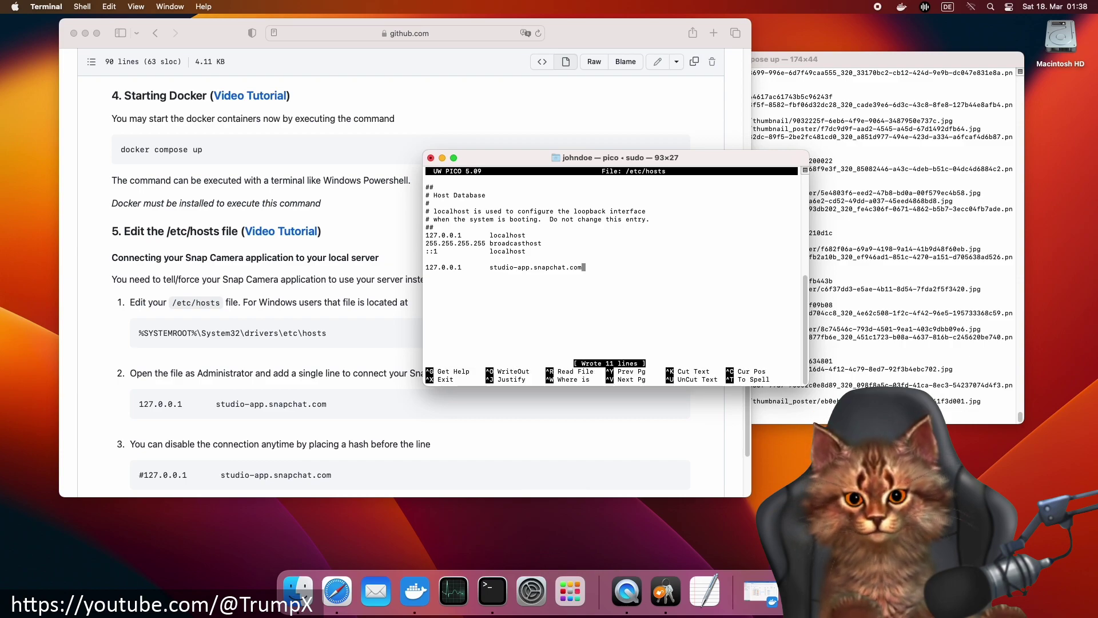
pyautogui.hotkey('ctrl', 'x')
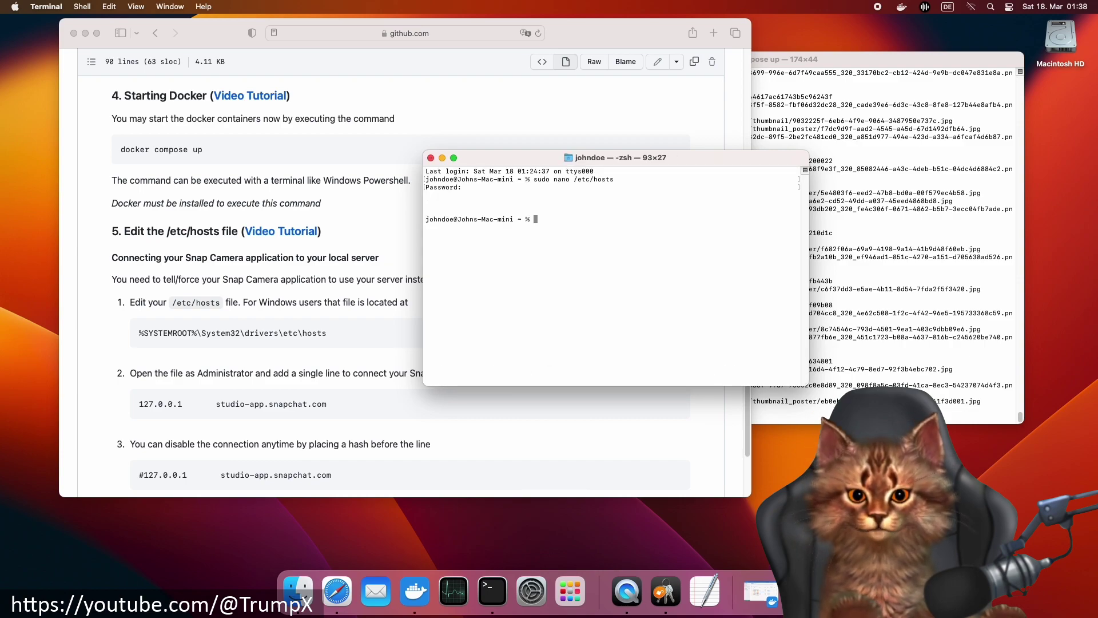
pyautogui.write('clear')
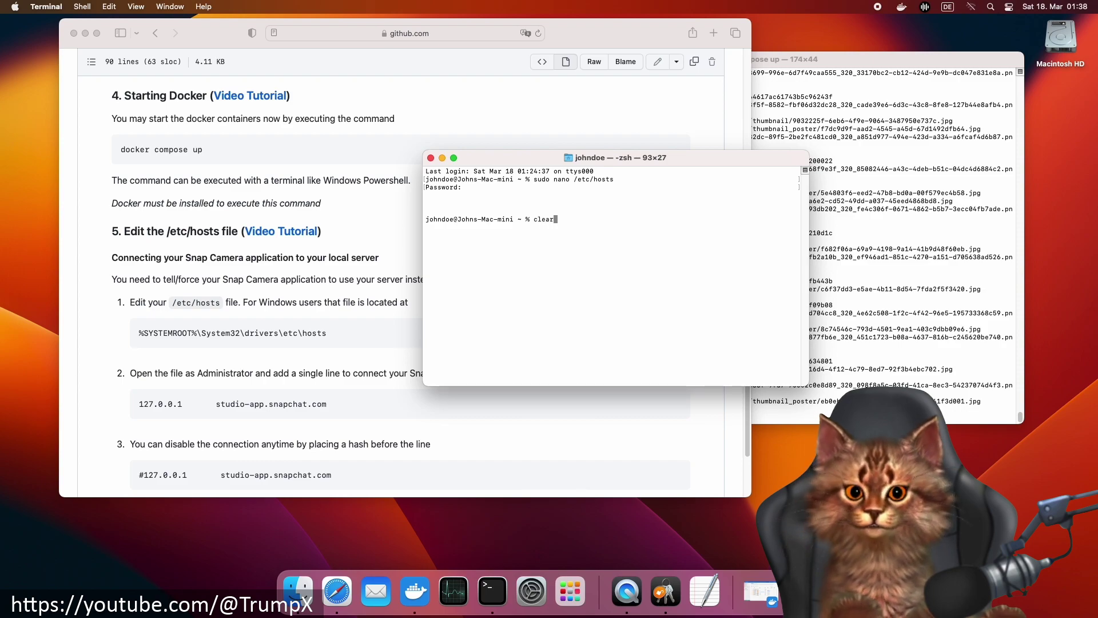
pyautogui.press('Return')
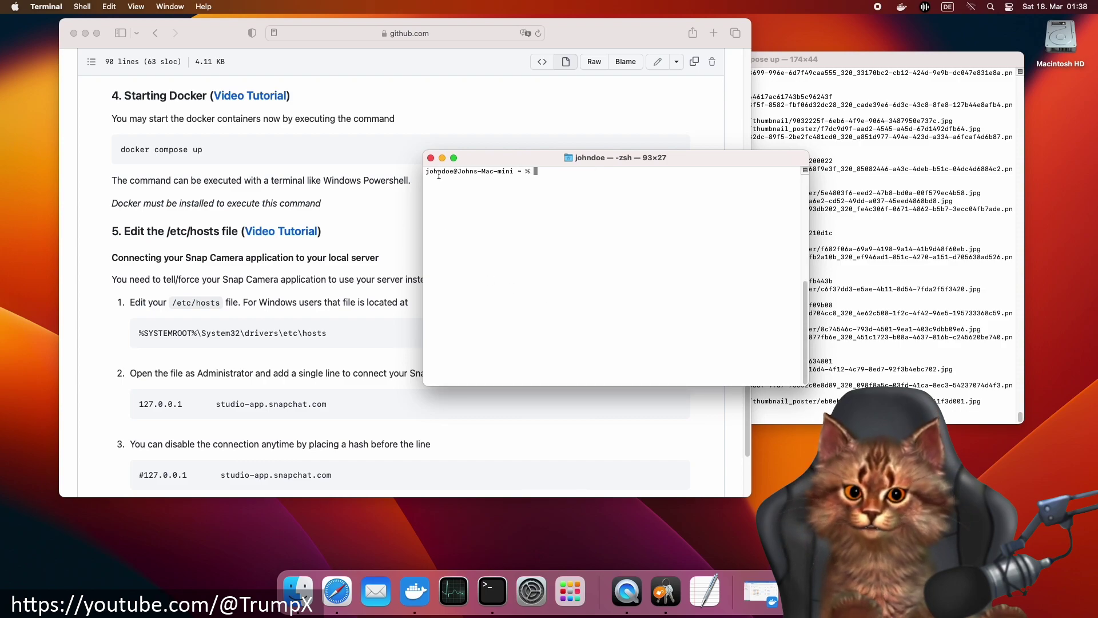
# - Close the spare shell, stop docker compose with Ctrl+C and close its Terminal window
pyautogui.click(431, 159)
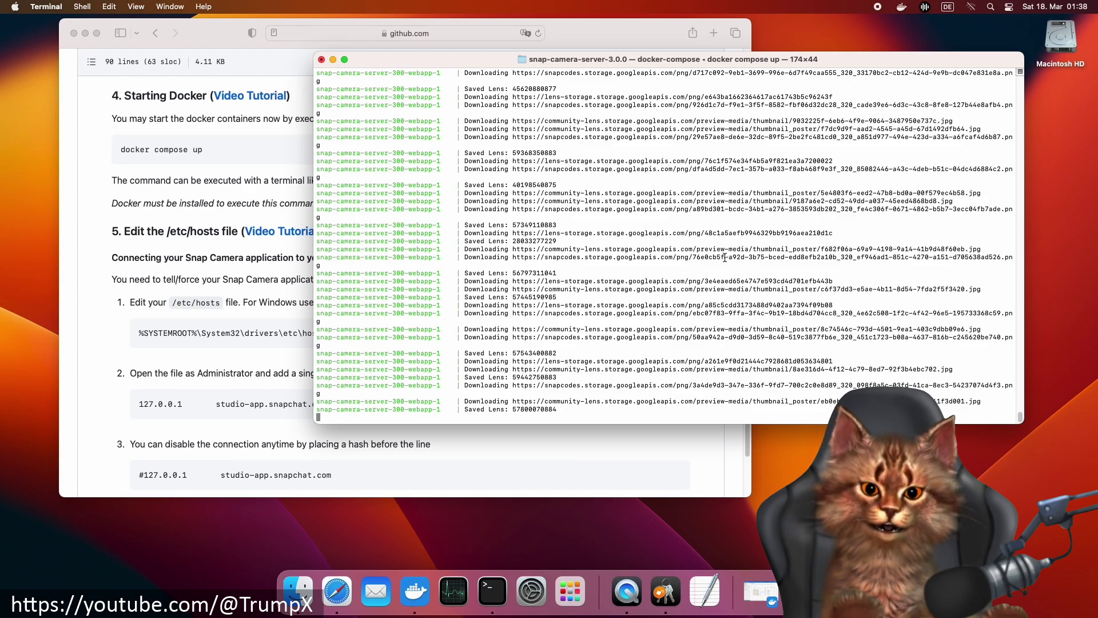
pyautogui.hotkey('ctrl', 'c')
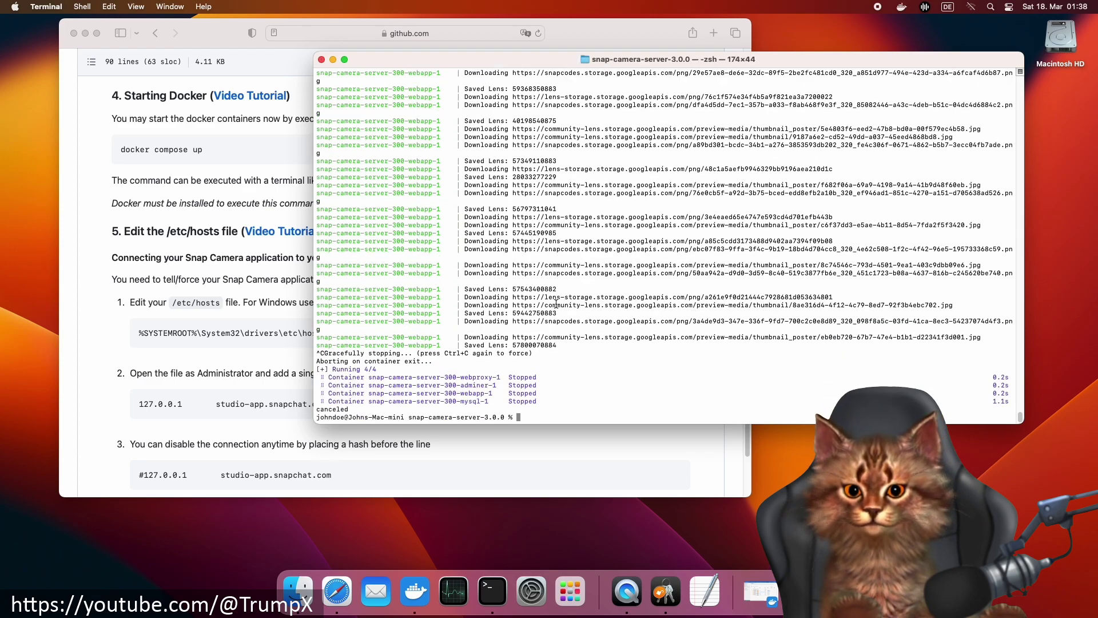
pyautogui.click(322, 60)
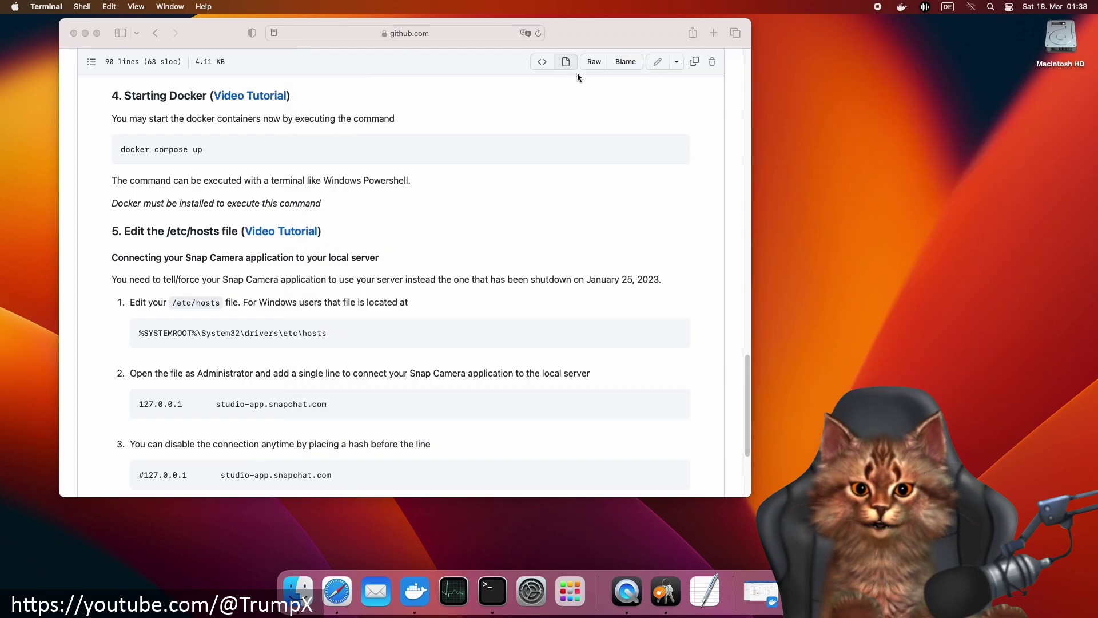
# - Start the snap-camera-server-300 stack from the Docker Desktop dashboard and close the window
pyautogui.click(901, 6)
pyautogui.click(925, 43)
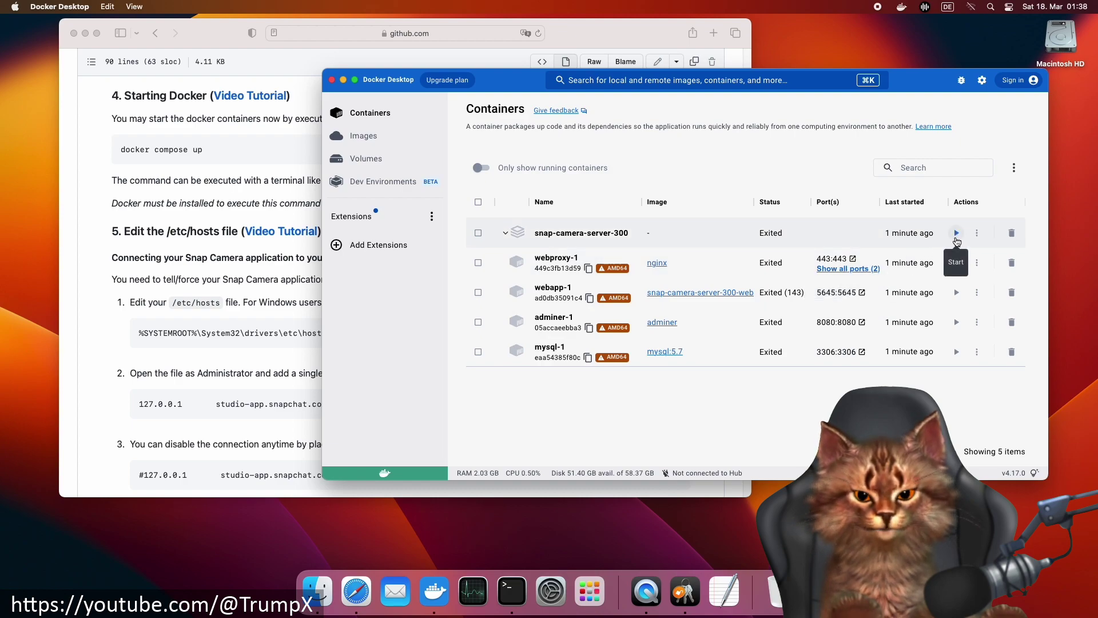
pyautogui.click(956, 234)
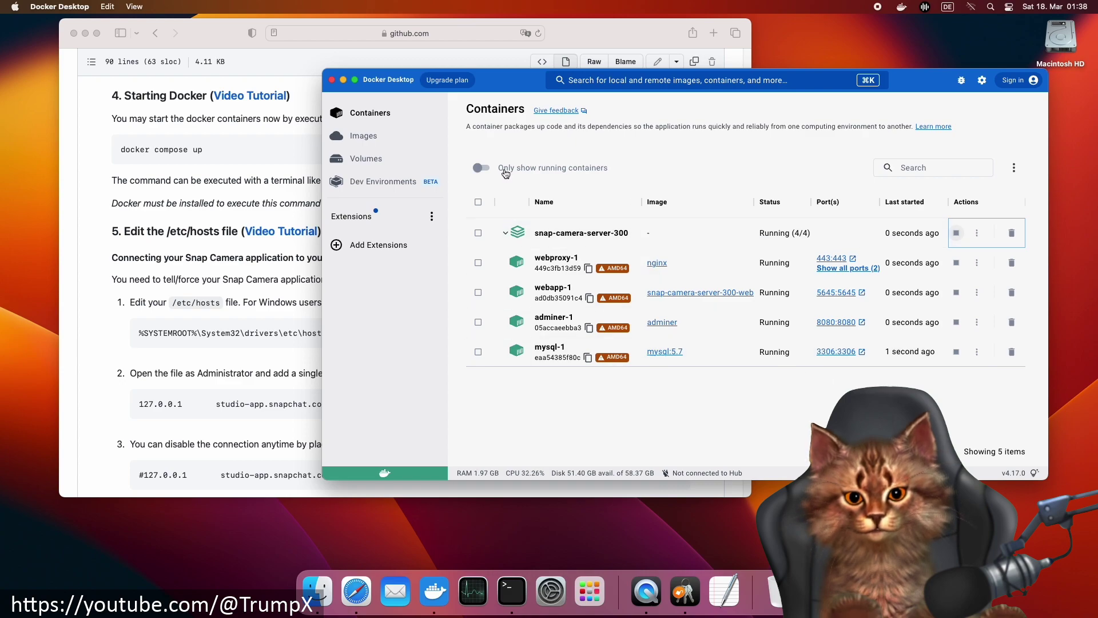
pyautogui.click(332, 79)
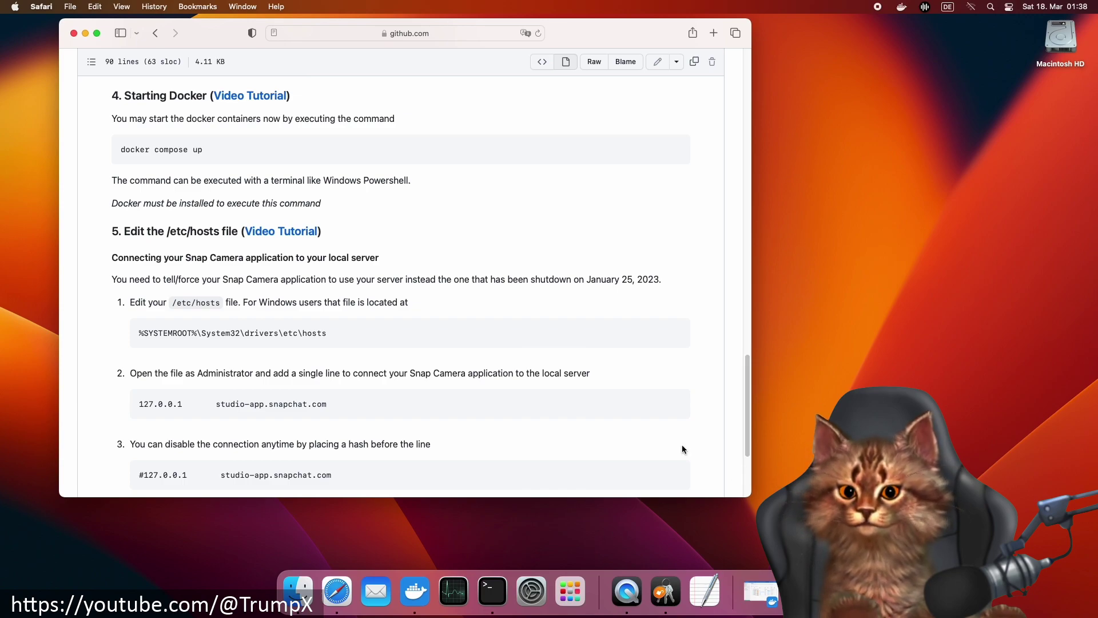
# - Launch Snap Camera from Finder's Applications, minimize Safari and close Finder
pyautogui.click(296, 588)
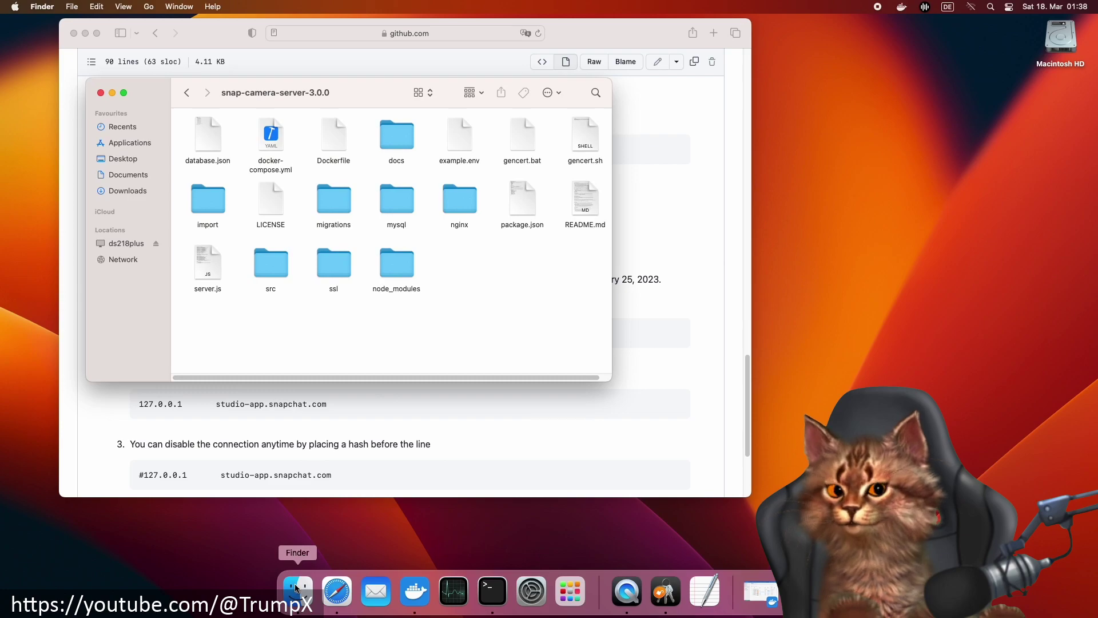
pyautogui.click(129, 143)
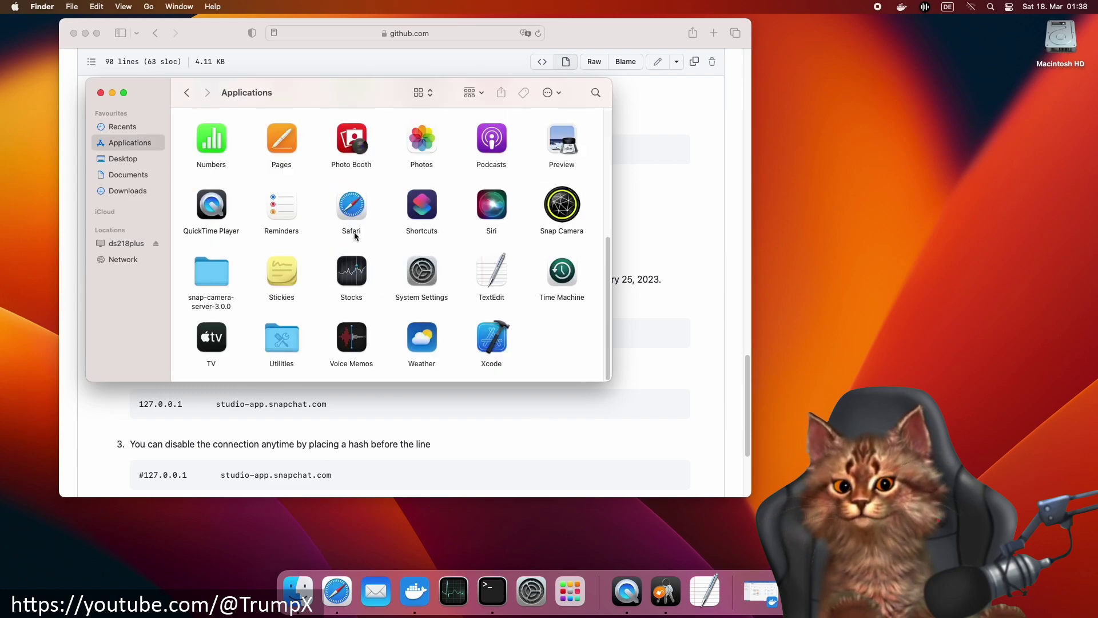
pyautogui.doubleClick(562, 207)
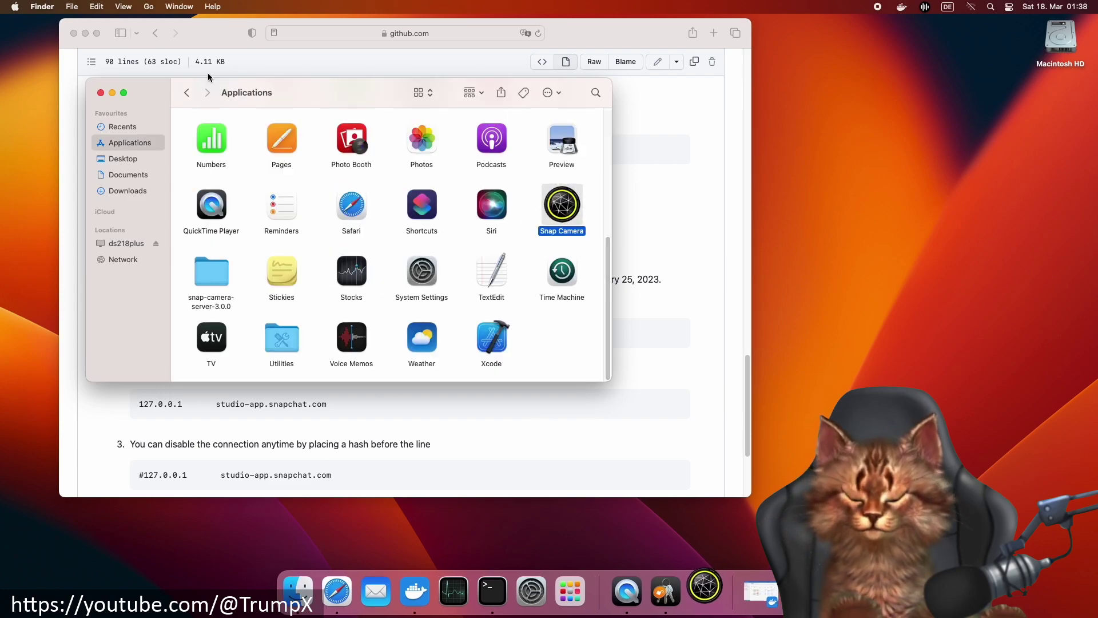
pyautogui.click(85, 33)
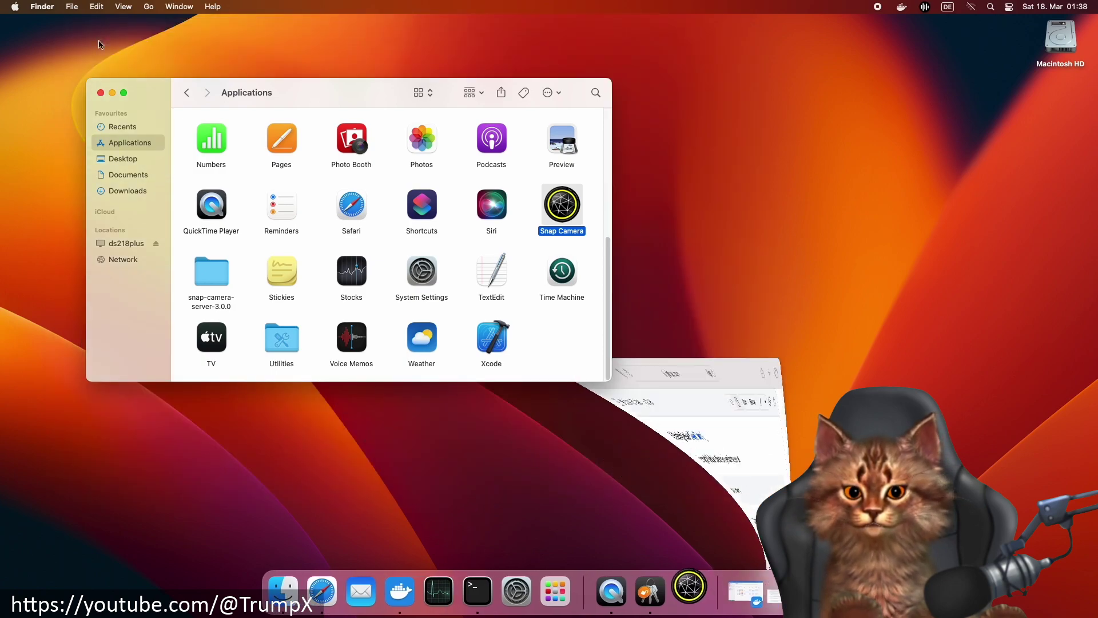
pyautogui.click(100, 93)
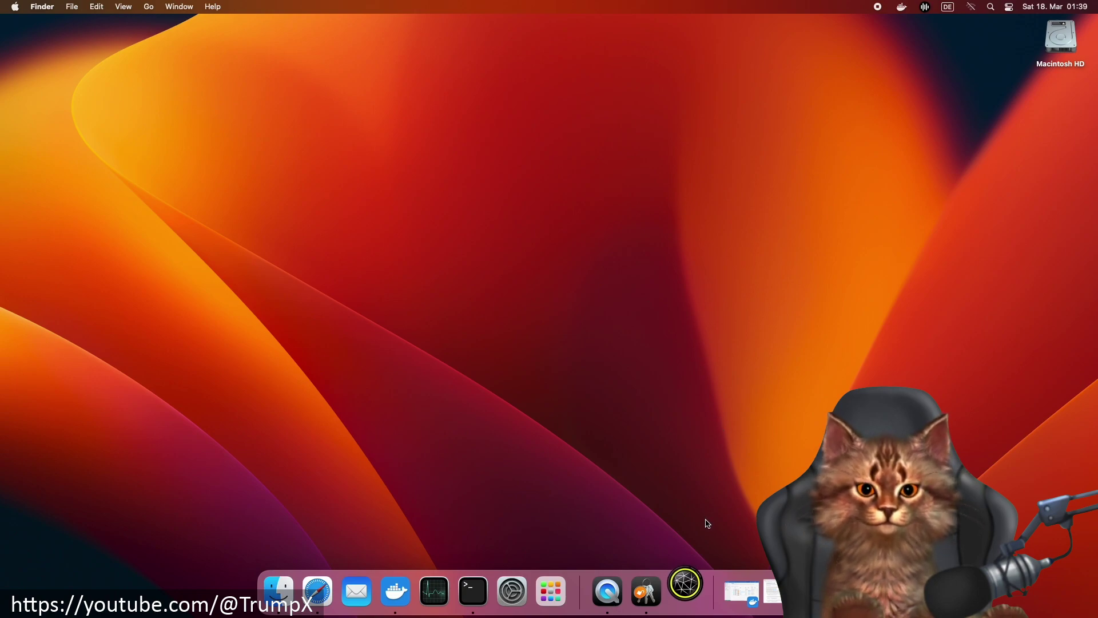
# - Restore Docker Desktop and grant Snap Camera's camera and microphone permission prompts
pyautogui.click(741, 593)
pyautogui.click(582, 227)
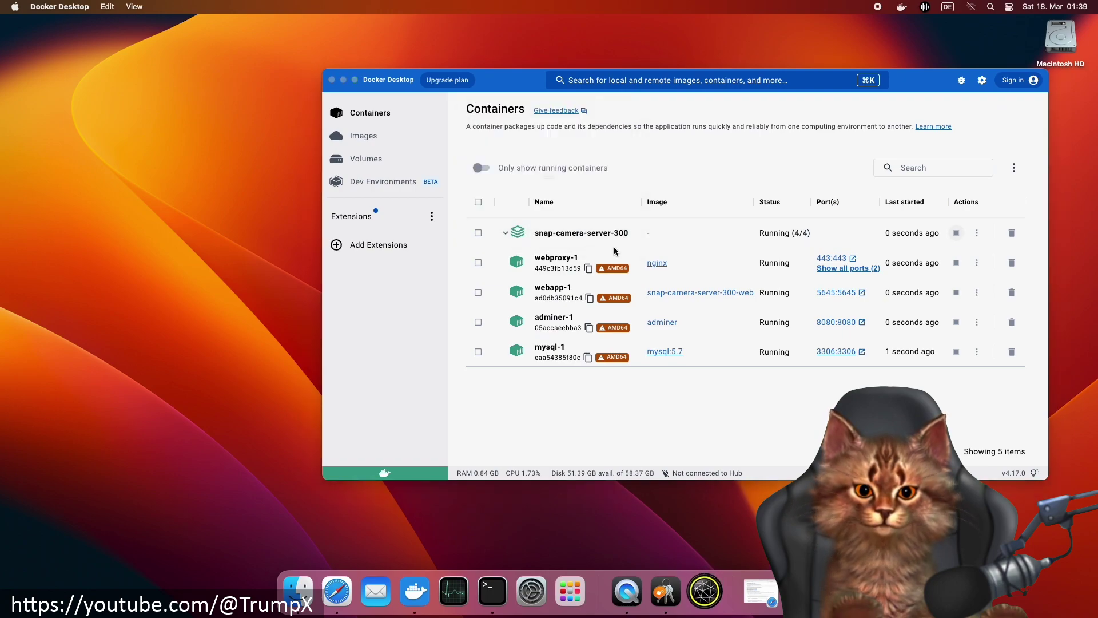
pyautogui.click(584, 228)
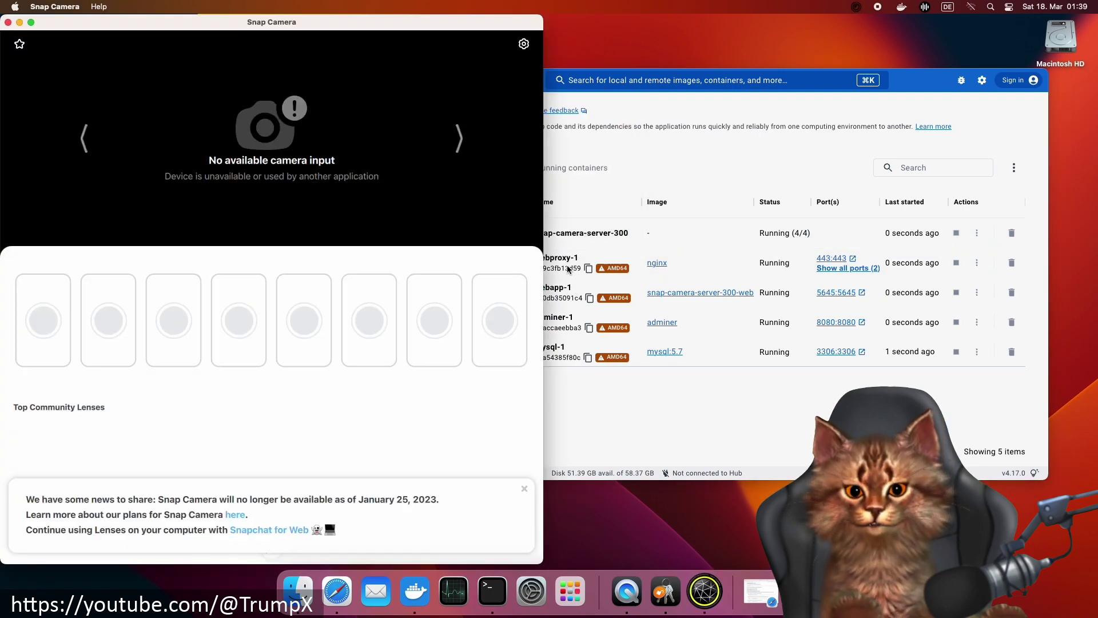
# - Open the webproxy-1 container logs and dismiss Snap Camera's discontinuation notice
pyautogui.click(573, 277)
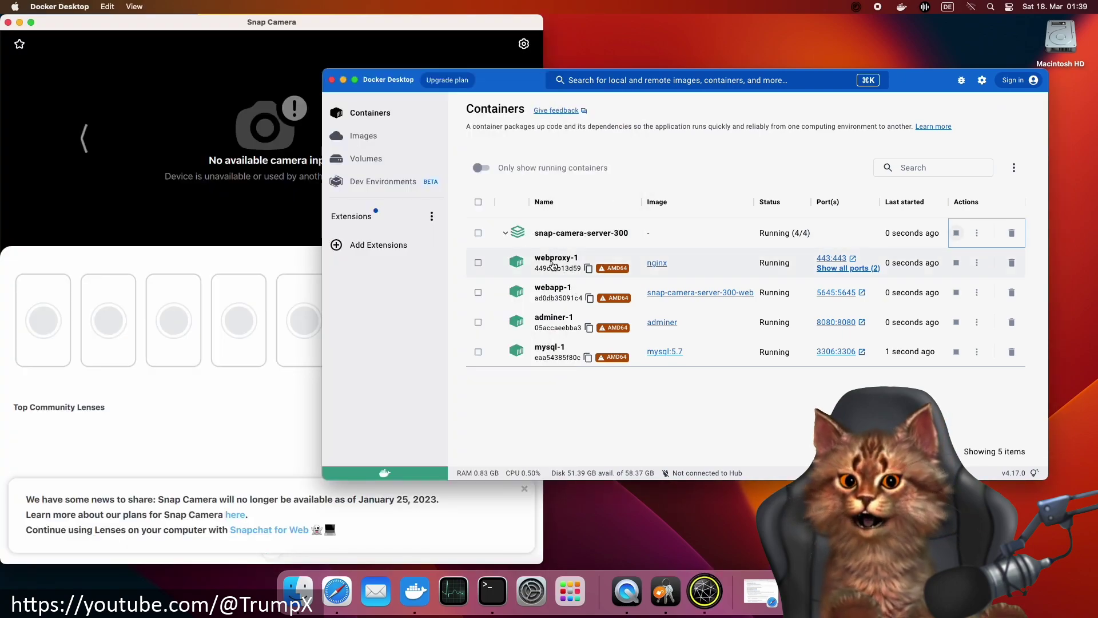
pyautogui.click(551, 262)
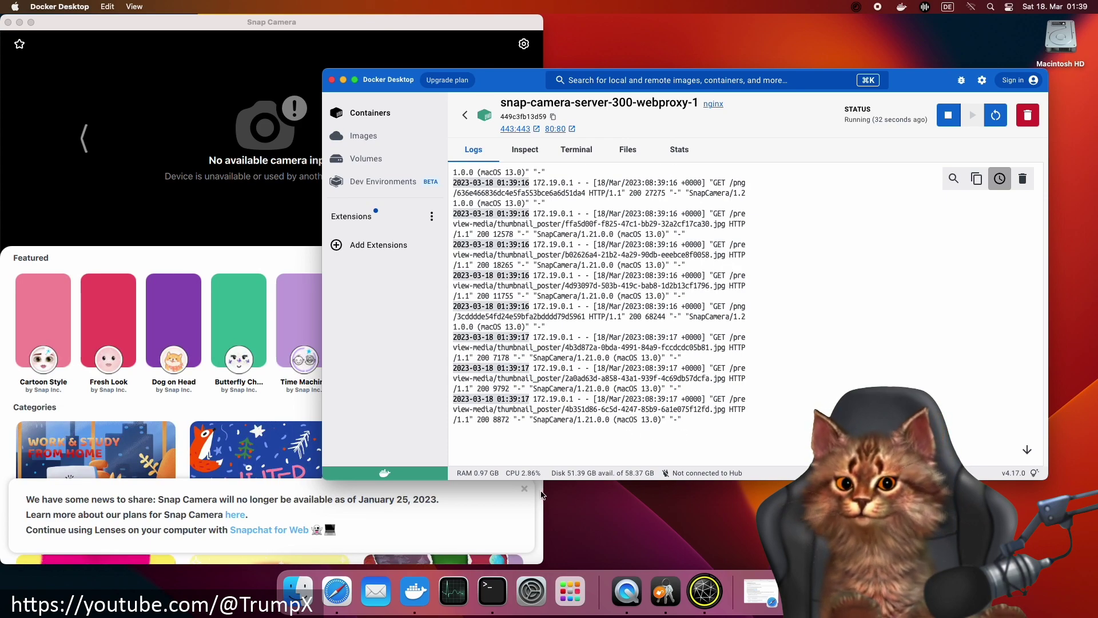
pyautogui.click(283, 405)
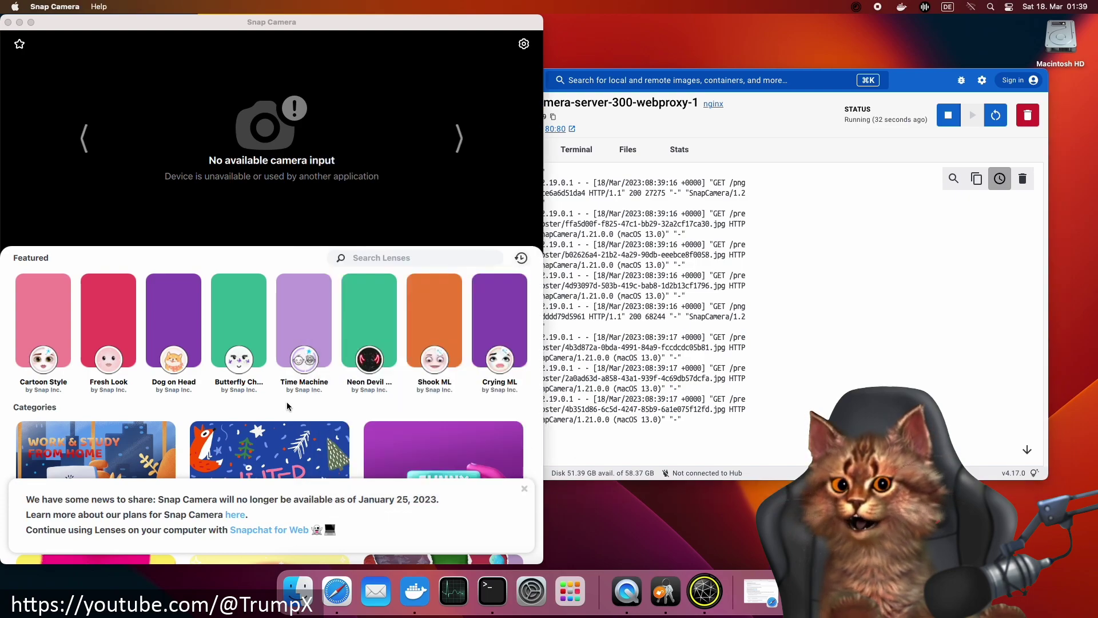
pyautogui.click(525, 490)
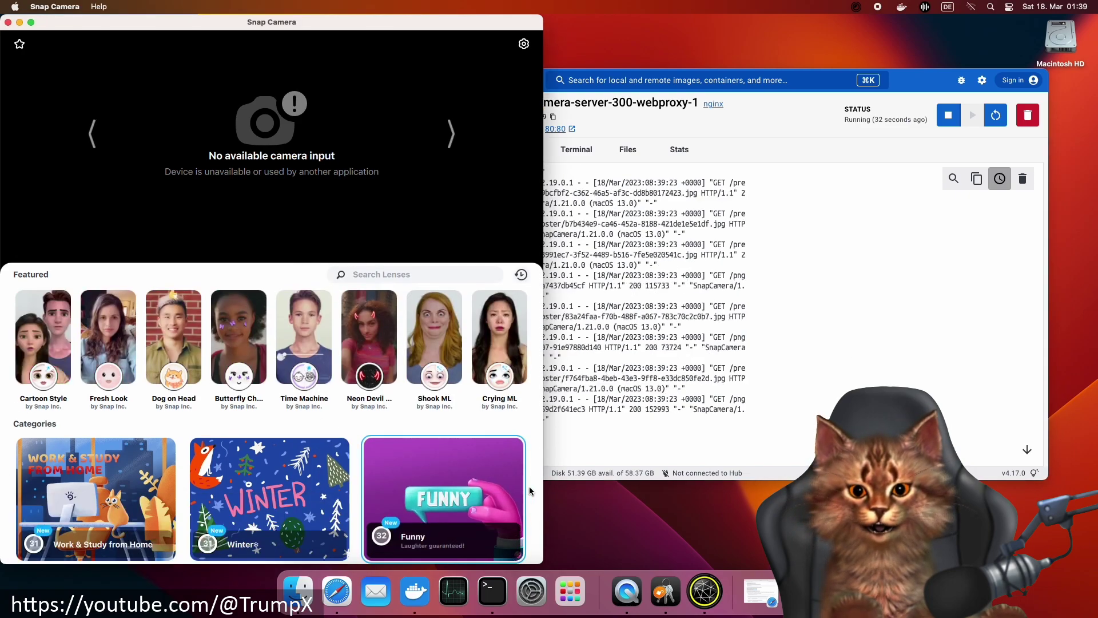
pyautogui.click(936, 380)
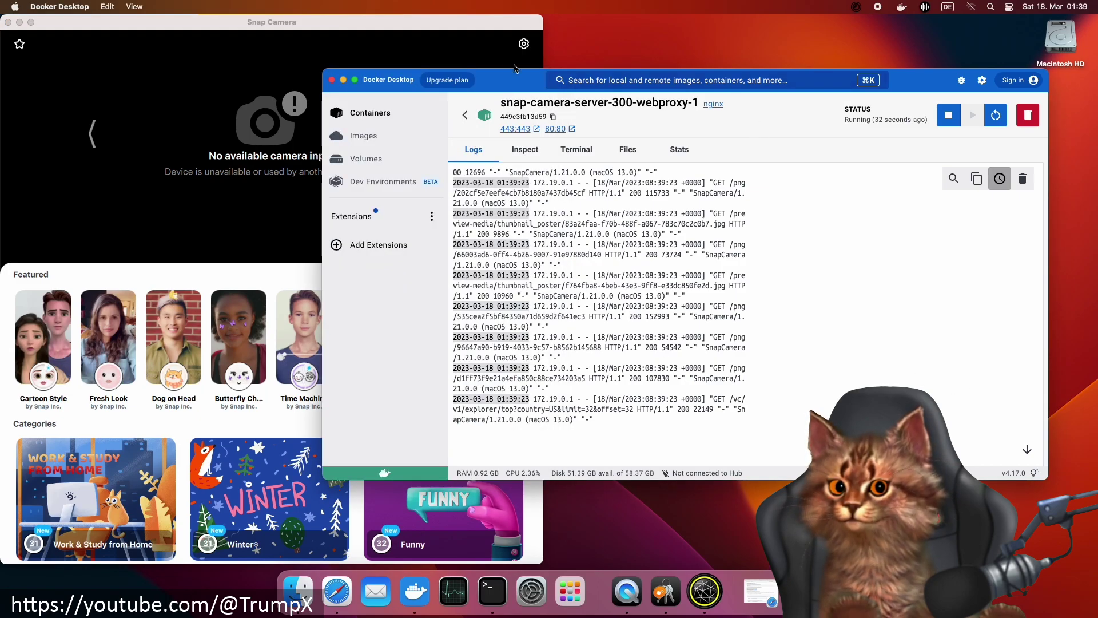
pyautogui.moveTo(505, 79); pyautogui.dragTo(645, 47)
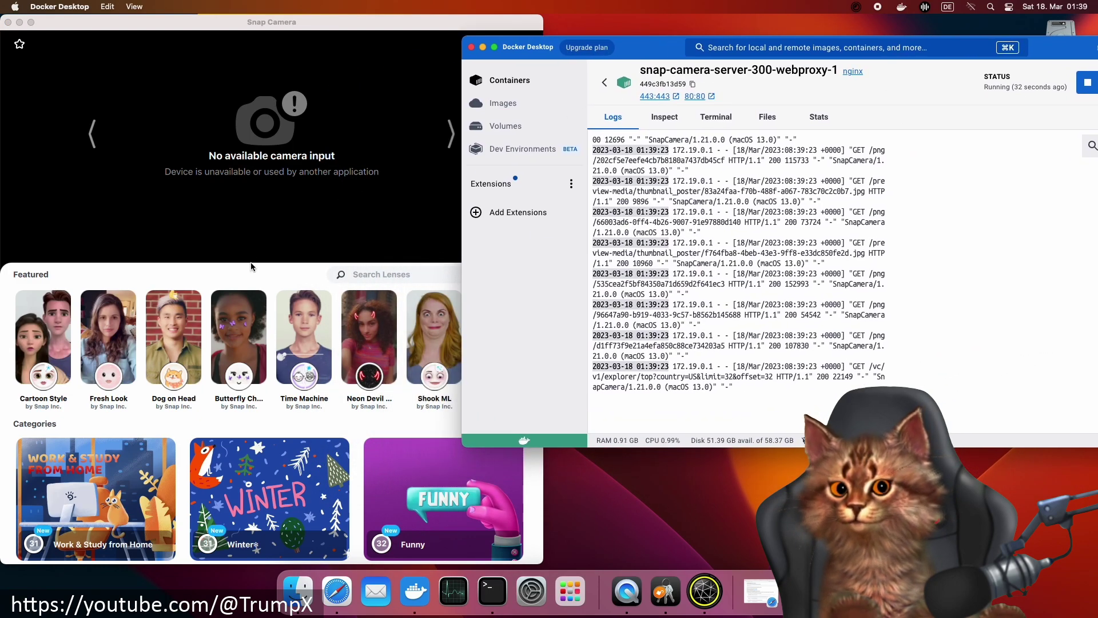
# - Browse the Work & Study from Home and Winter lens categories, returning to Featured each time
pyautogui.click(249, 268)
pyautogui.click(87, 502)
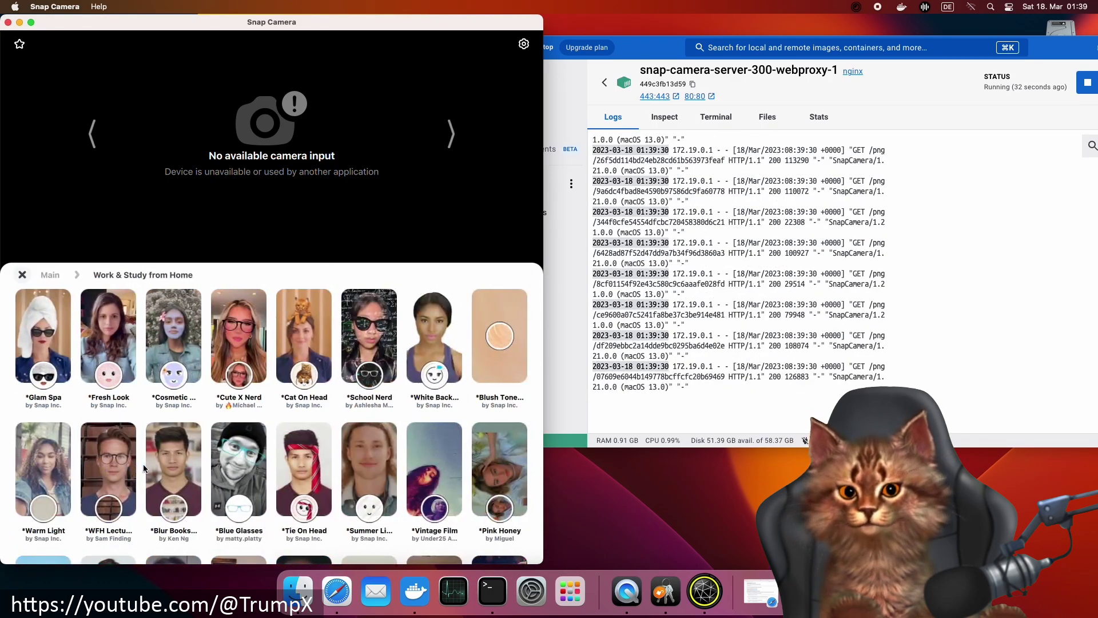
pyautogui.click(21, 275)
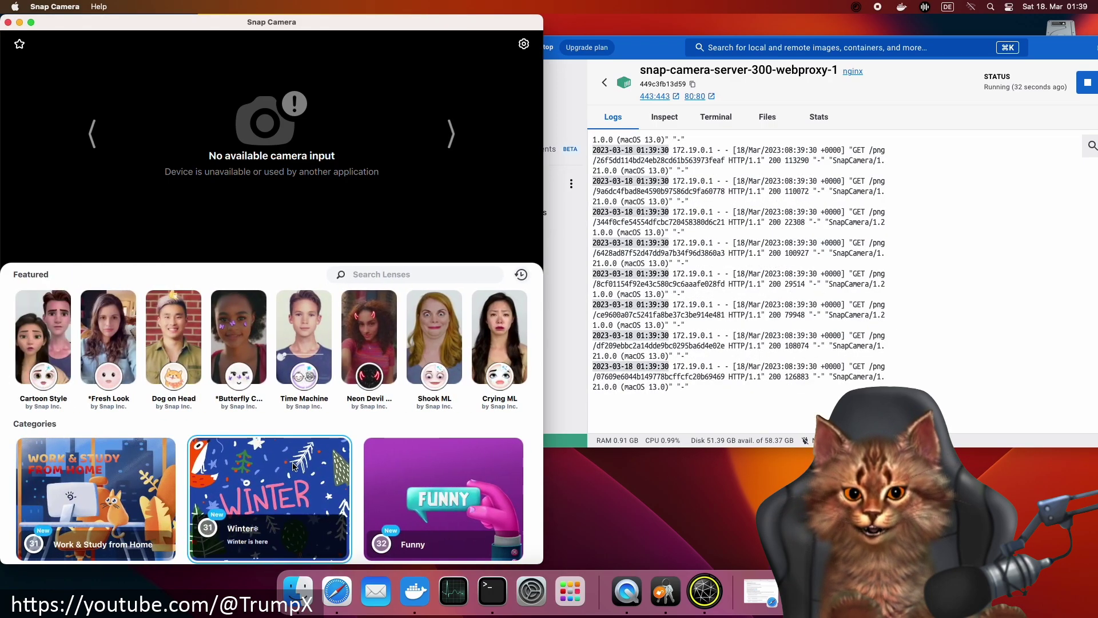
pyautogui.click(292, 466)
pyautogui.click(22, 275)
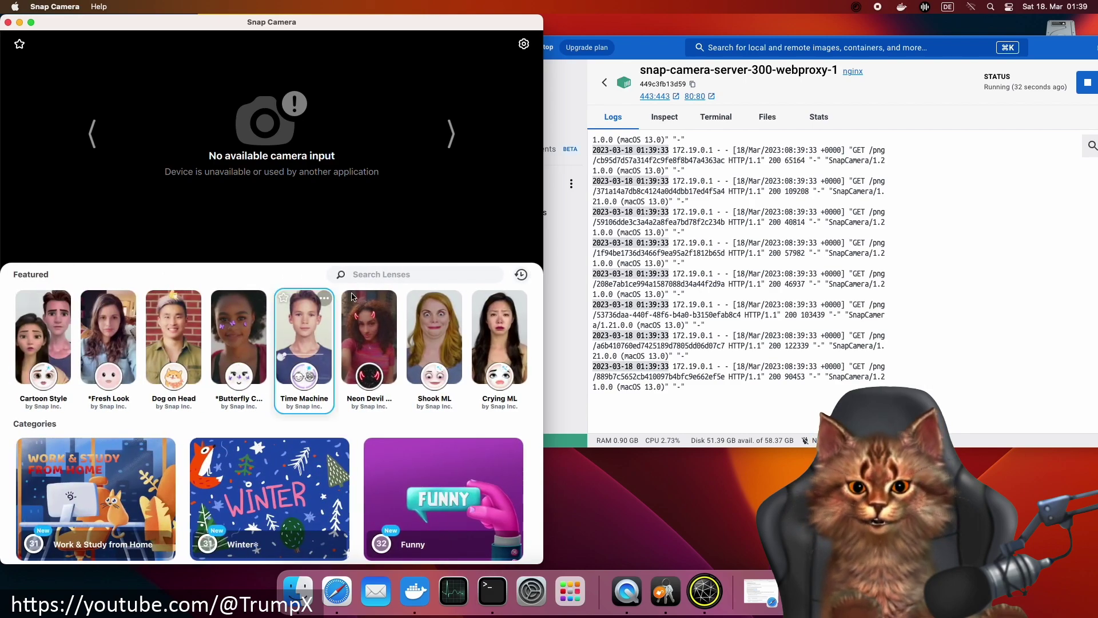
pyautogui.click(838, 147)
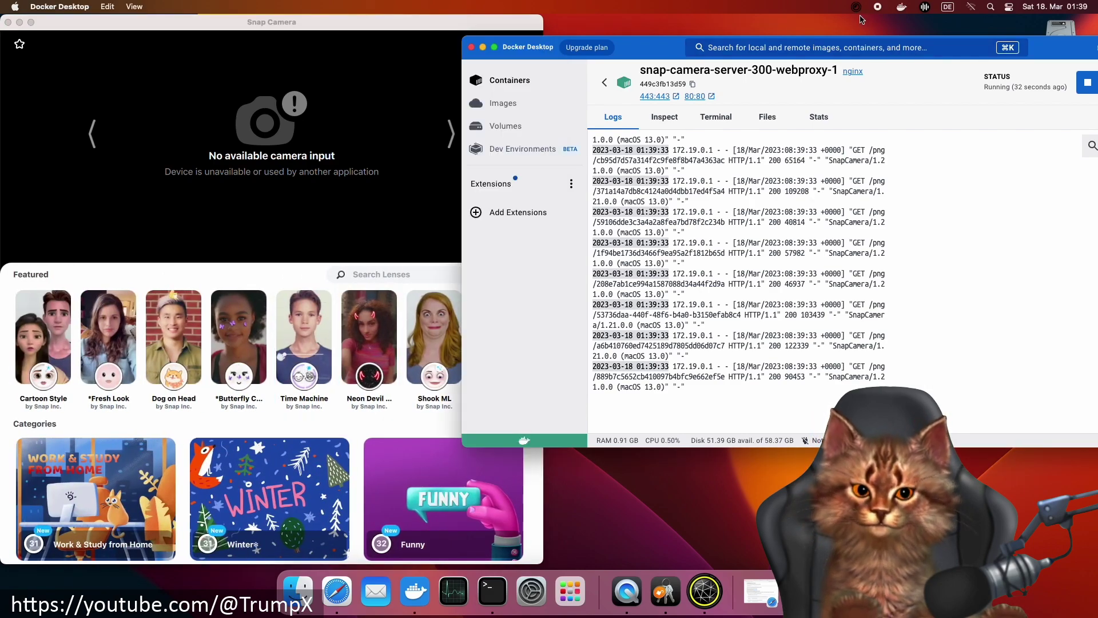